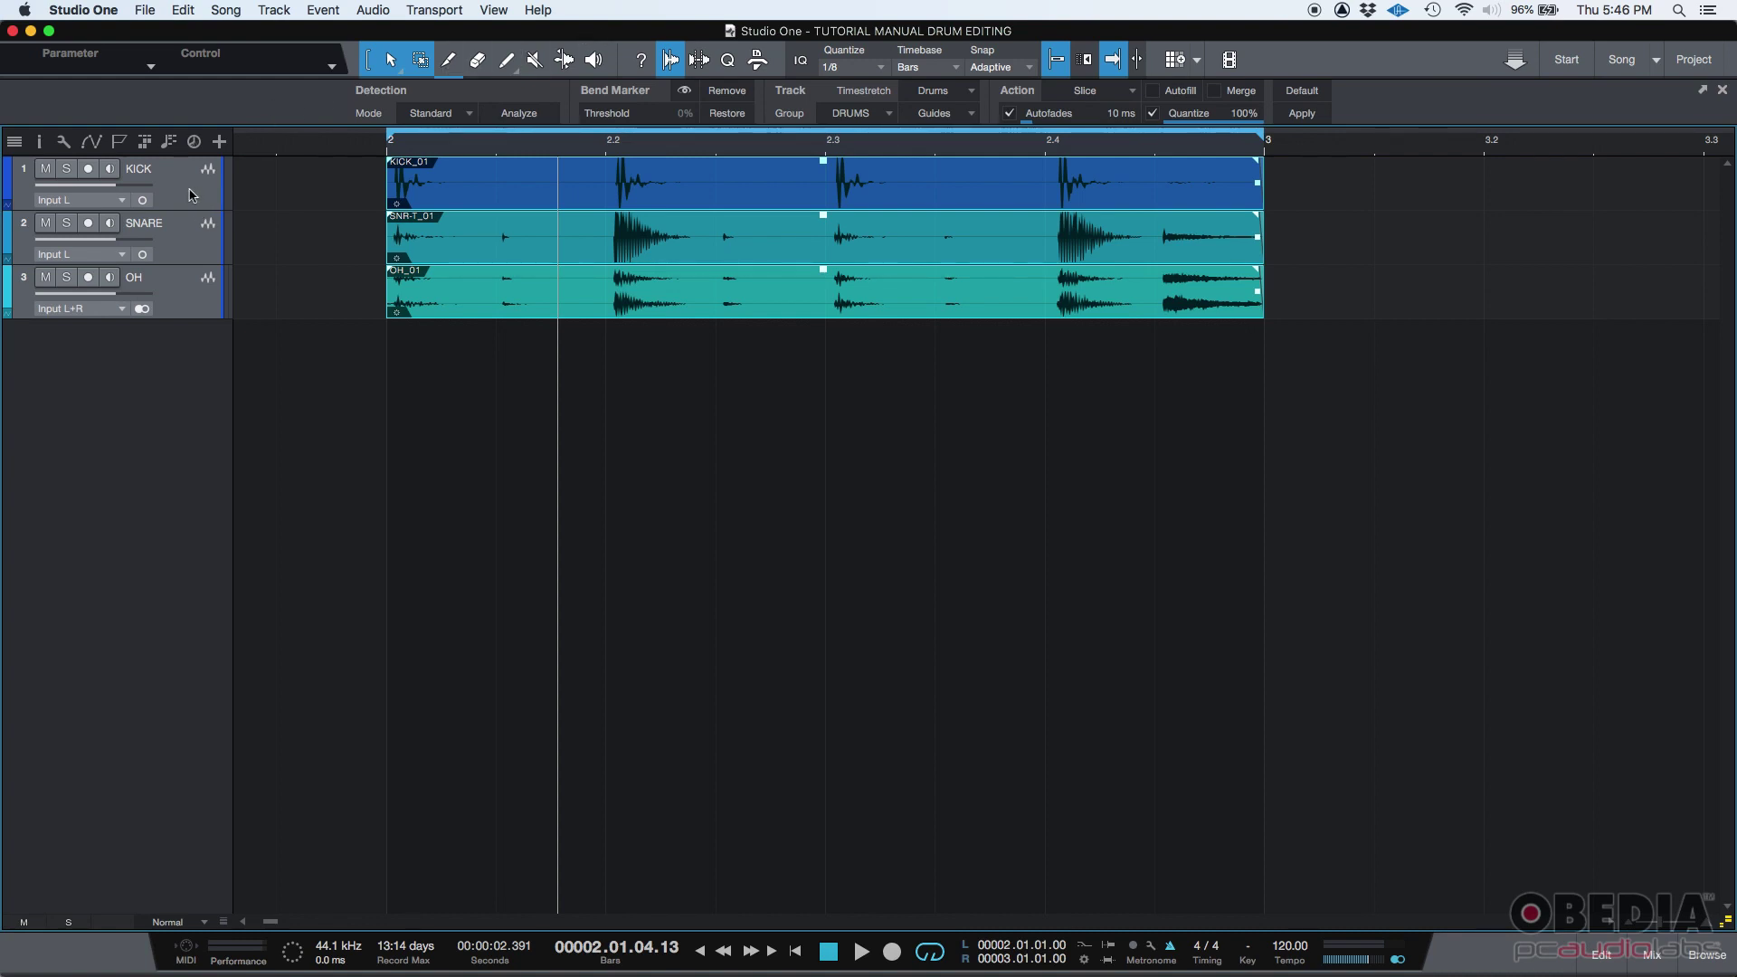
# - Select the KICK, SNARE and OH tracks in turn to confirm they are grouped
pyautogui.click(189, 194)
pyautogui.click(192, 256)
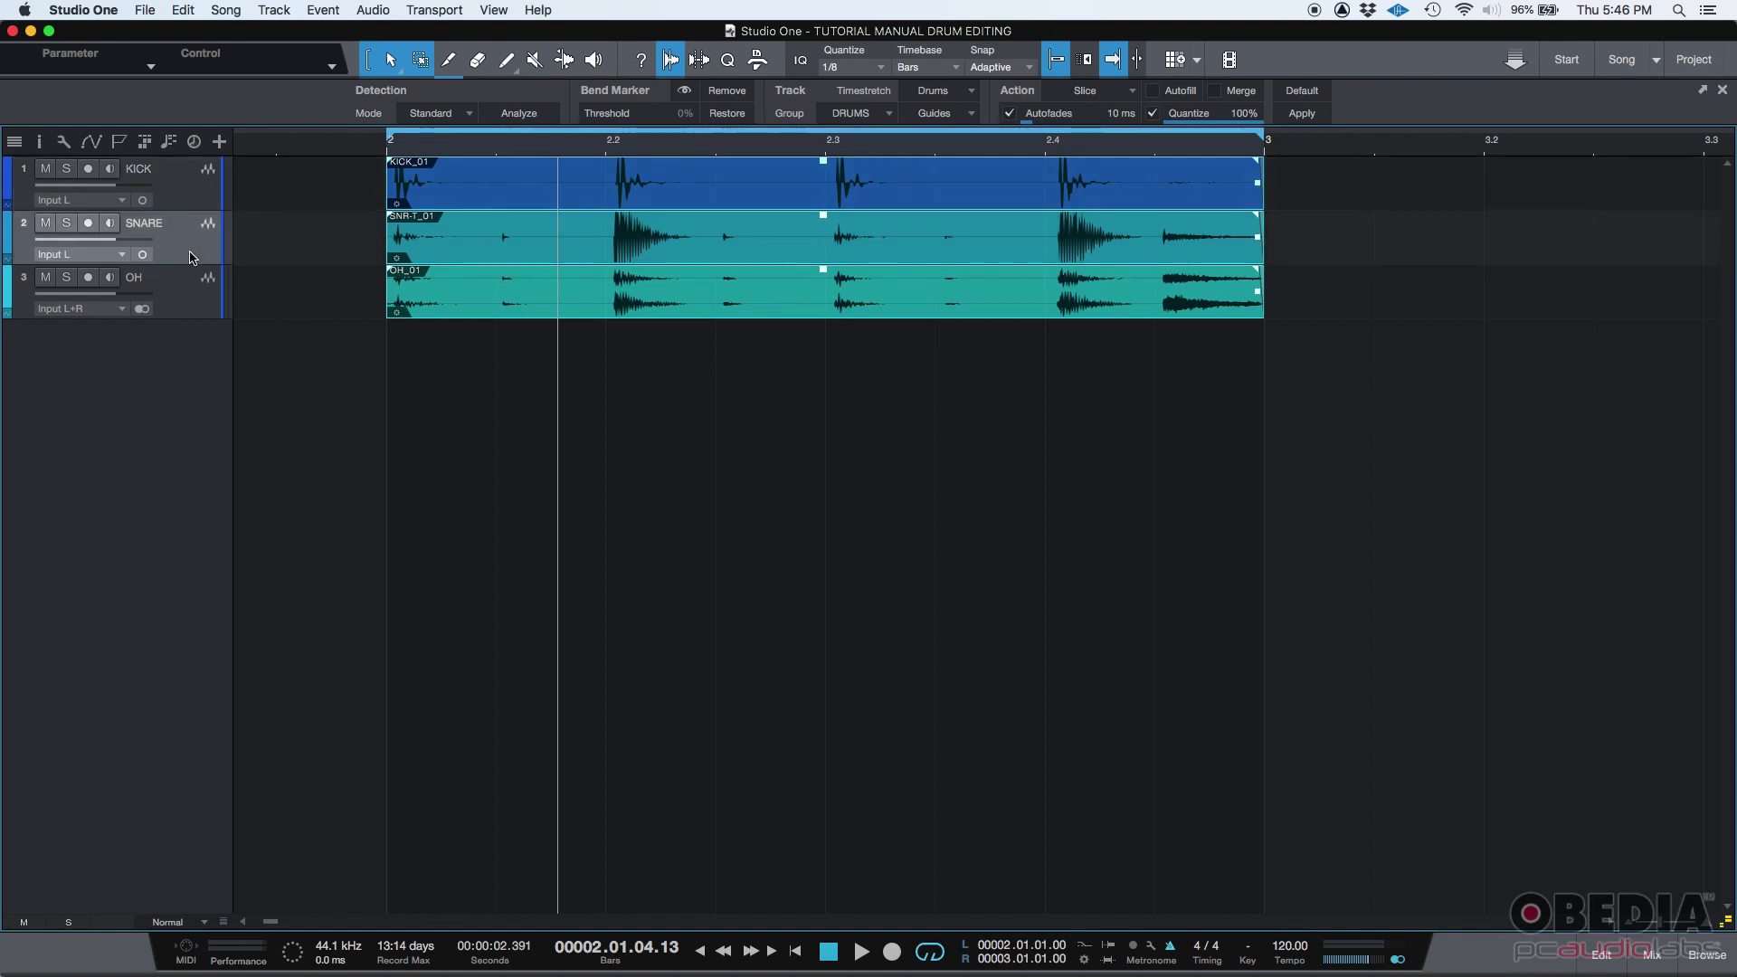
pyautogui.click(192, 306)
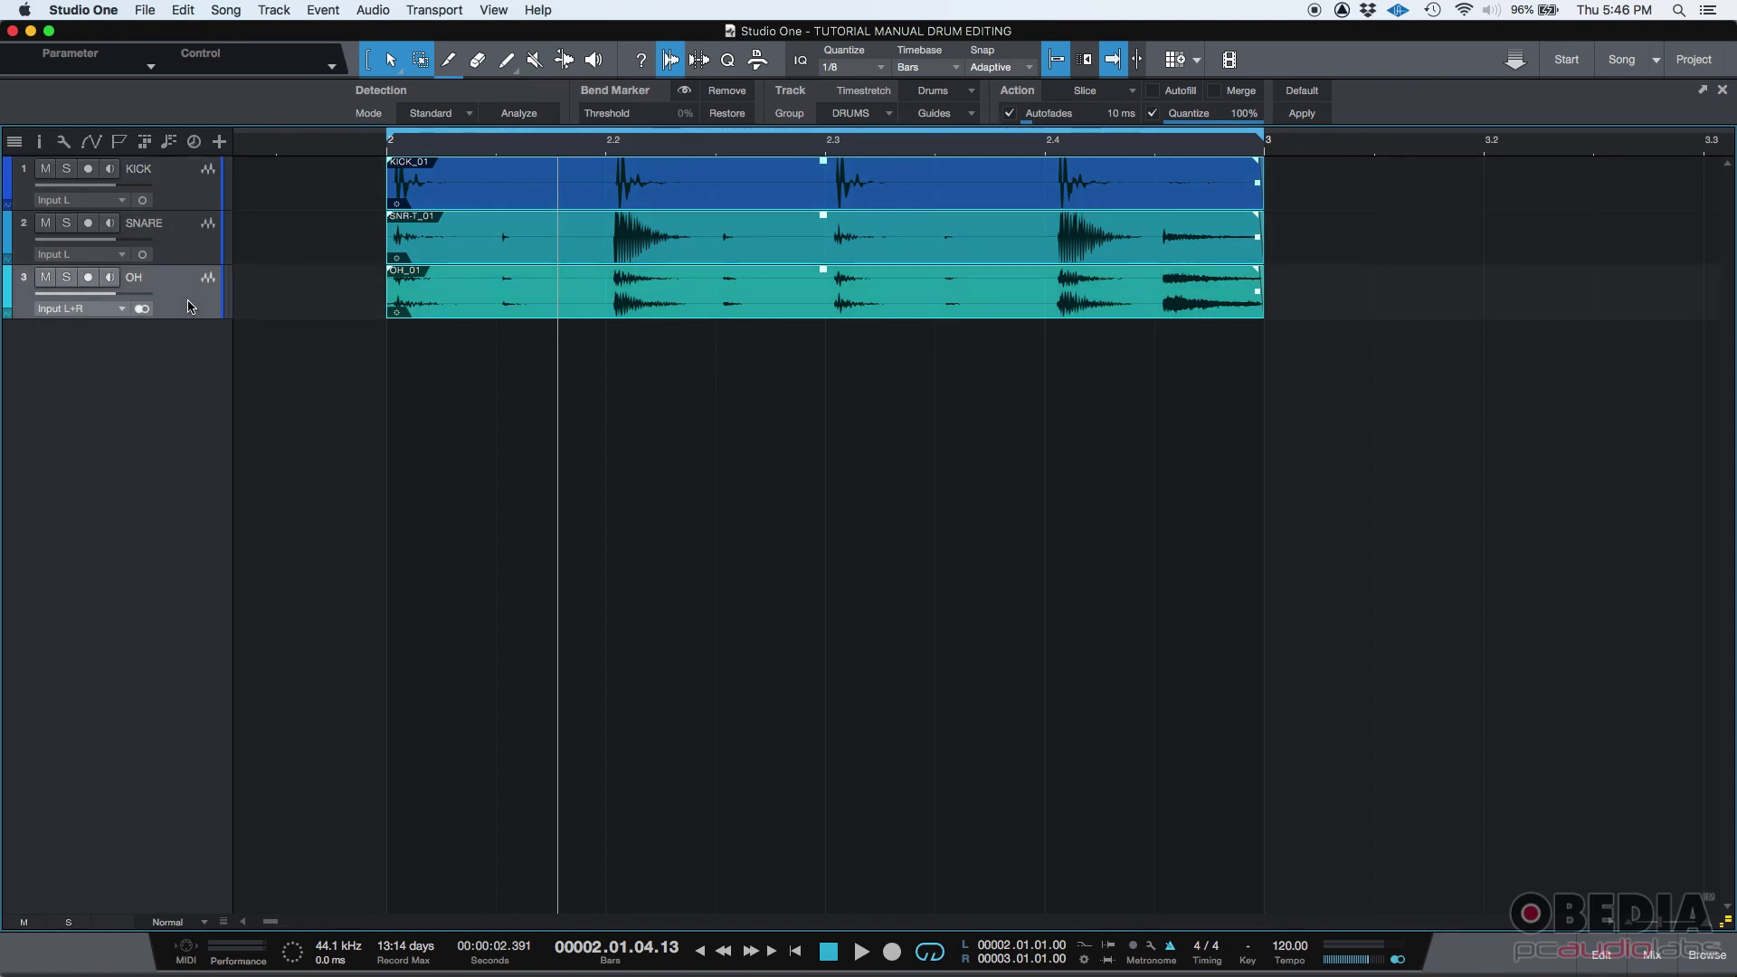
pyautogui.click(188, 251)
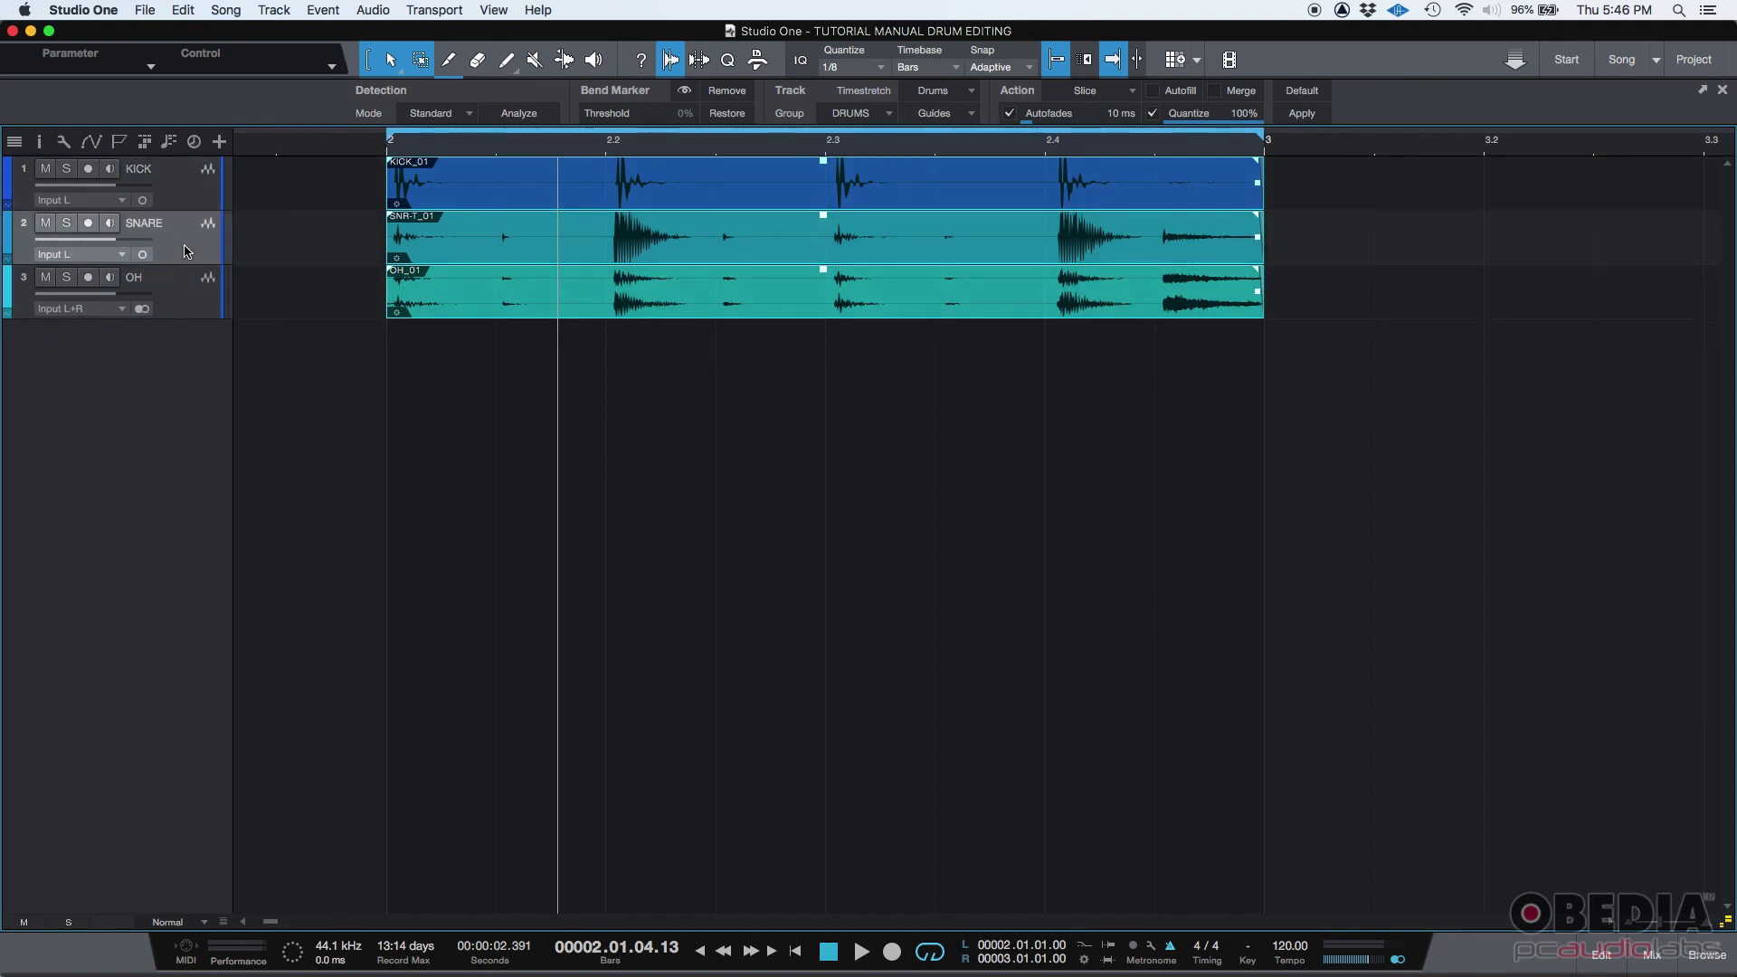
pyautogui.click(185, 184)
pyautogui.click(188, 243)
pyautogui.click(188, 288)
pyautogui.click(190, 204)
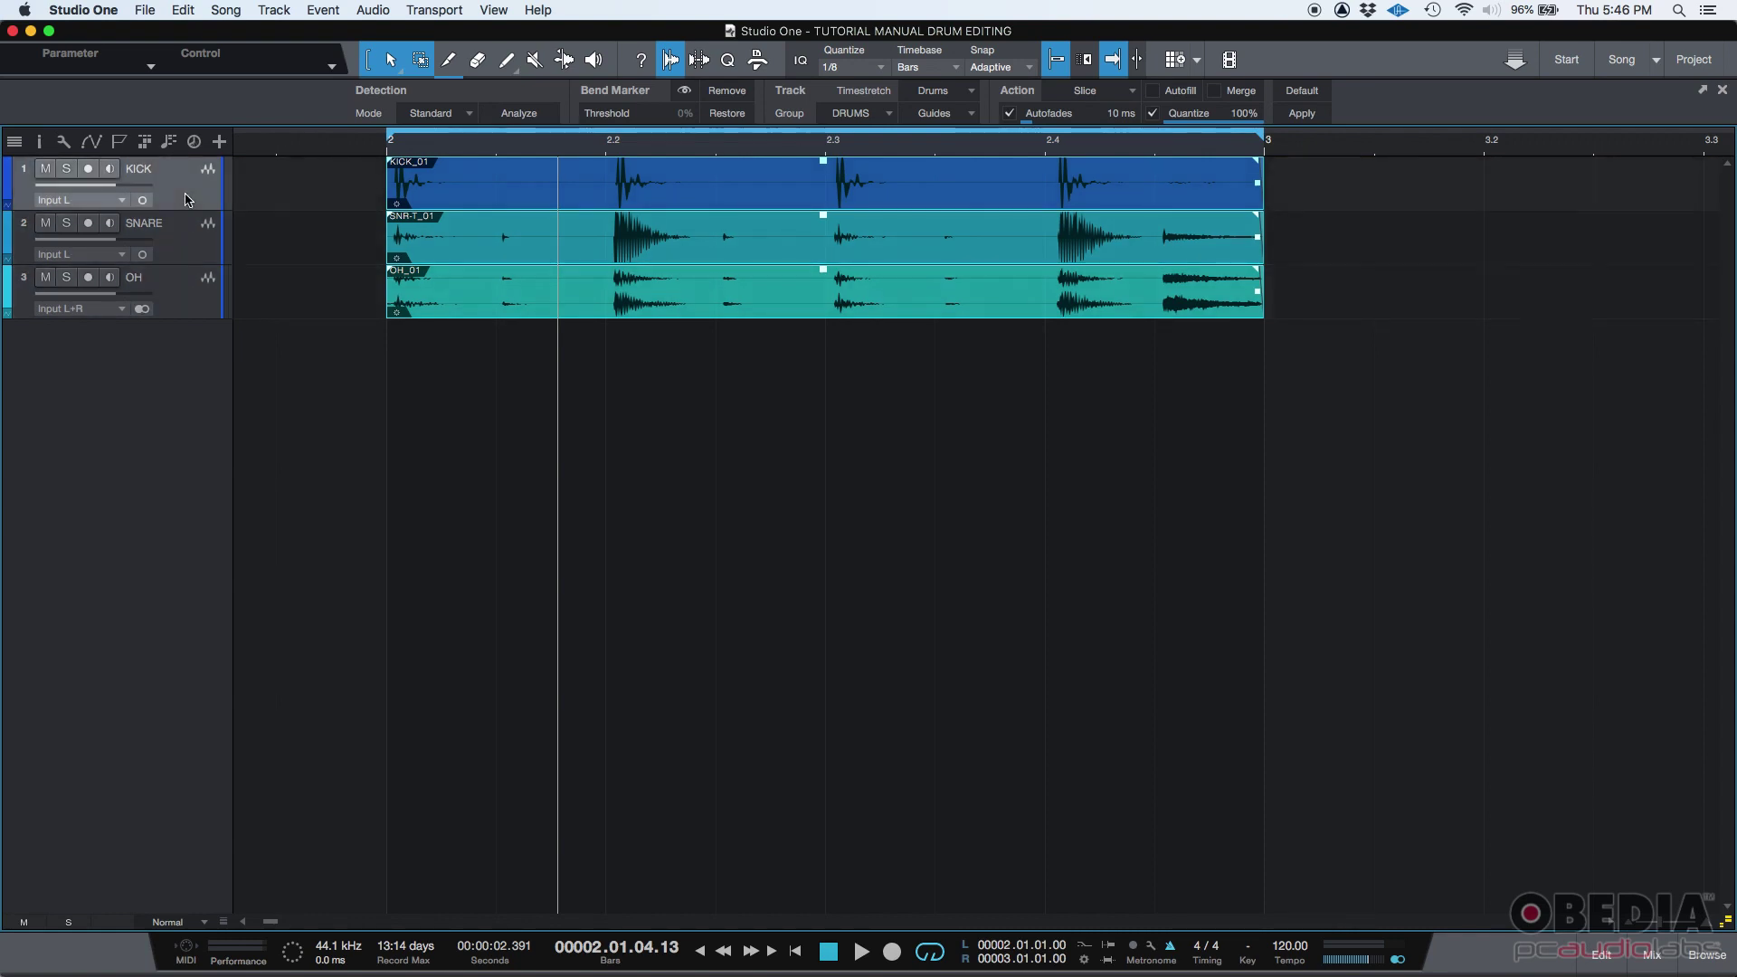
pyautogui.click(182, 238)
pyautogui.click(189, 286)
# - Reselect the KICK track and bring up the mixer console
pyautogui.click(190, 200)
pyautogui.click(192, 205)
pyautogui.click(1653, 959)
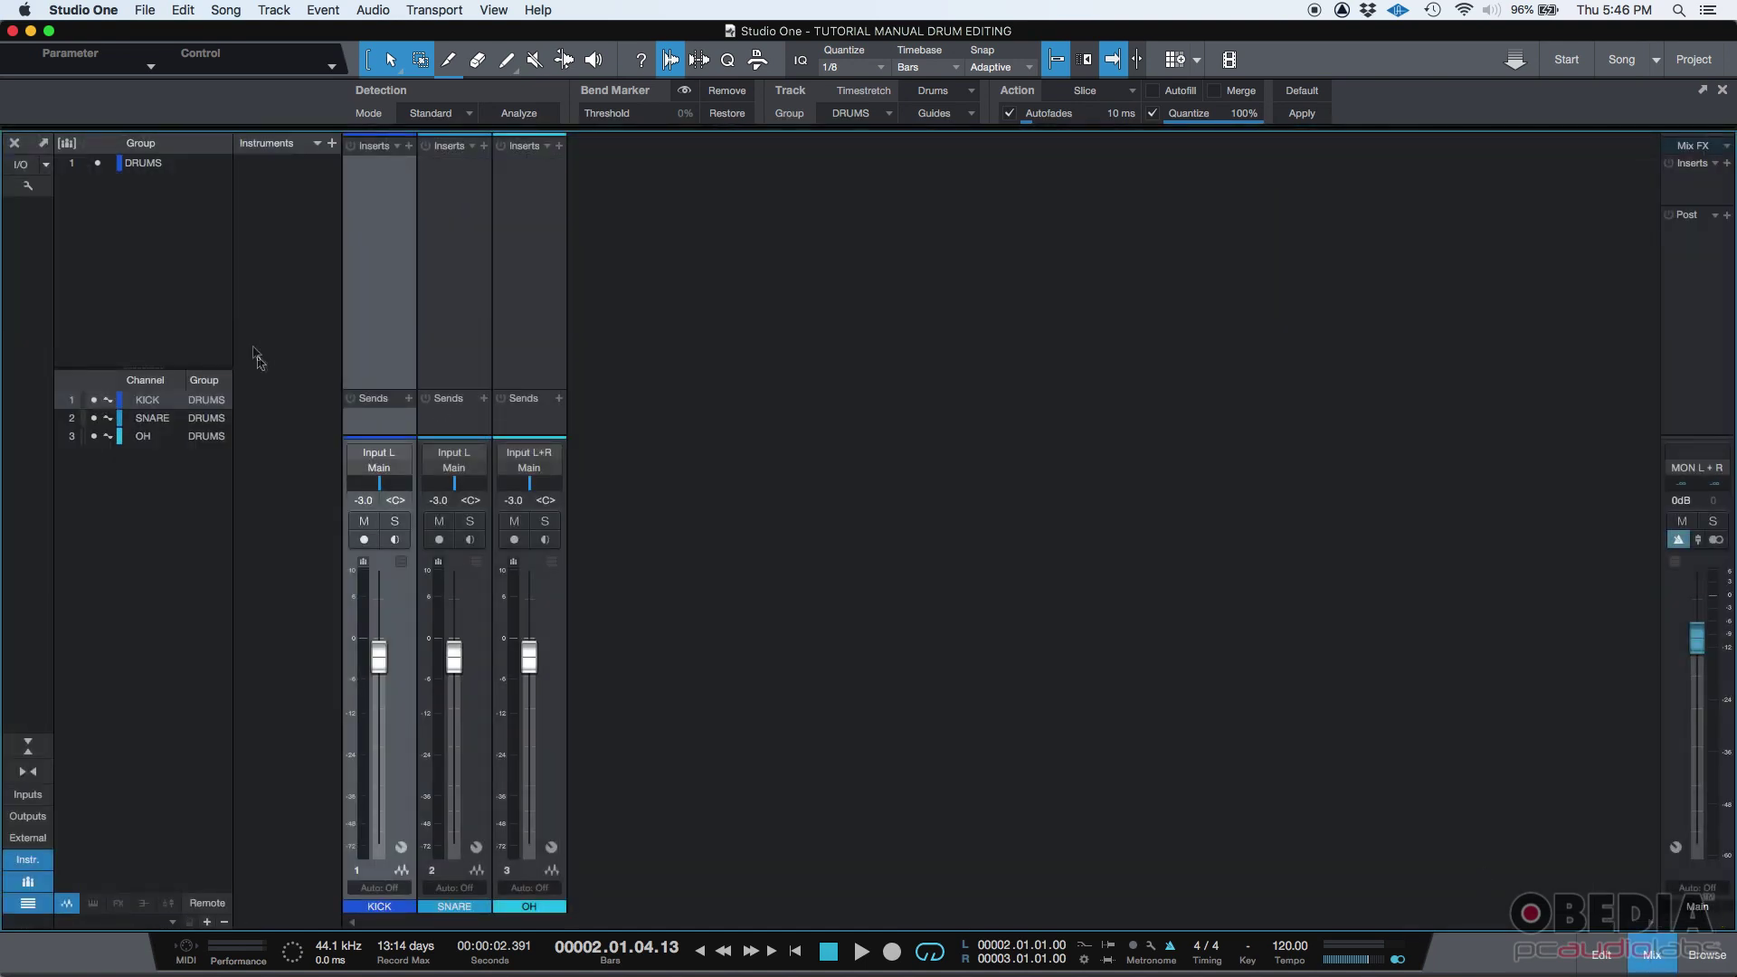
# - Check the DRUMS group's Editing link, then hide the mixer with F3
pyautogui.rightClick(144, 165)
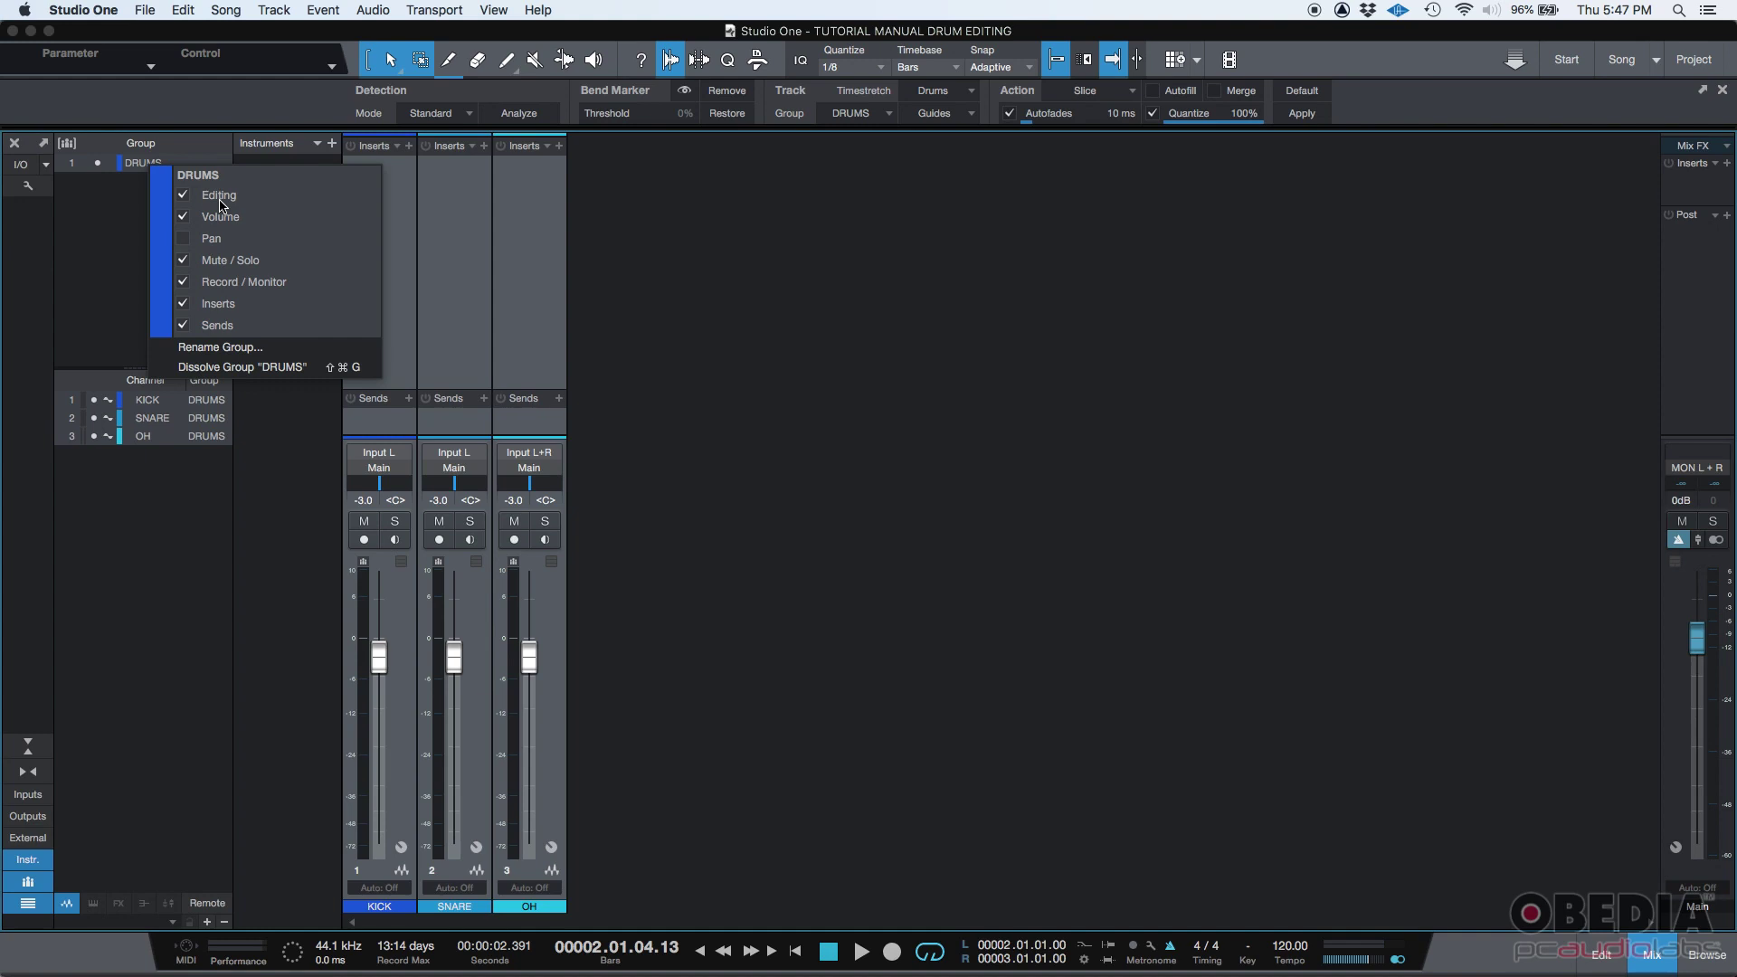
pyautogui.click(100, 214)
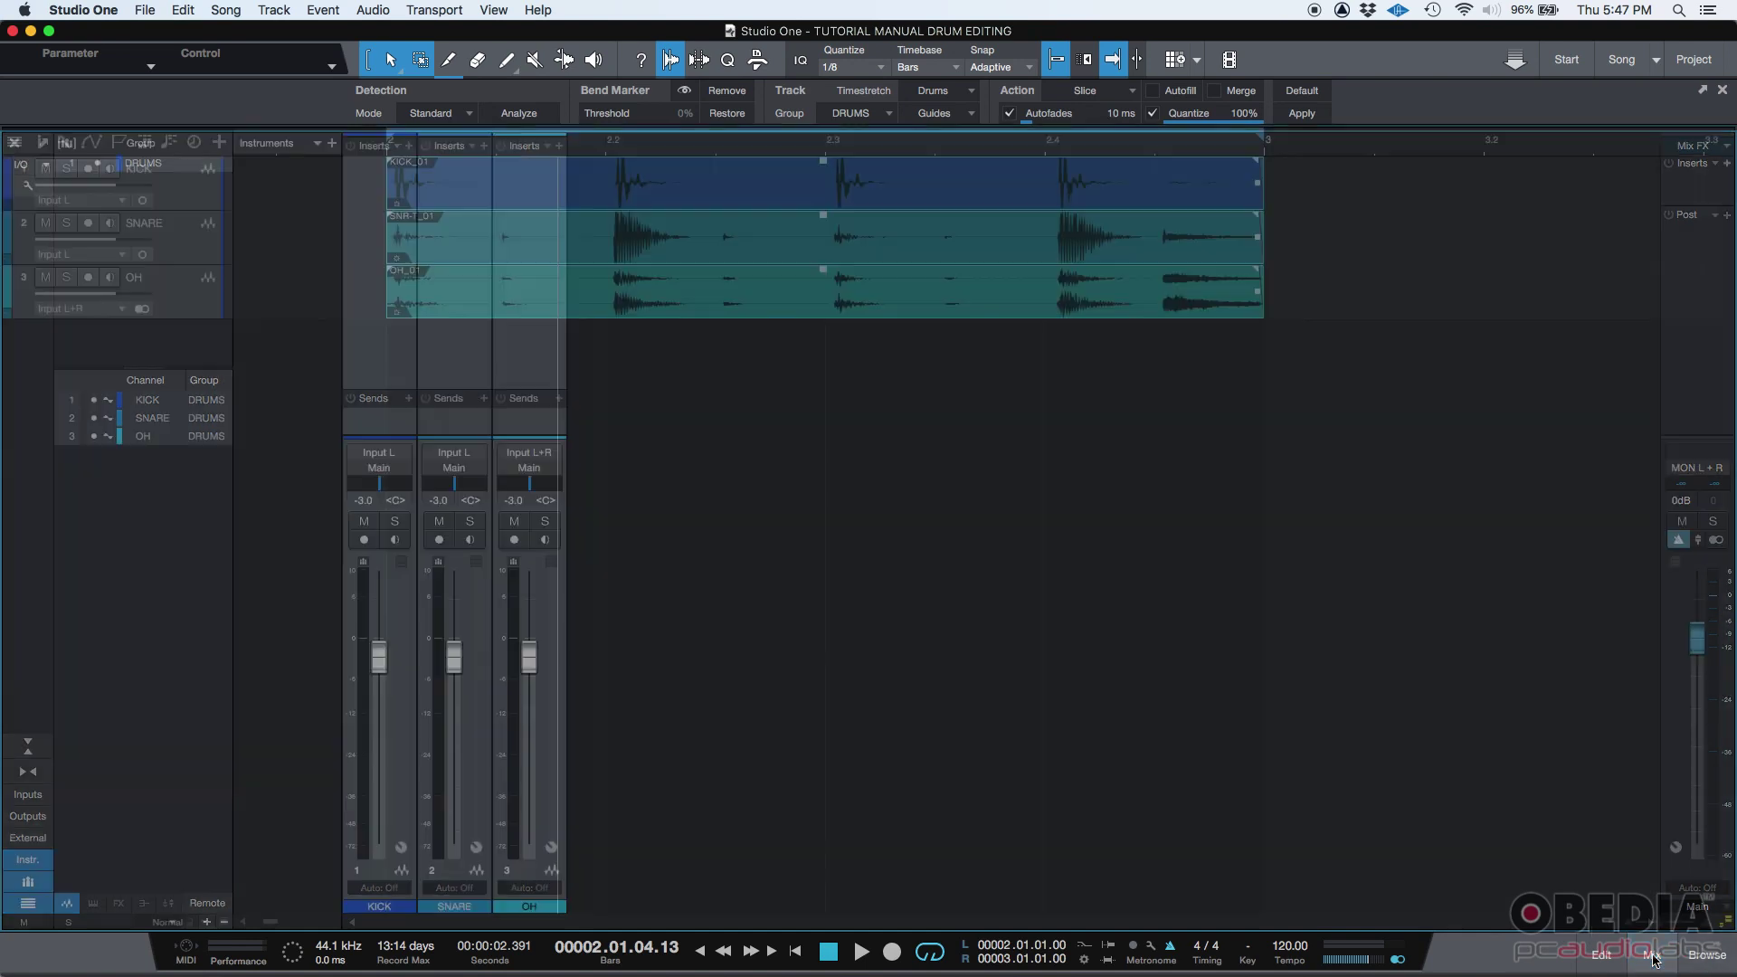
pyautogui.press('F3')
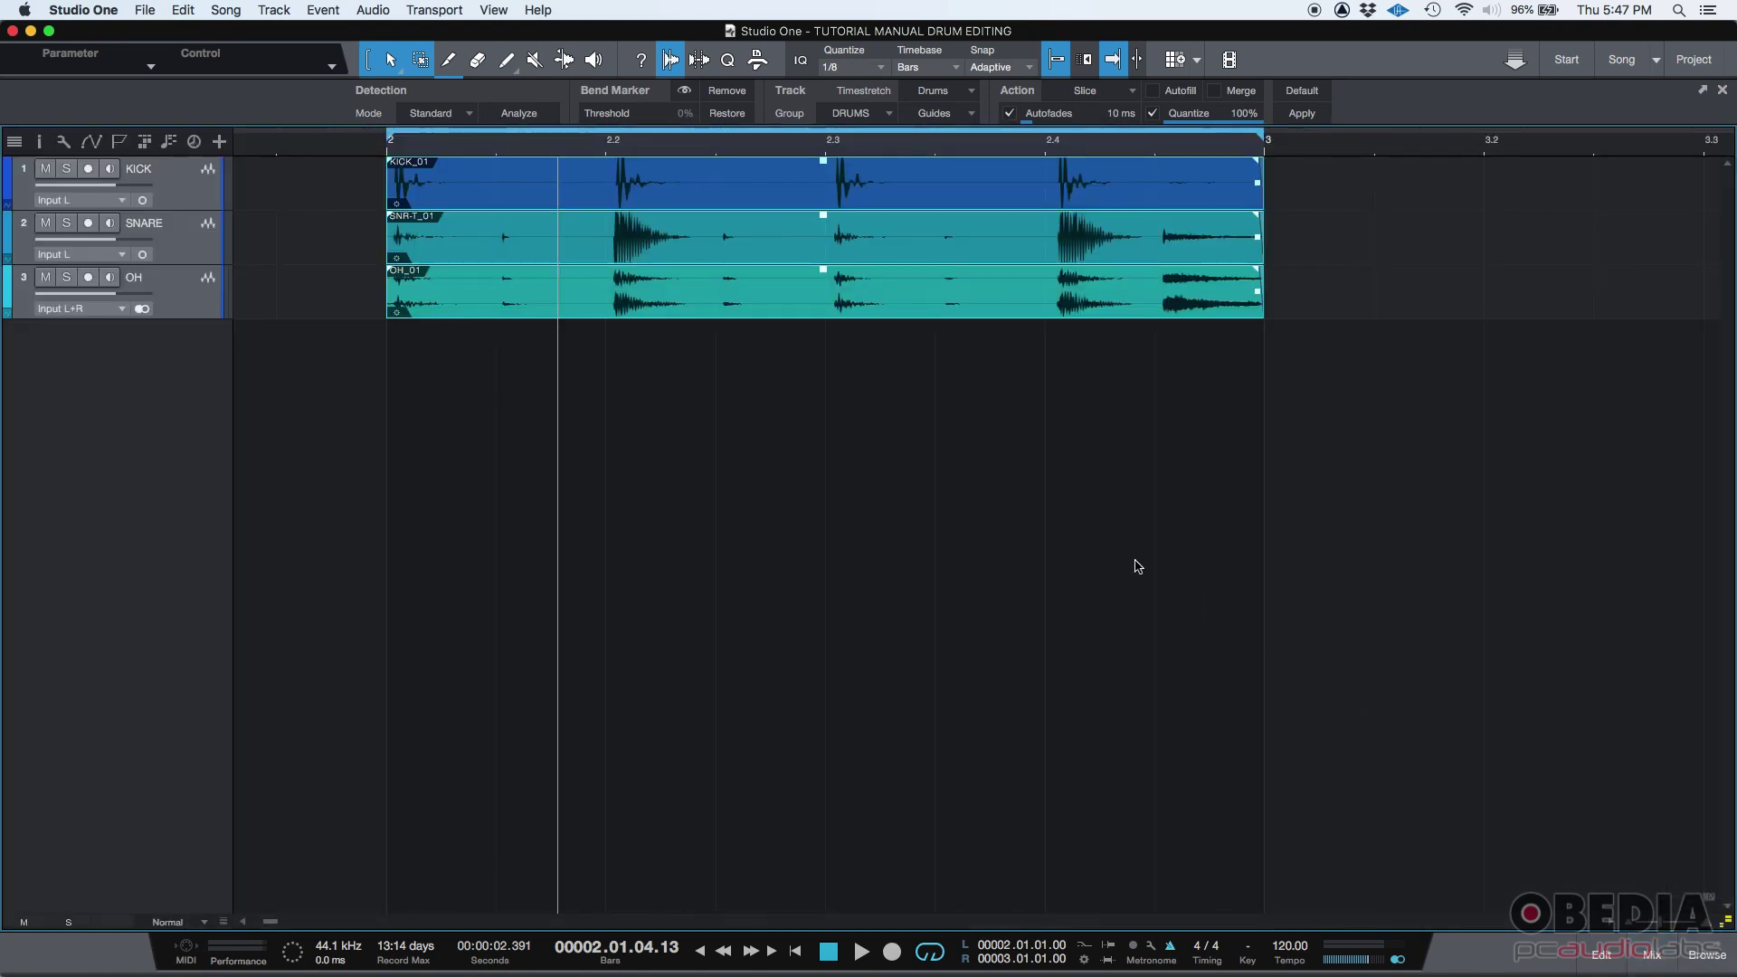
# - Play the drum loop from bar 2, stop it, and park the playhead at bar 2
pyautogui.click(398, 151)
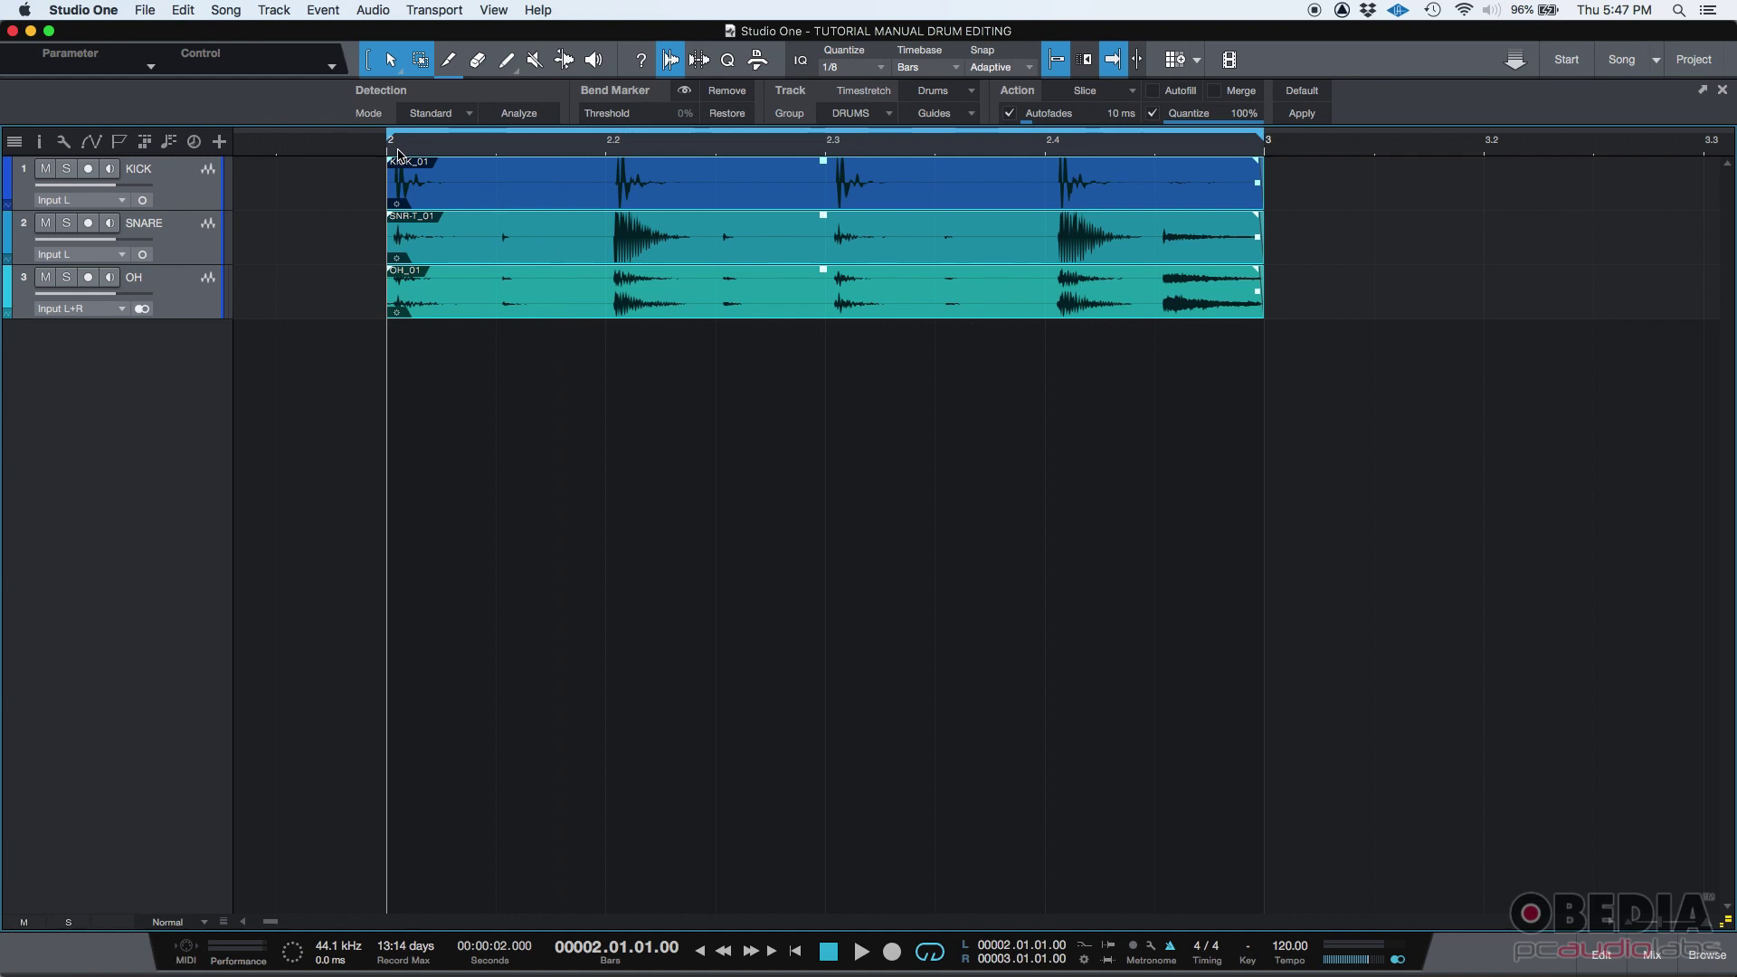
pyautogui.click(858, 953)
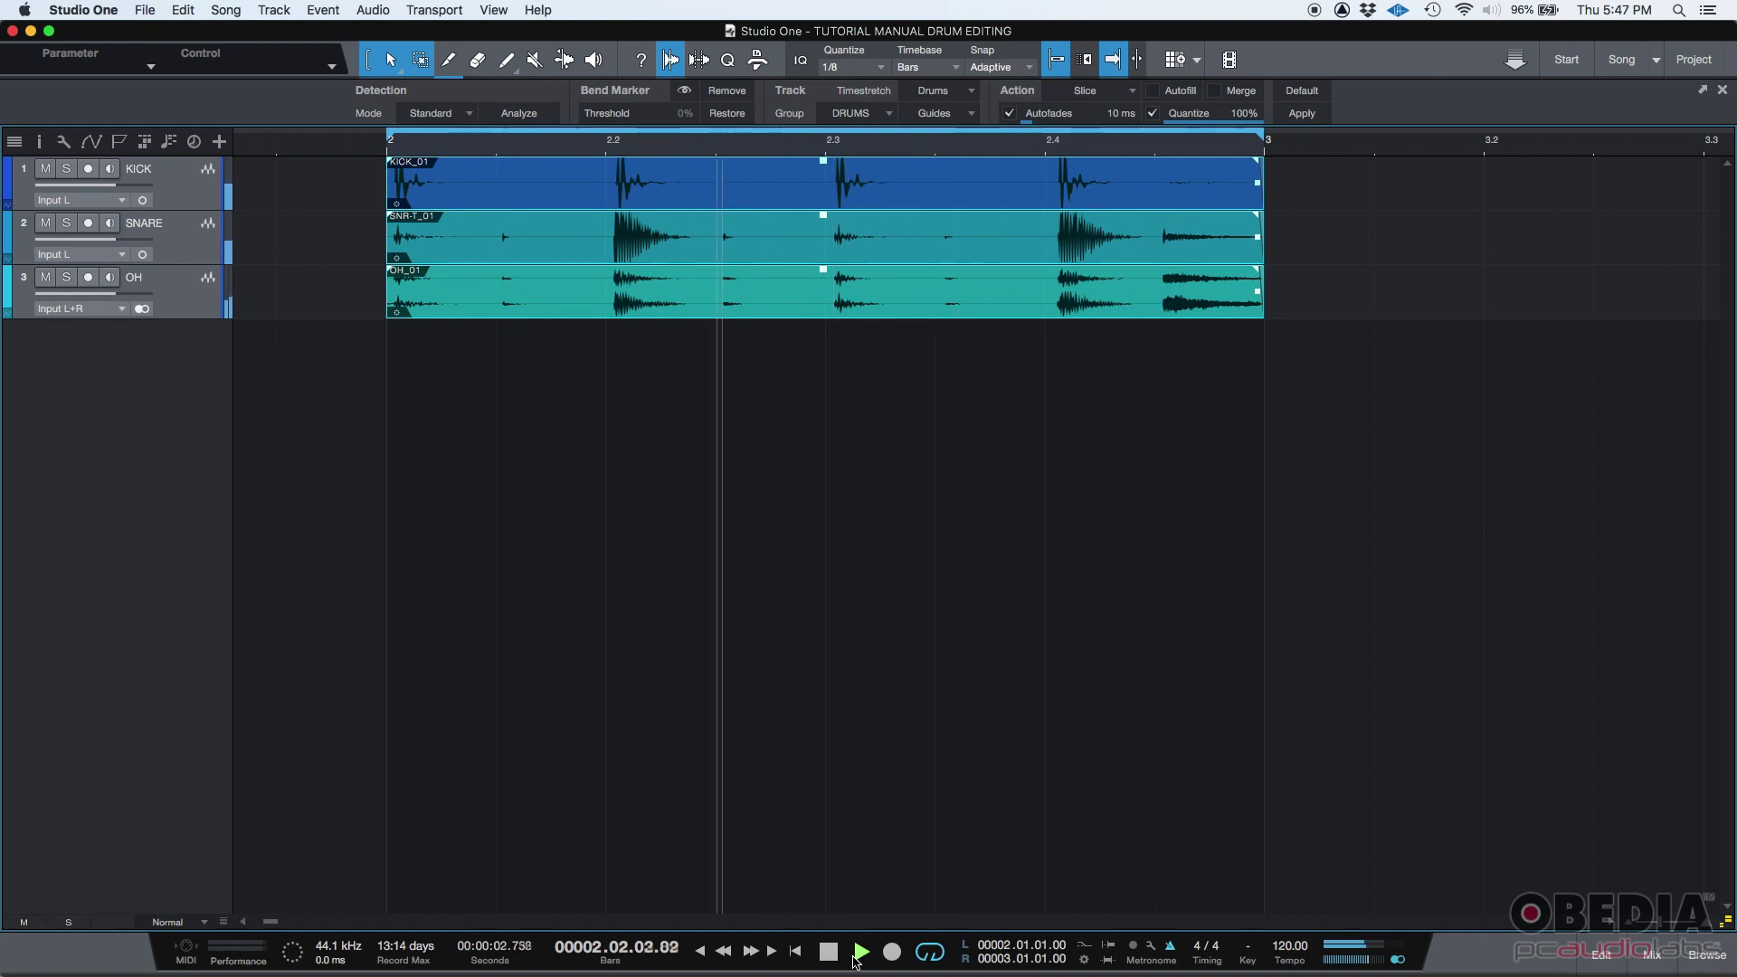
pyautogui.click(829, 952)
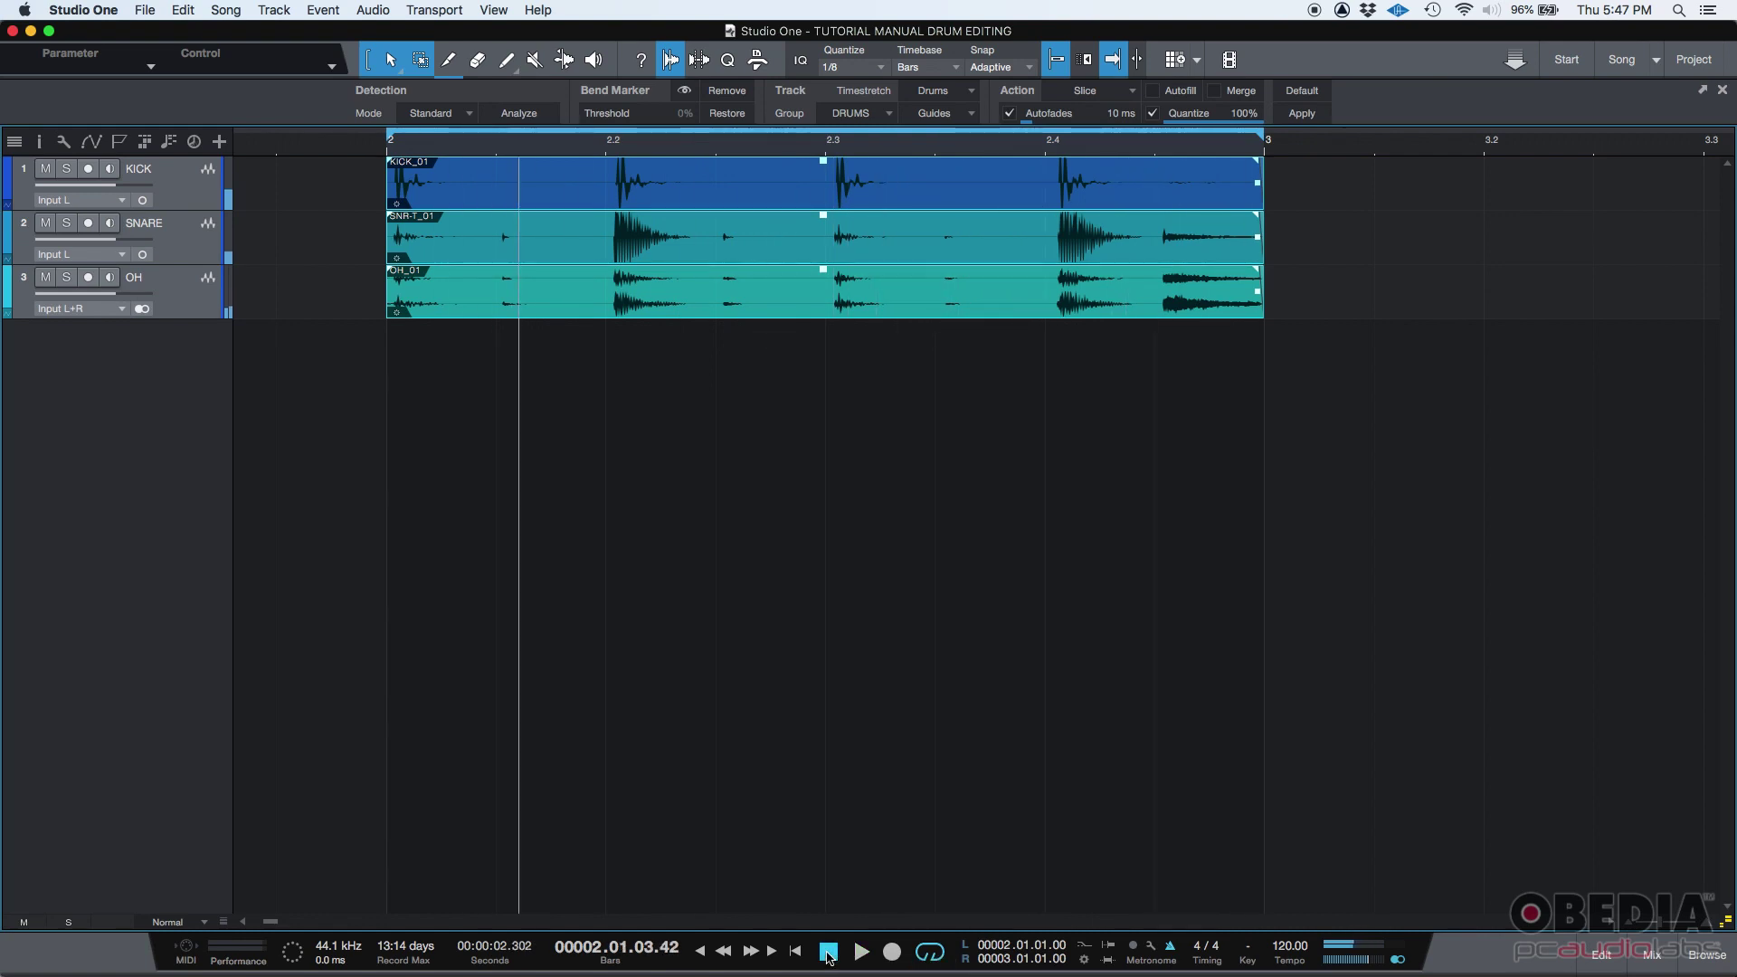
pyautogui.click(395, 149)
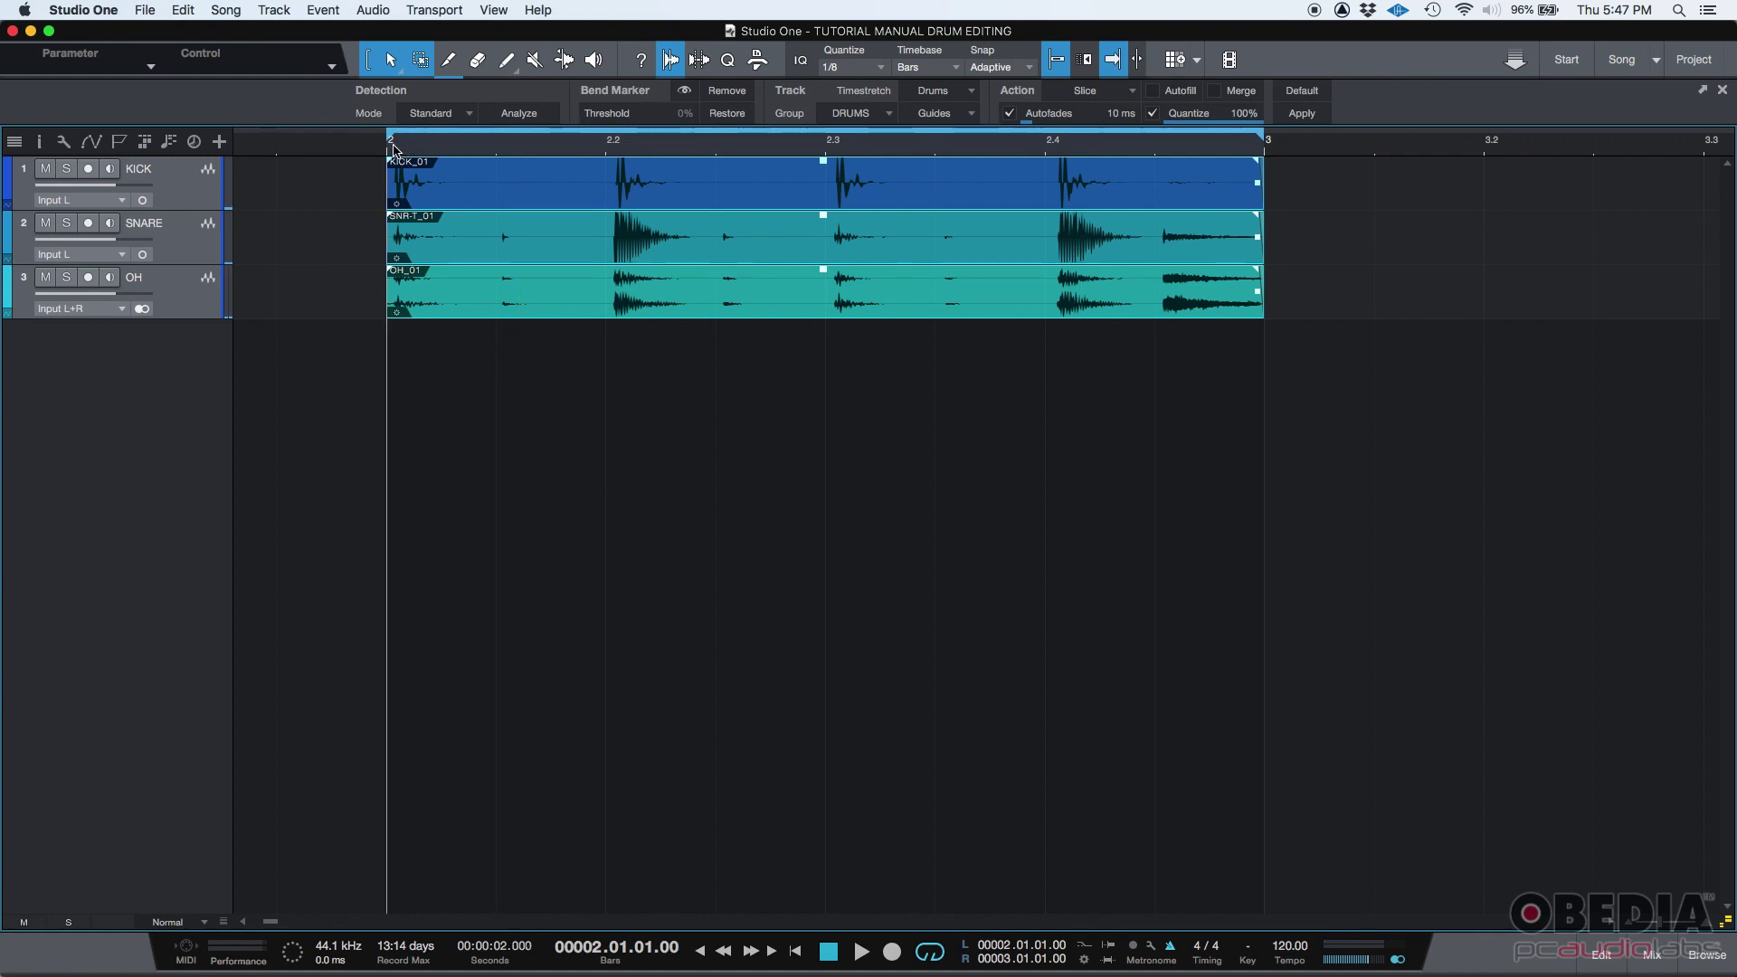
# - Select the KICK, SNARE and OH events together and run Audio Bend analysis with the Drums preset
pyautogui.click(670, 60)
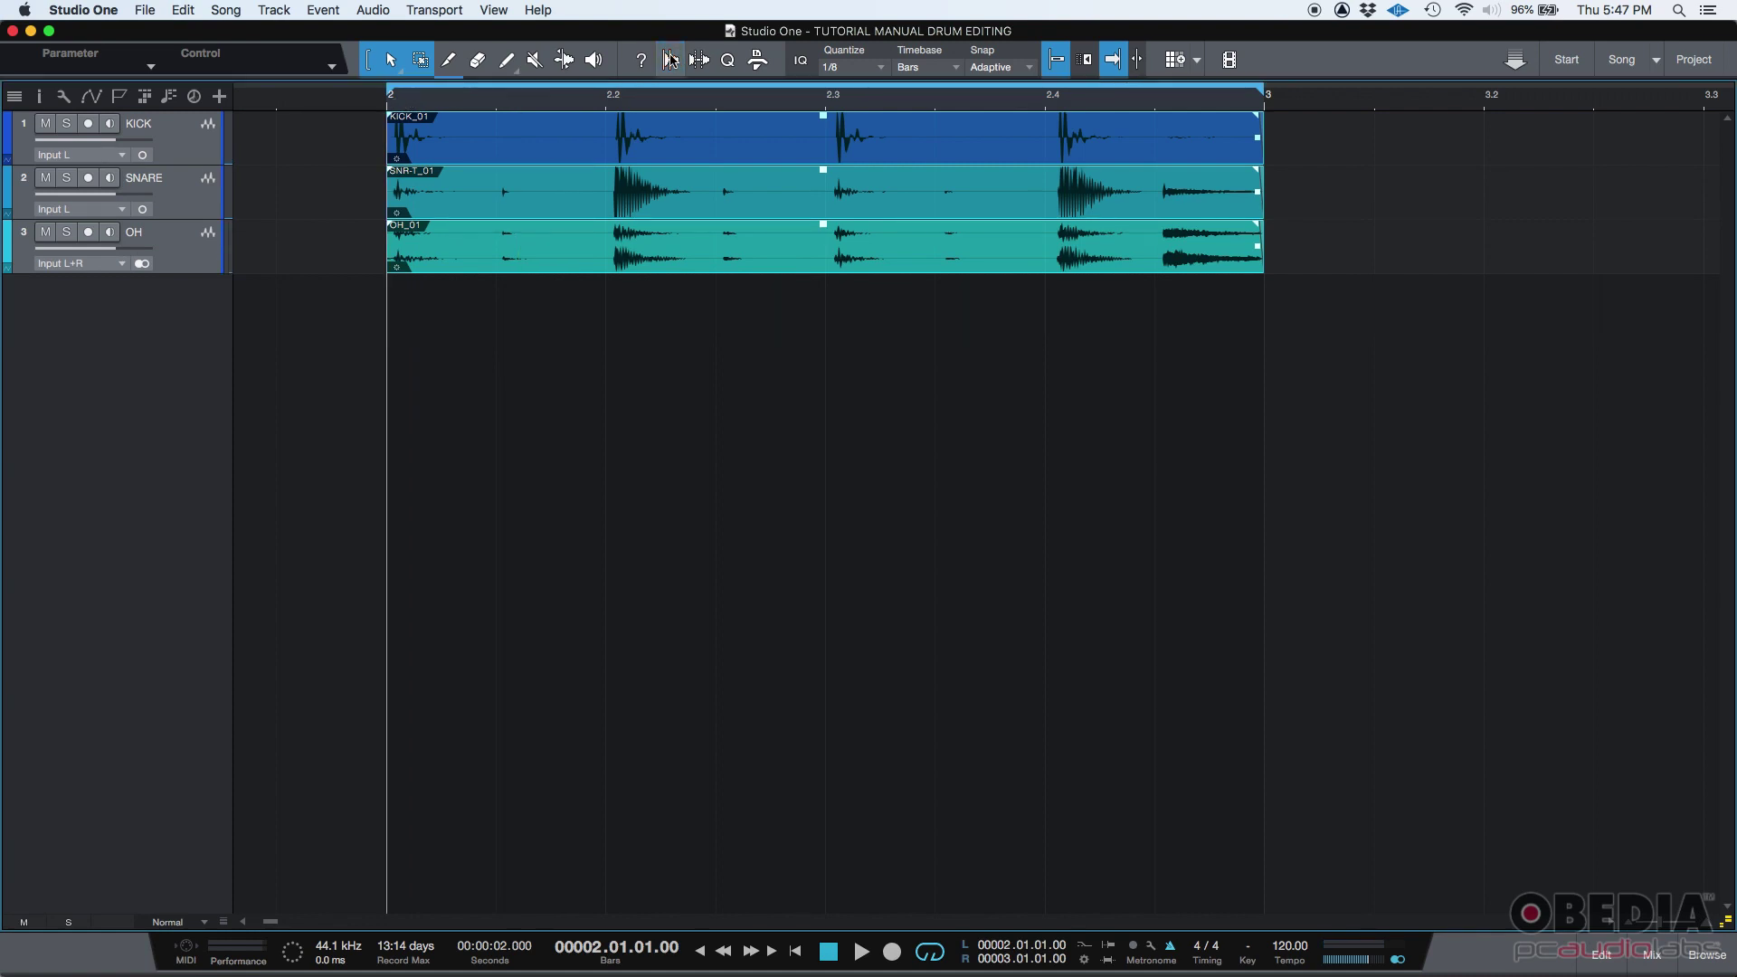
pyautogui.click(489, 314)
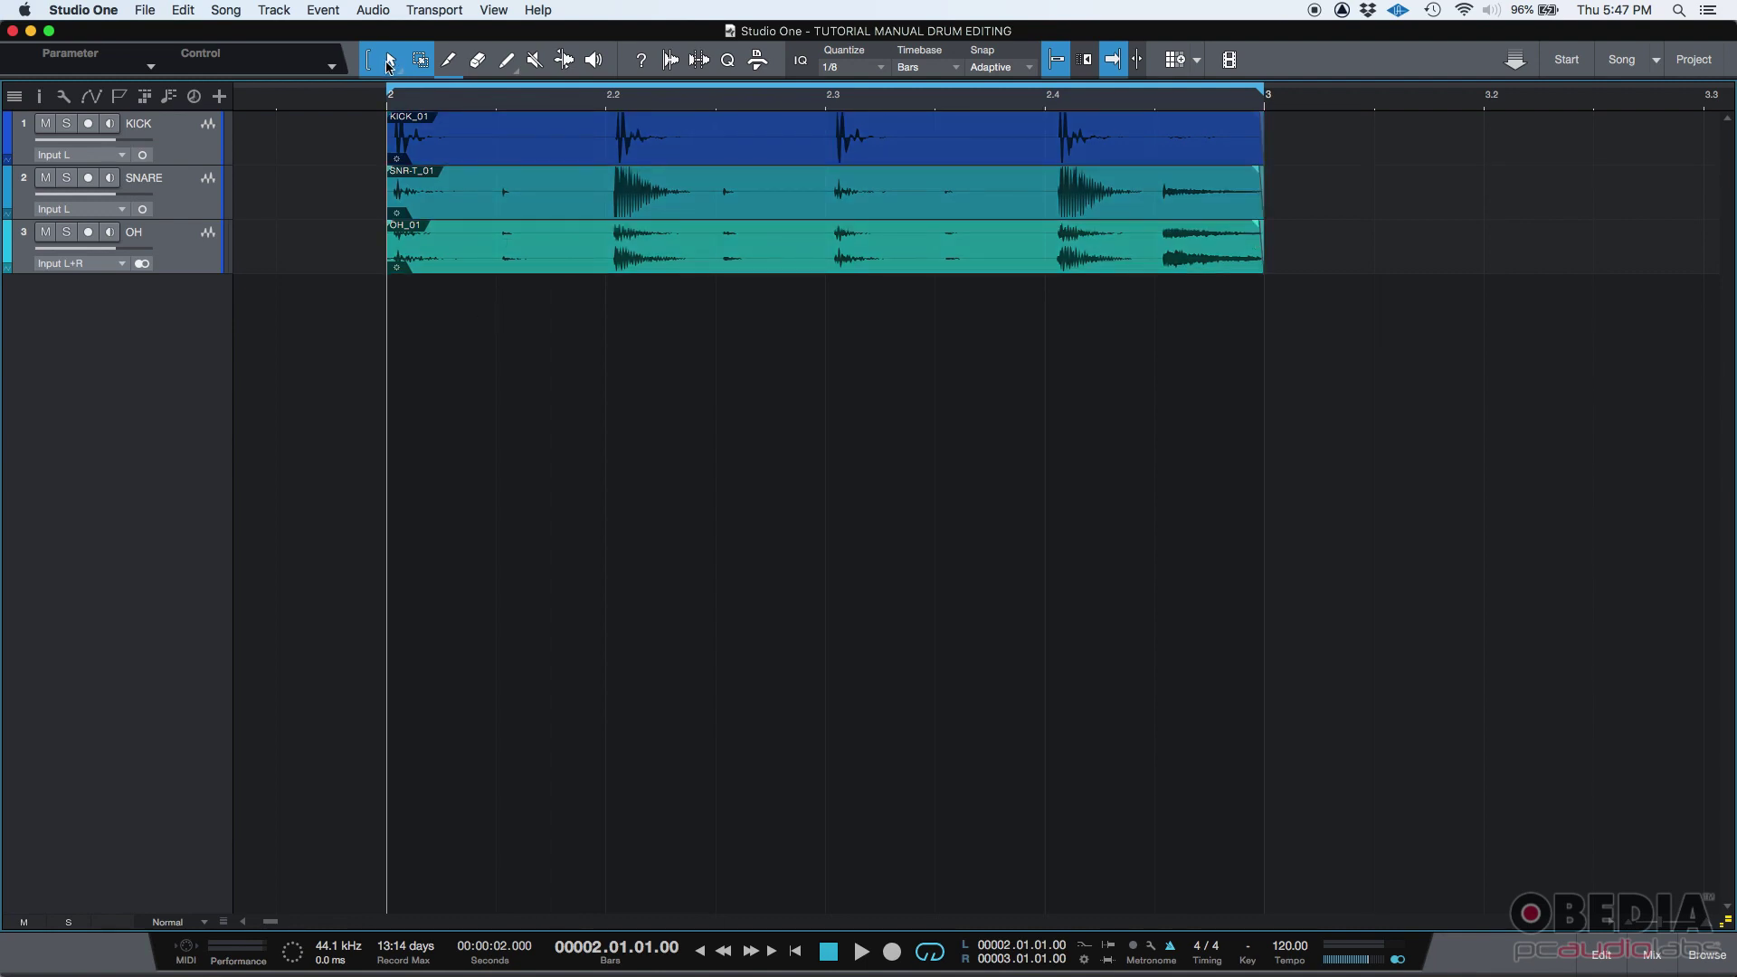
pyautogui.click(471, 249)
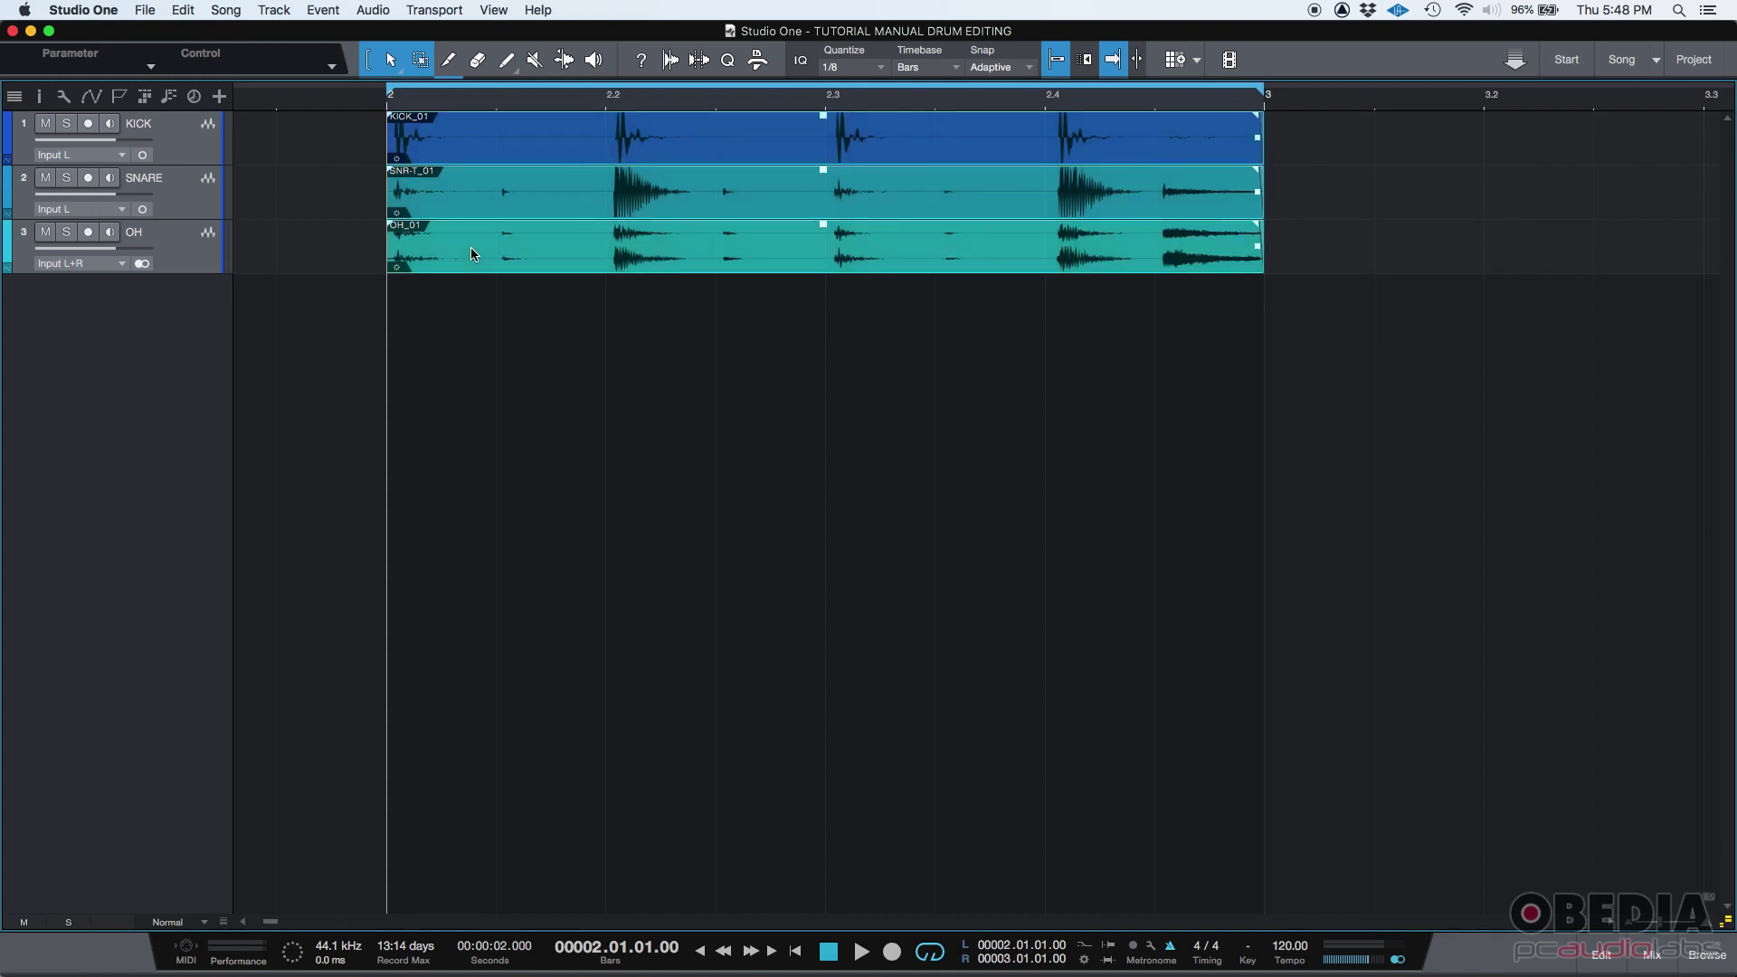
pyautogui.click(672, 60)
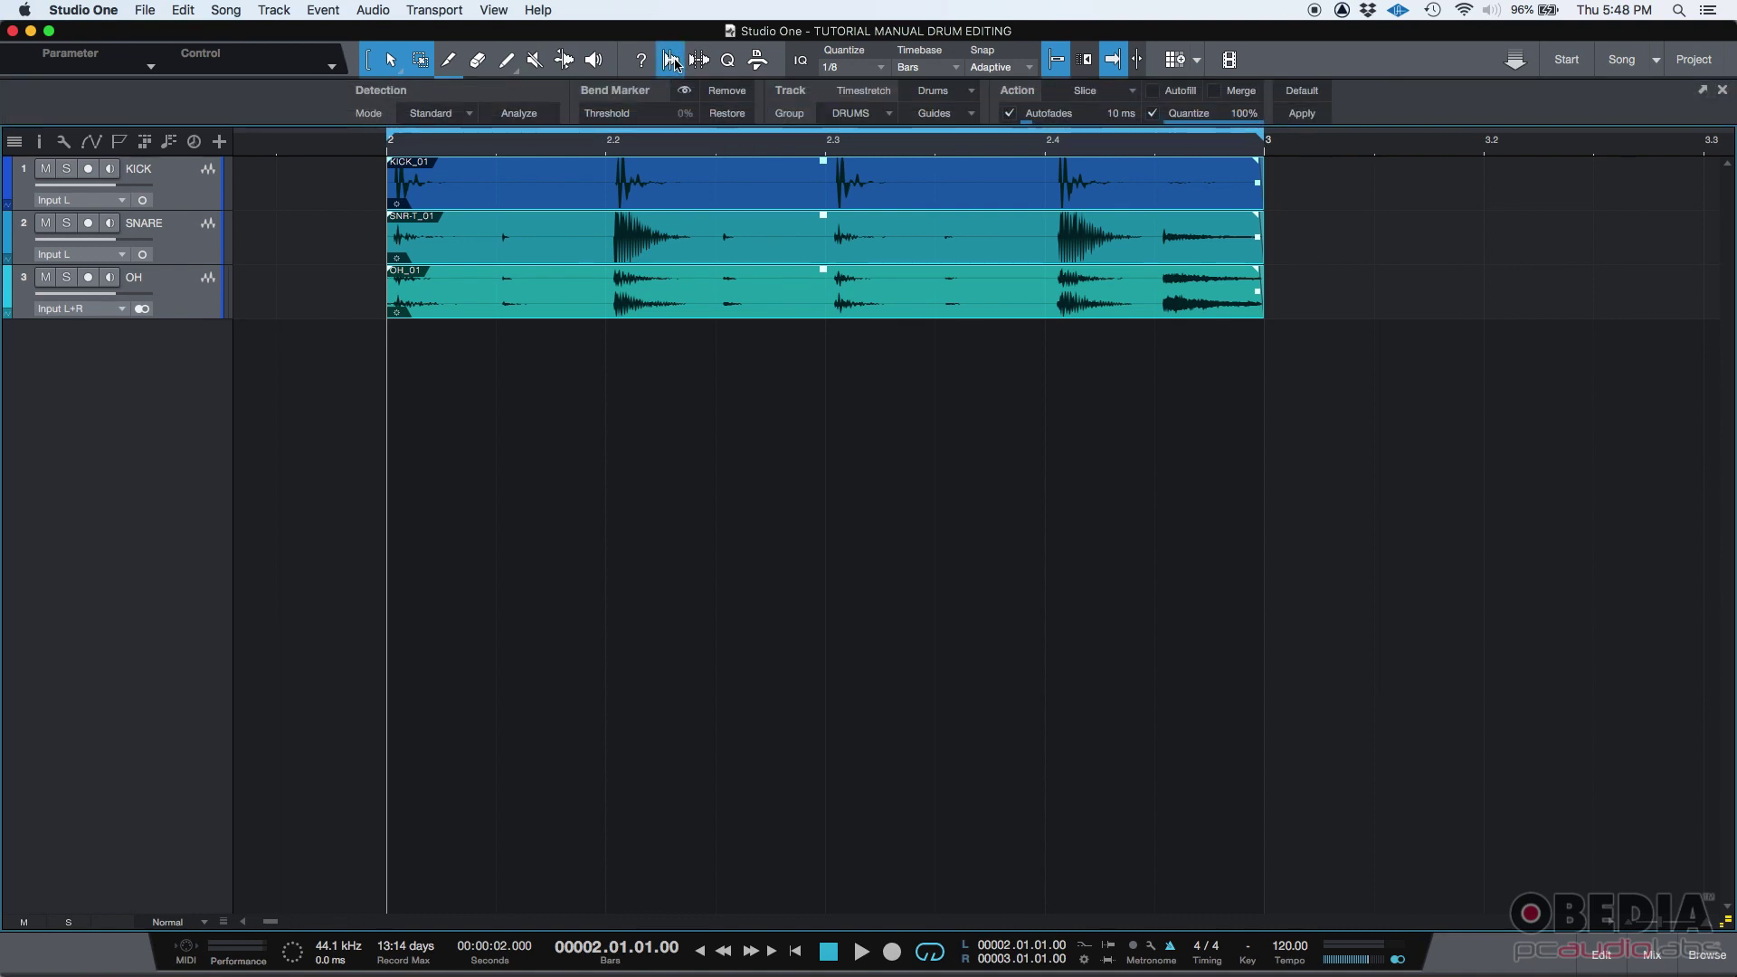
pyautogui.click(539, 115)
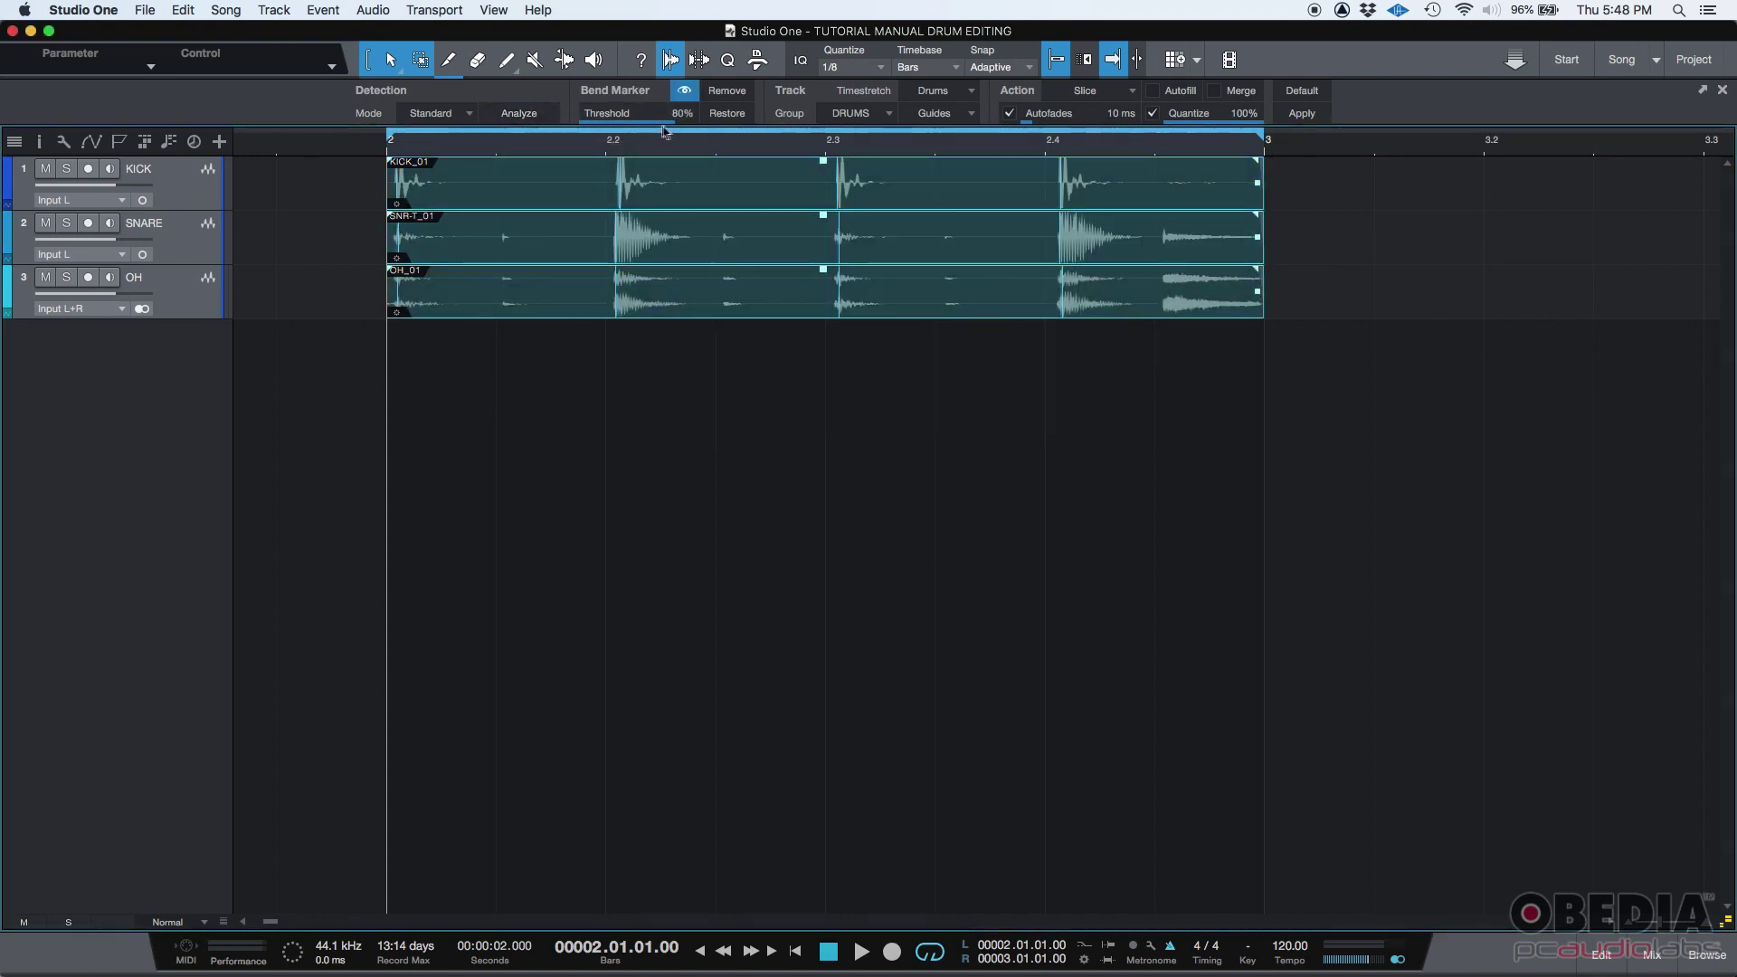
pyautogui.moveTo(677, 127)
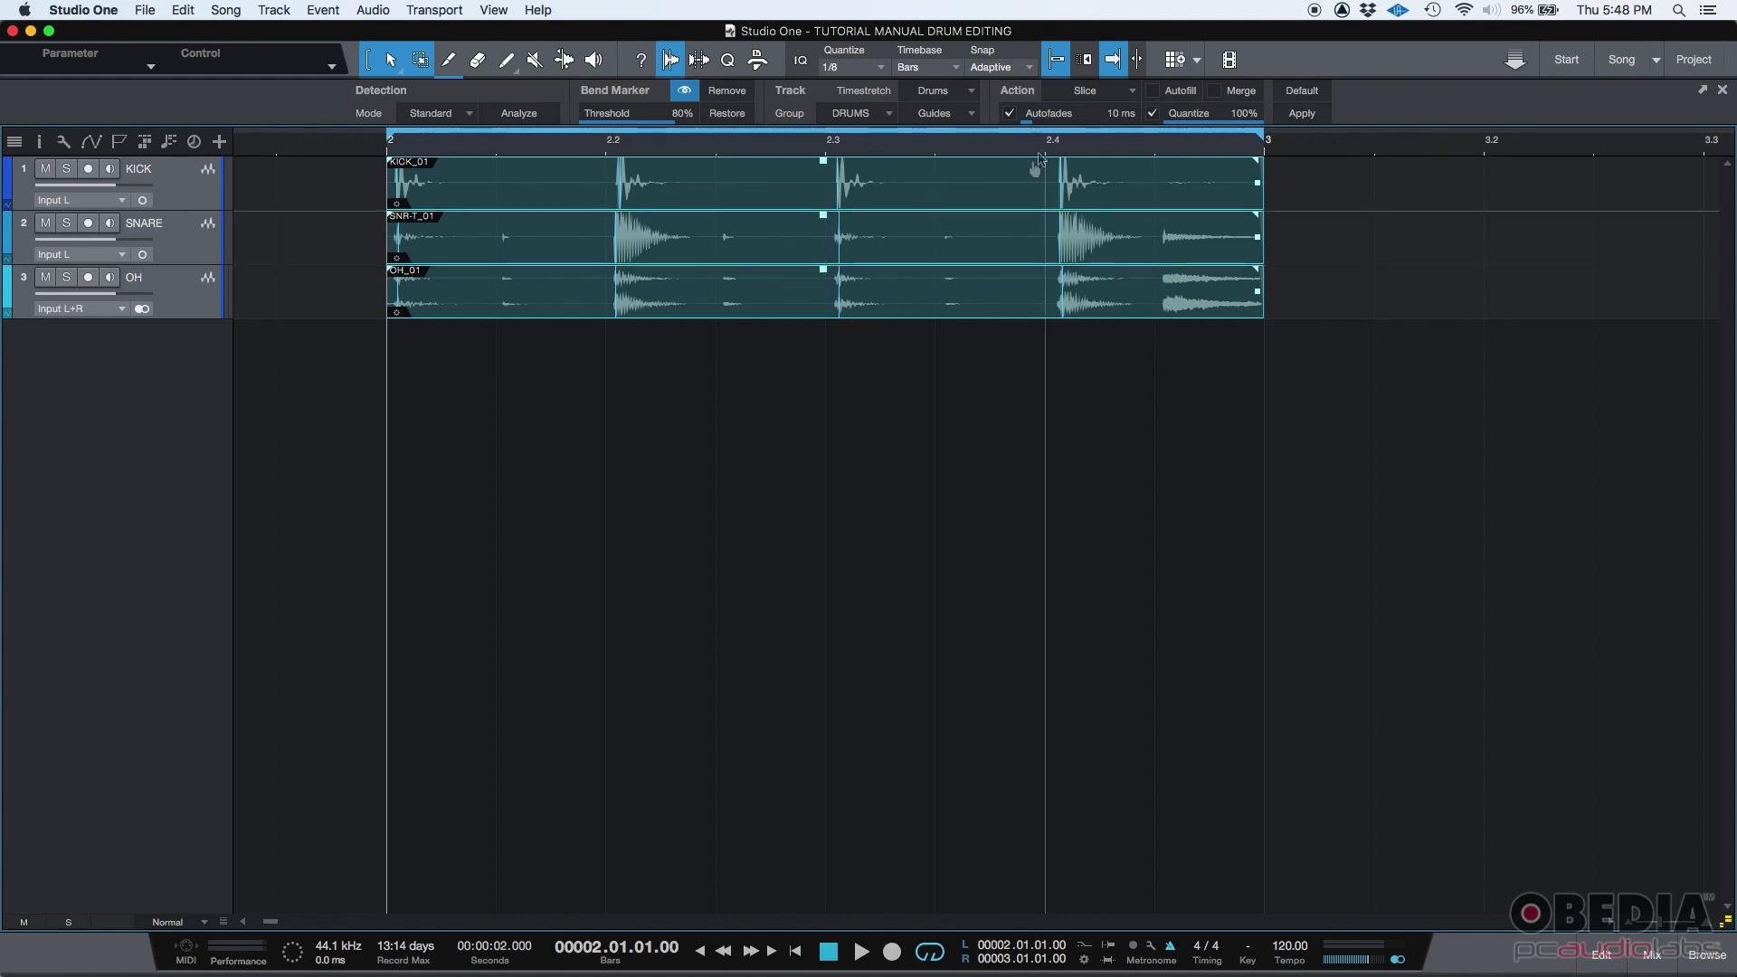
pyautogui.click(938, 99)
# - Set the Audio Bend action to Quantize and the quantize grid to 1/4 notes
pyautogui.click(942, 118)
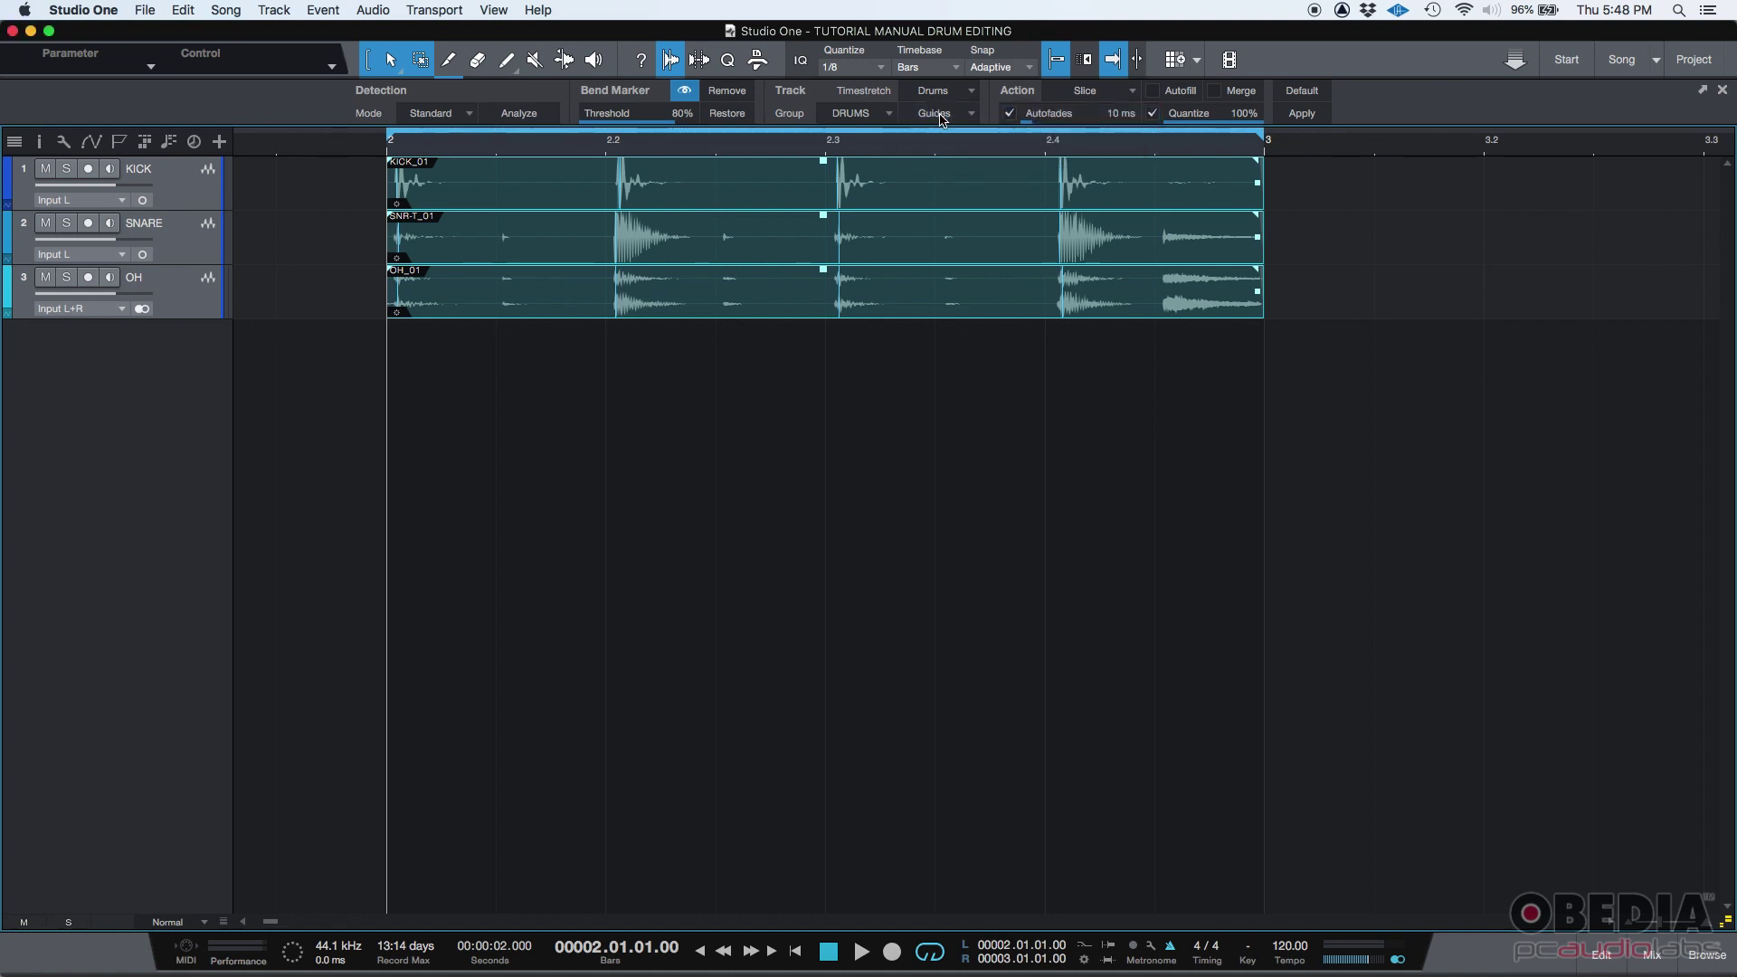
pyautogui.click(1086, 94)
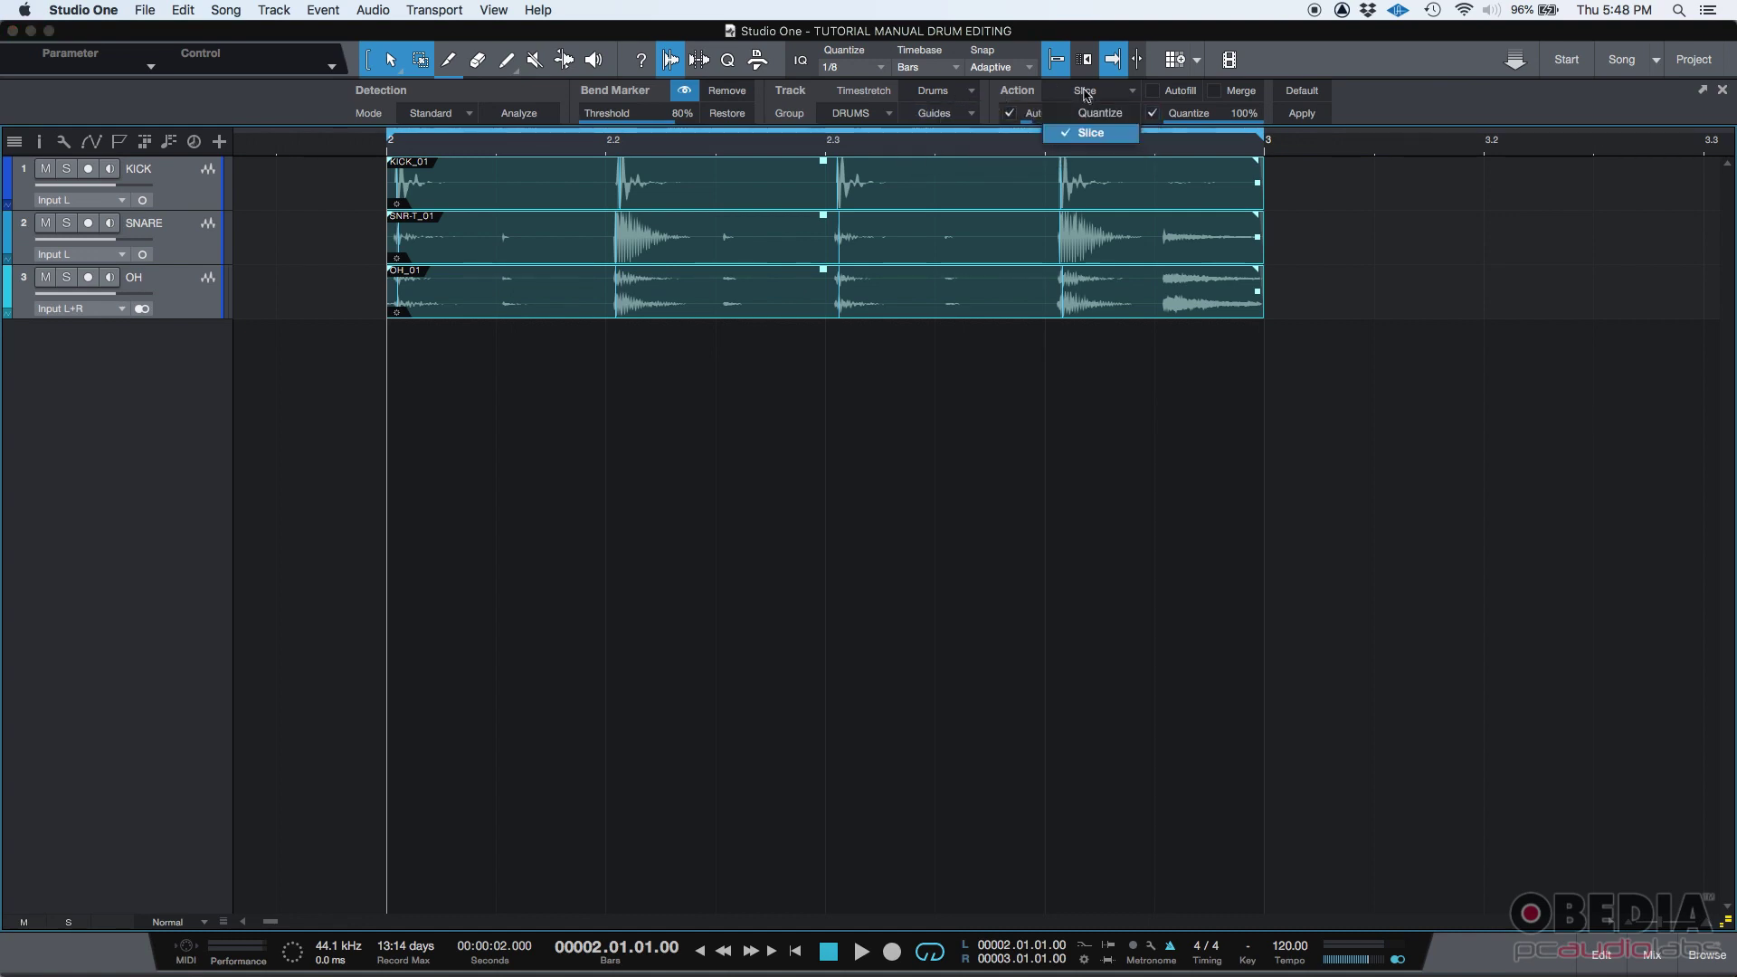
pyautogui.press('Up')
pyautogui.press('Return')
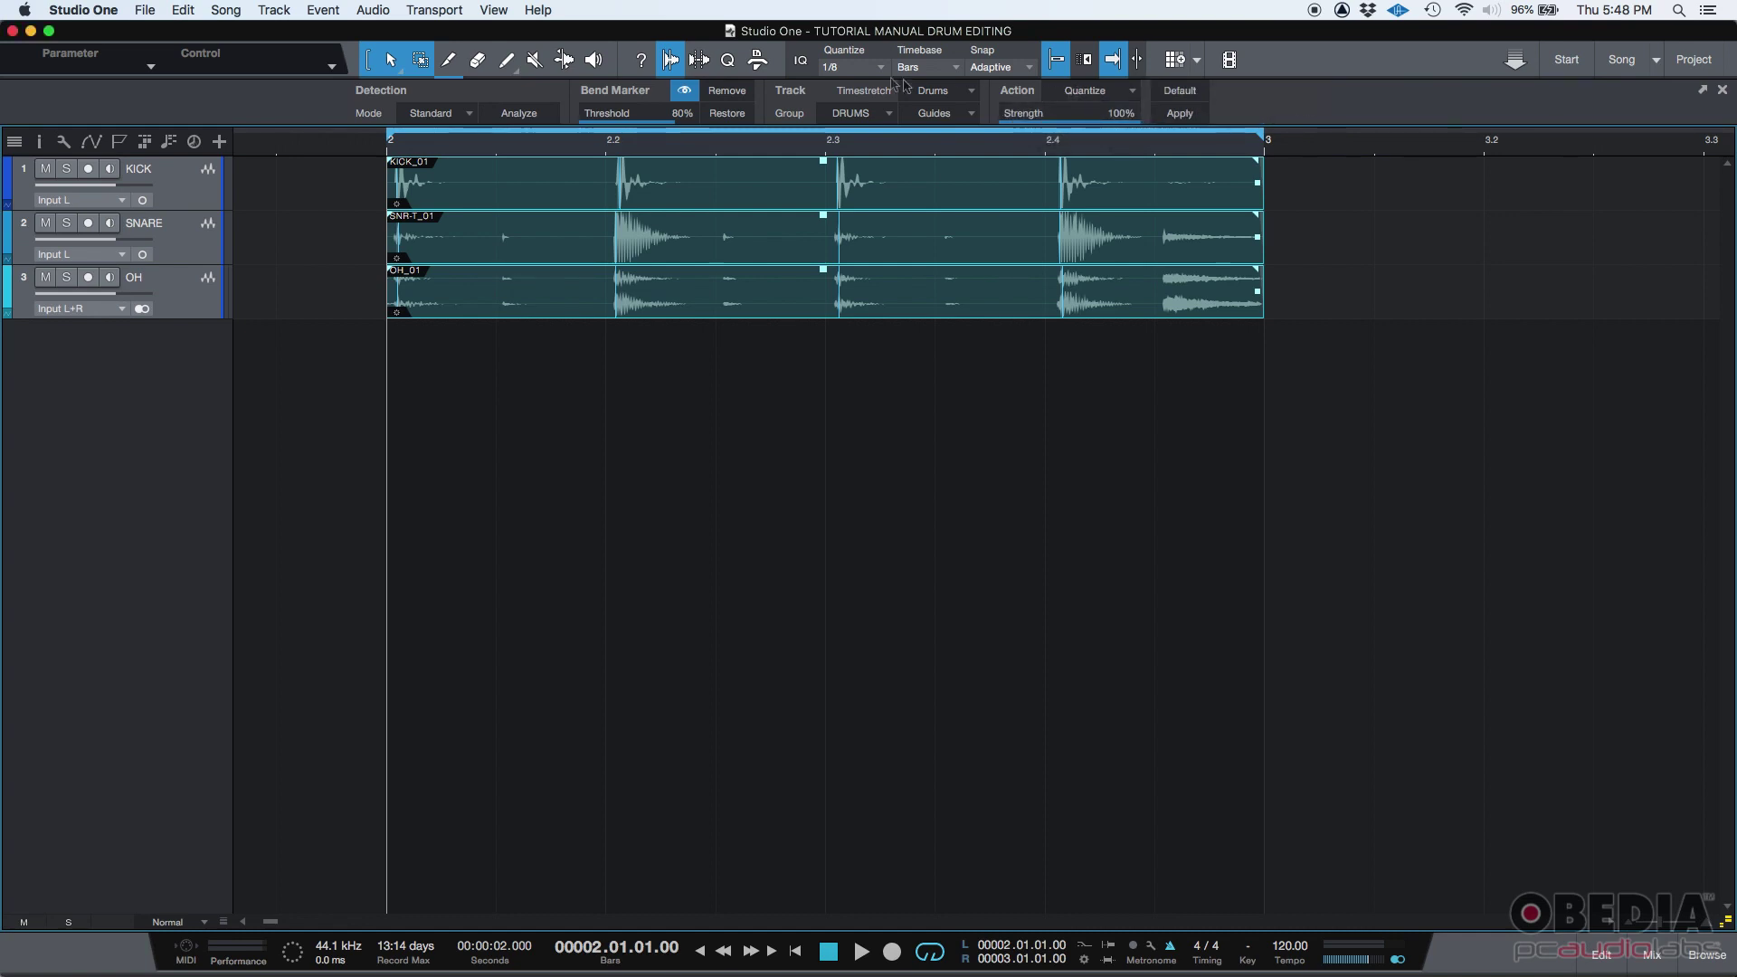
pyautogui.click(729, 62)
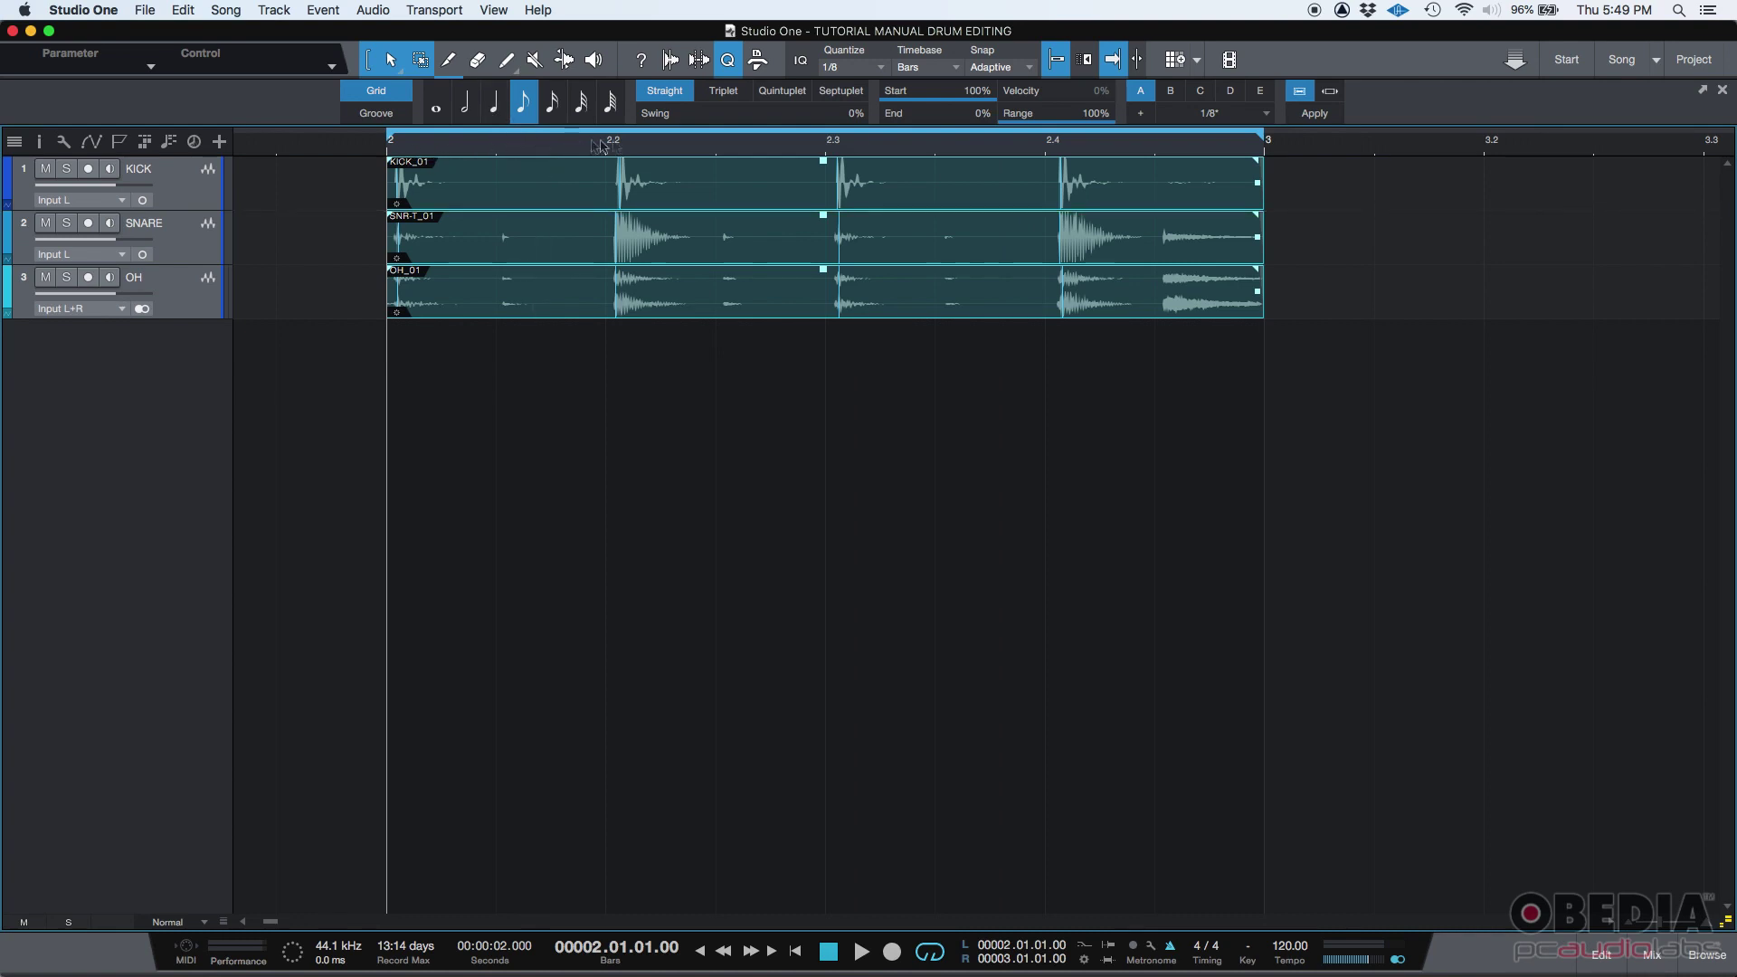
pyautogui.click(496, 109)
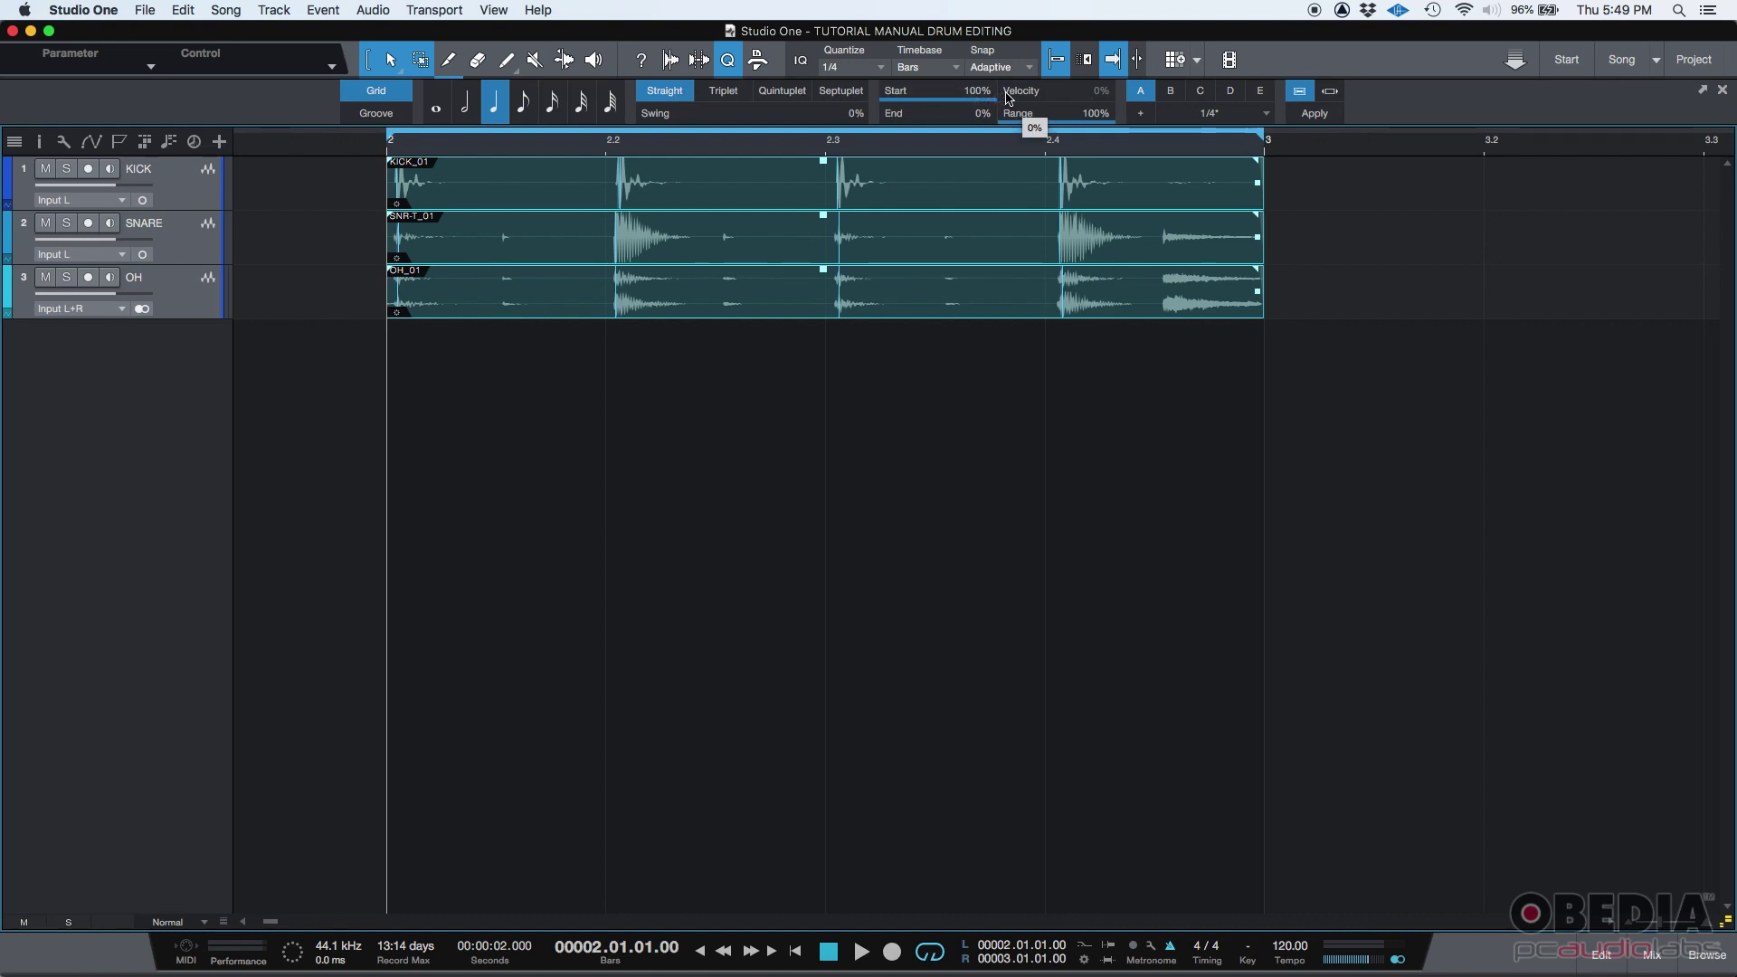
# - Quantize the grouped drum transients to the 1/4 grid and zoom in on beat 2.2
pyautogui.click(672, 61)
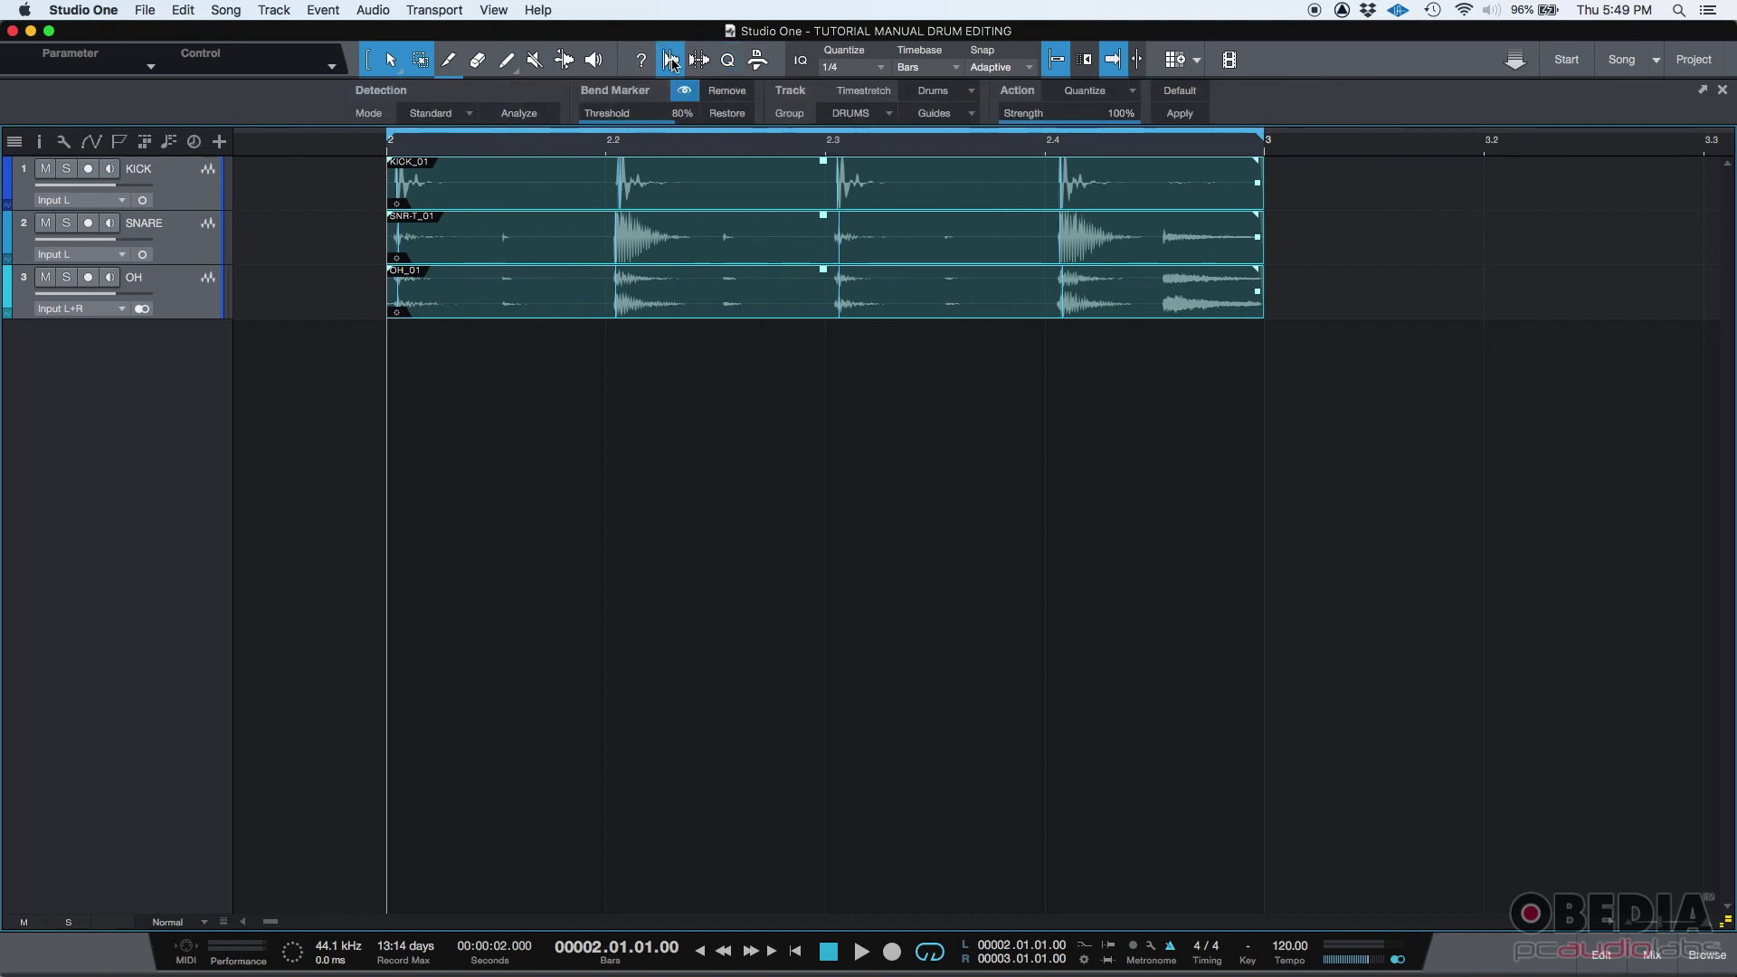
pyautogui.click(1180, 114)
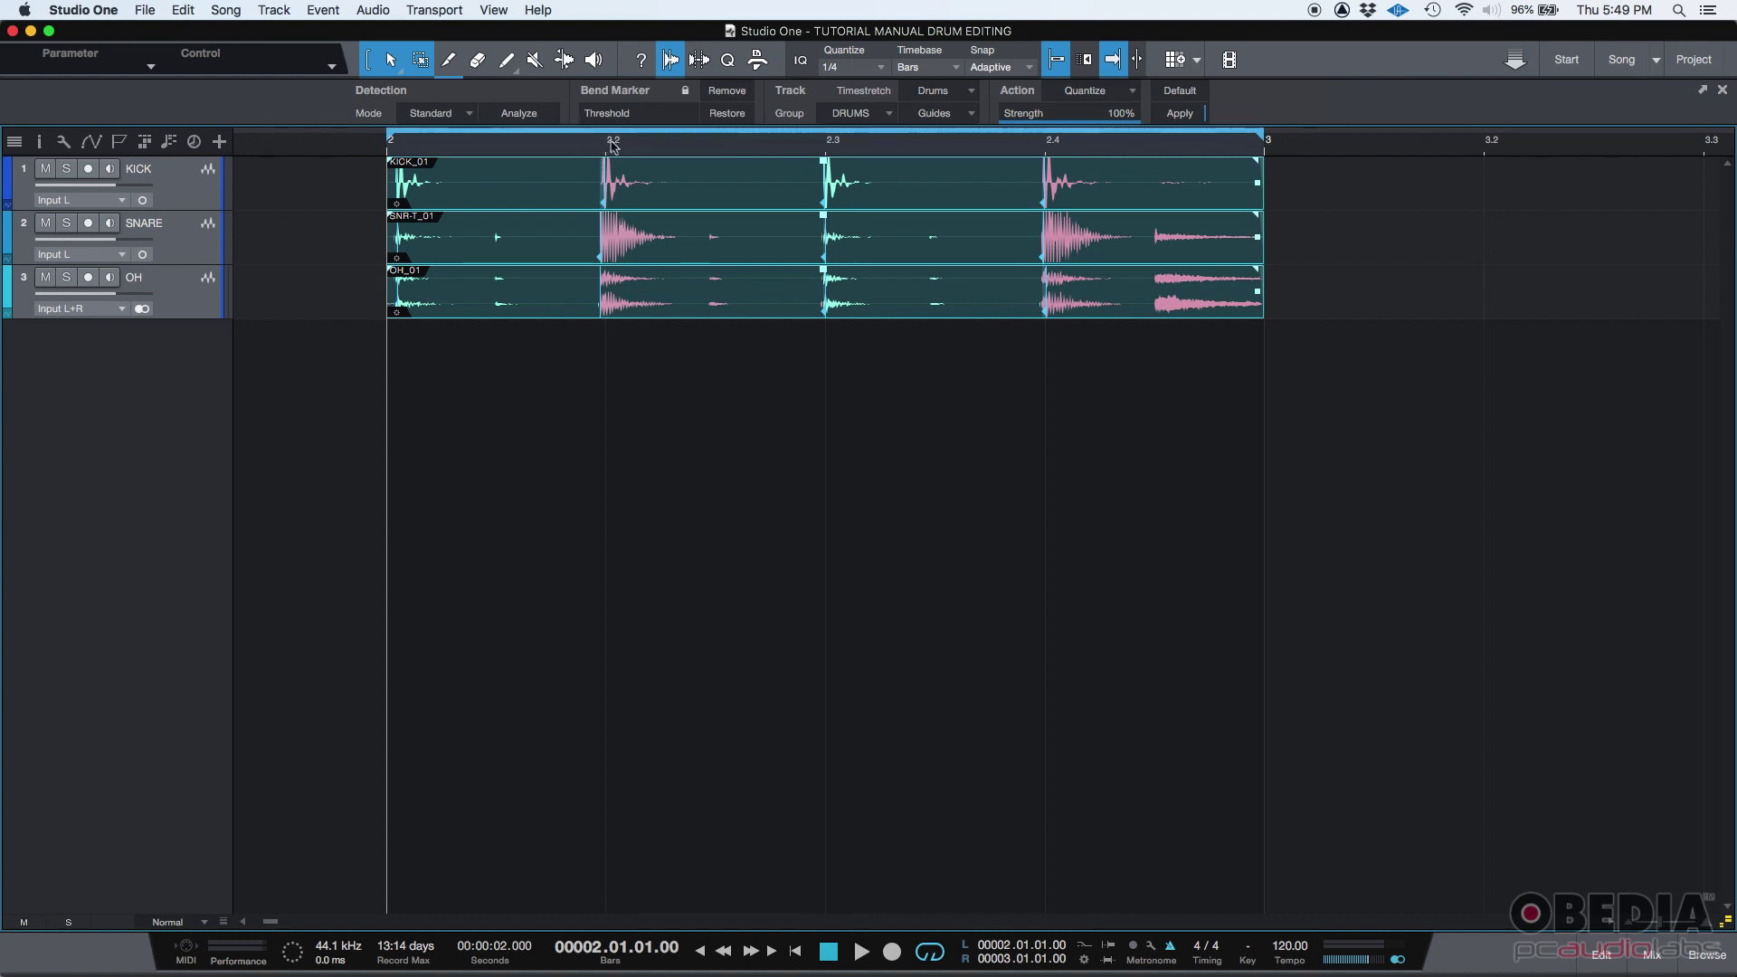
pyautogui.moveTo(612, 146)
pyautogui.mouseDown()
pyautogui.moveTo(769, 217)
pyautogui.moveTo(677, 169)
pyautogui.moveTo(749, 97)
pyautogui.moveTo(768, 152)
pyautogui.mouseUp()
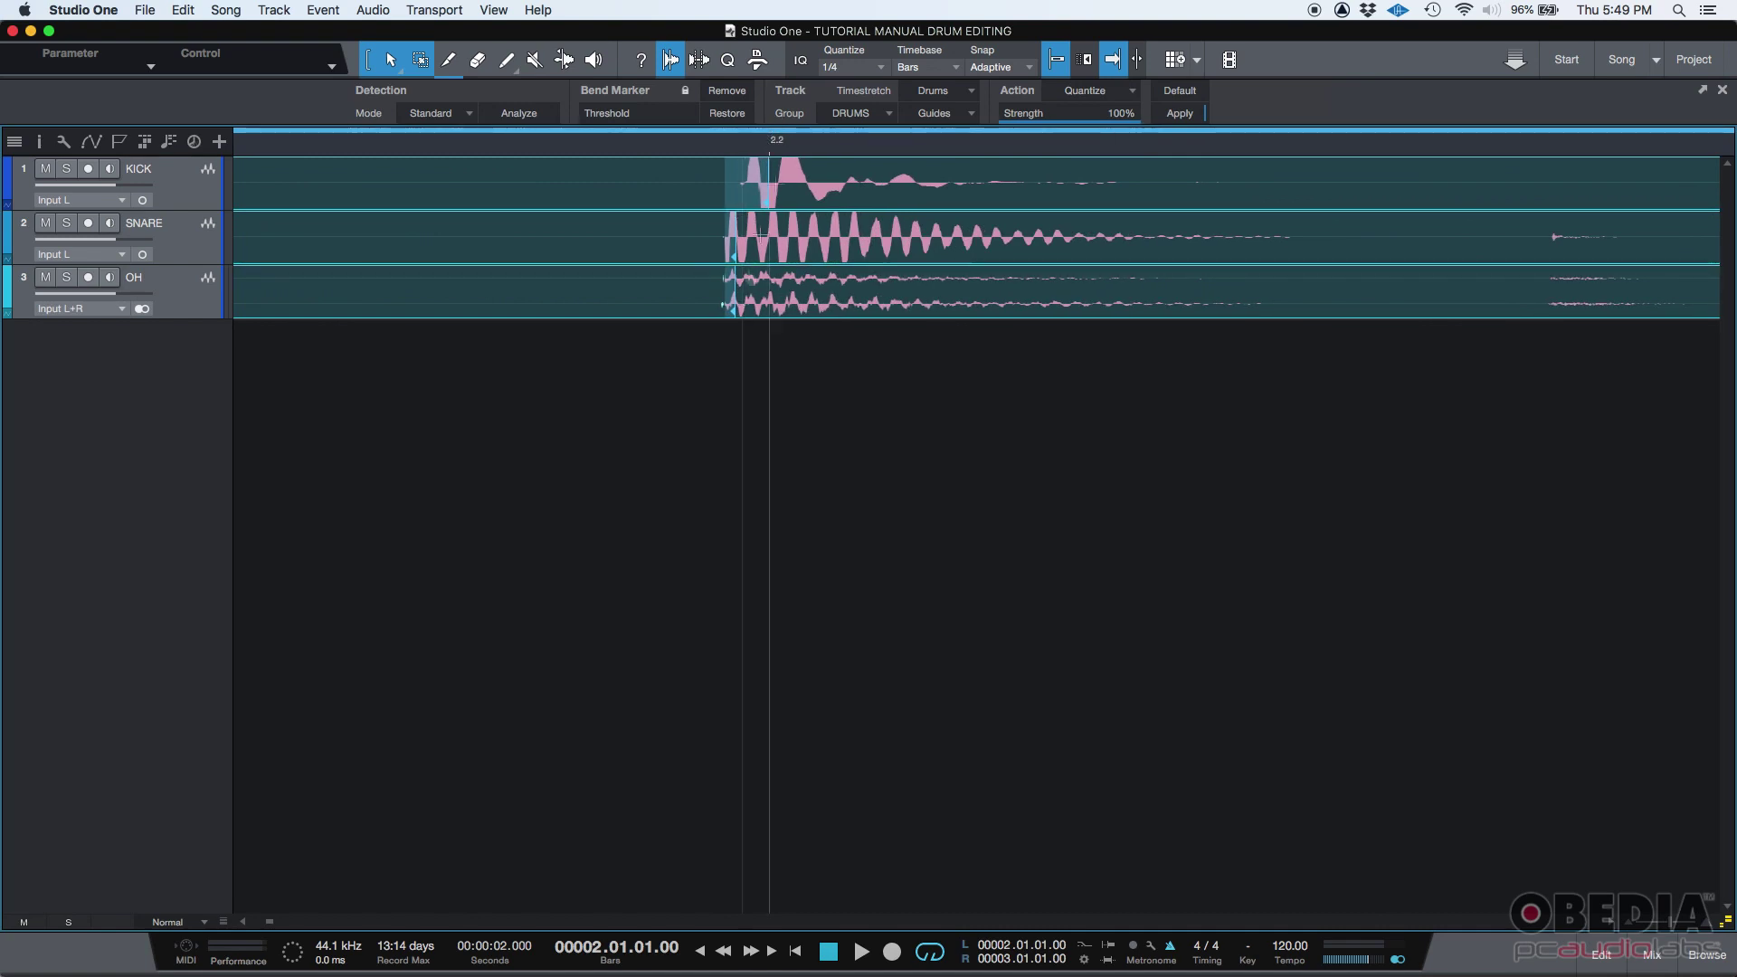
# - Zoom around the kick, snare and OH hits at beat 2.2 to inspect the bent transients
pyautogui.moveTo(750, 153); pyautogui.dragTo(765, 206)
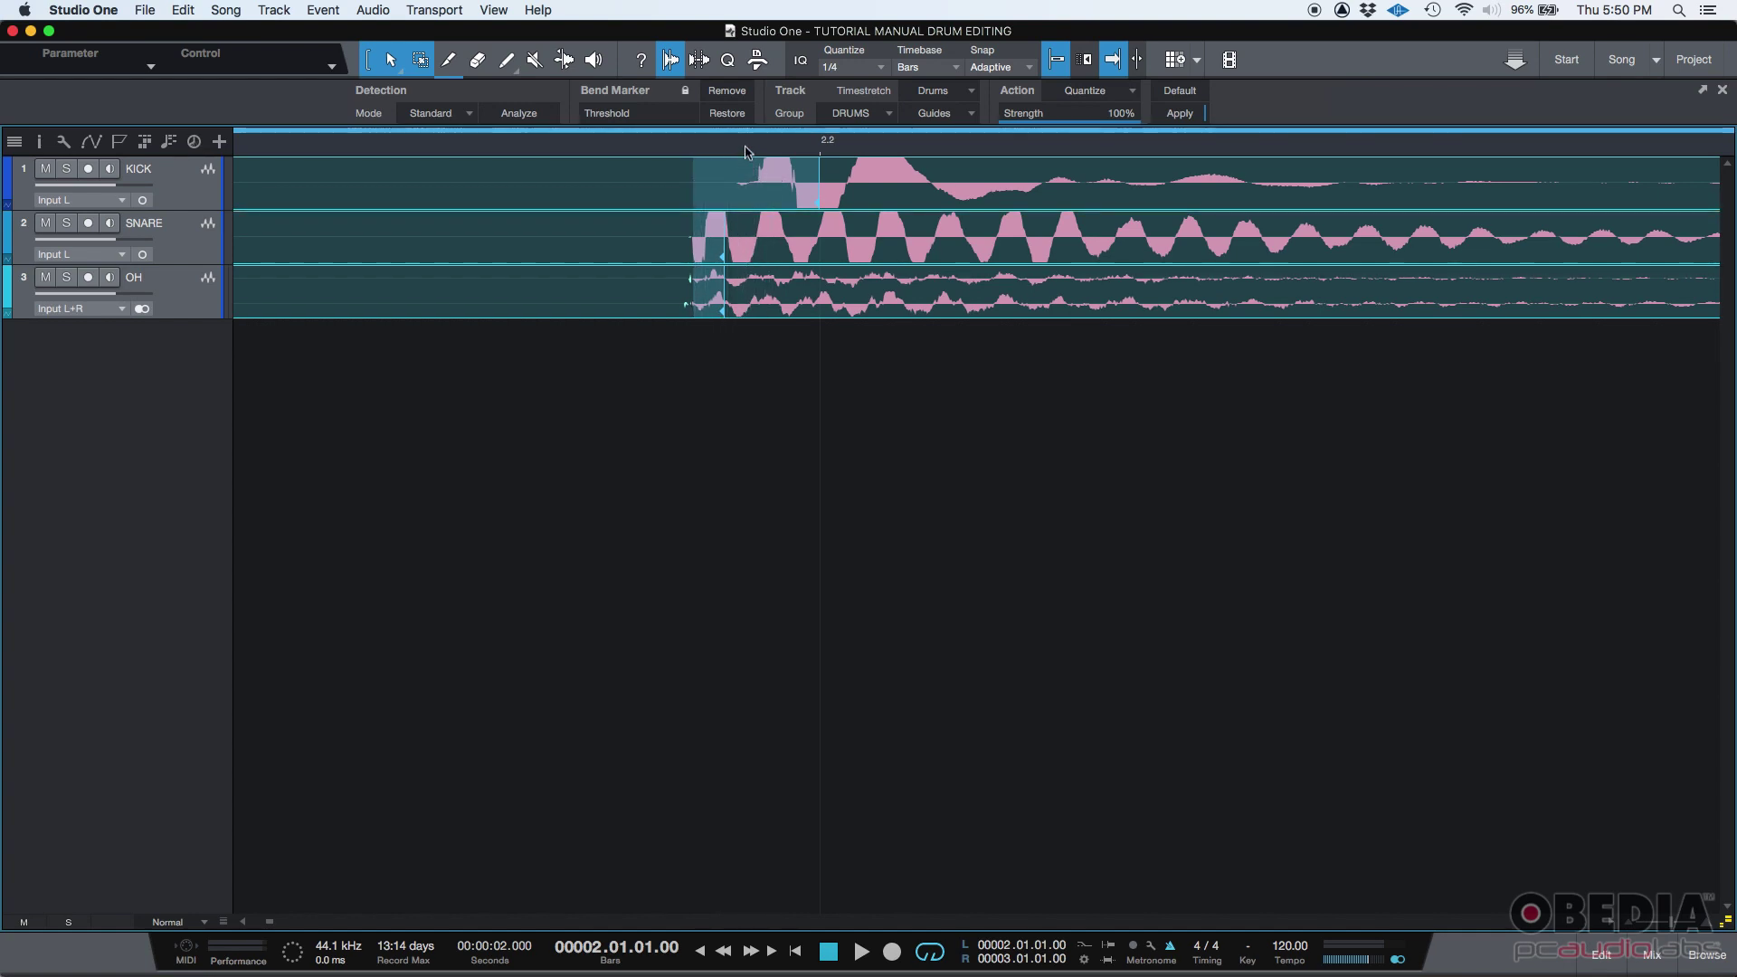
pyautogui.scroll(2, 746, 150)
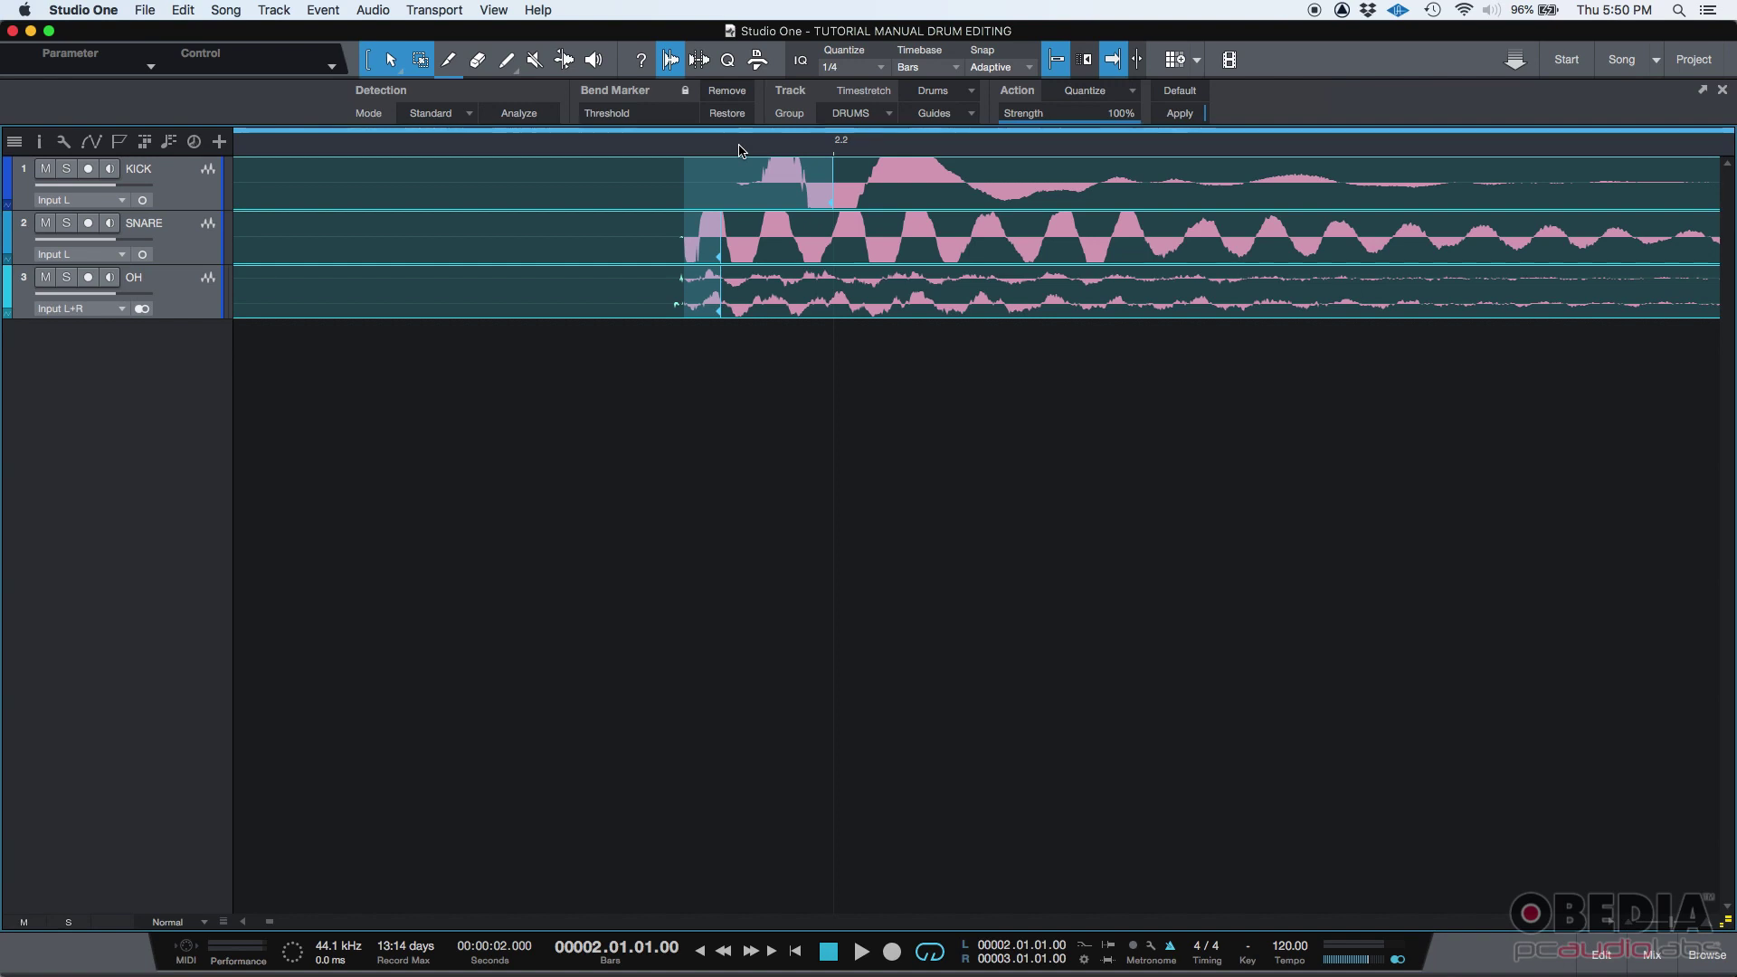
pyautogui.moveTo(742, 158); pyautogui.dragTo(783, 121)
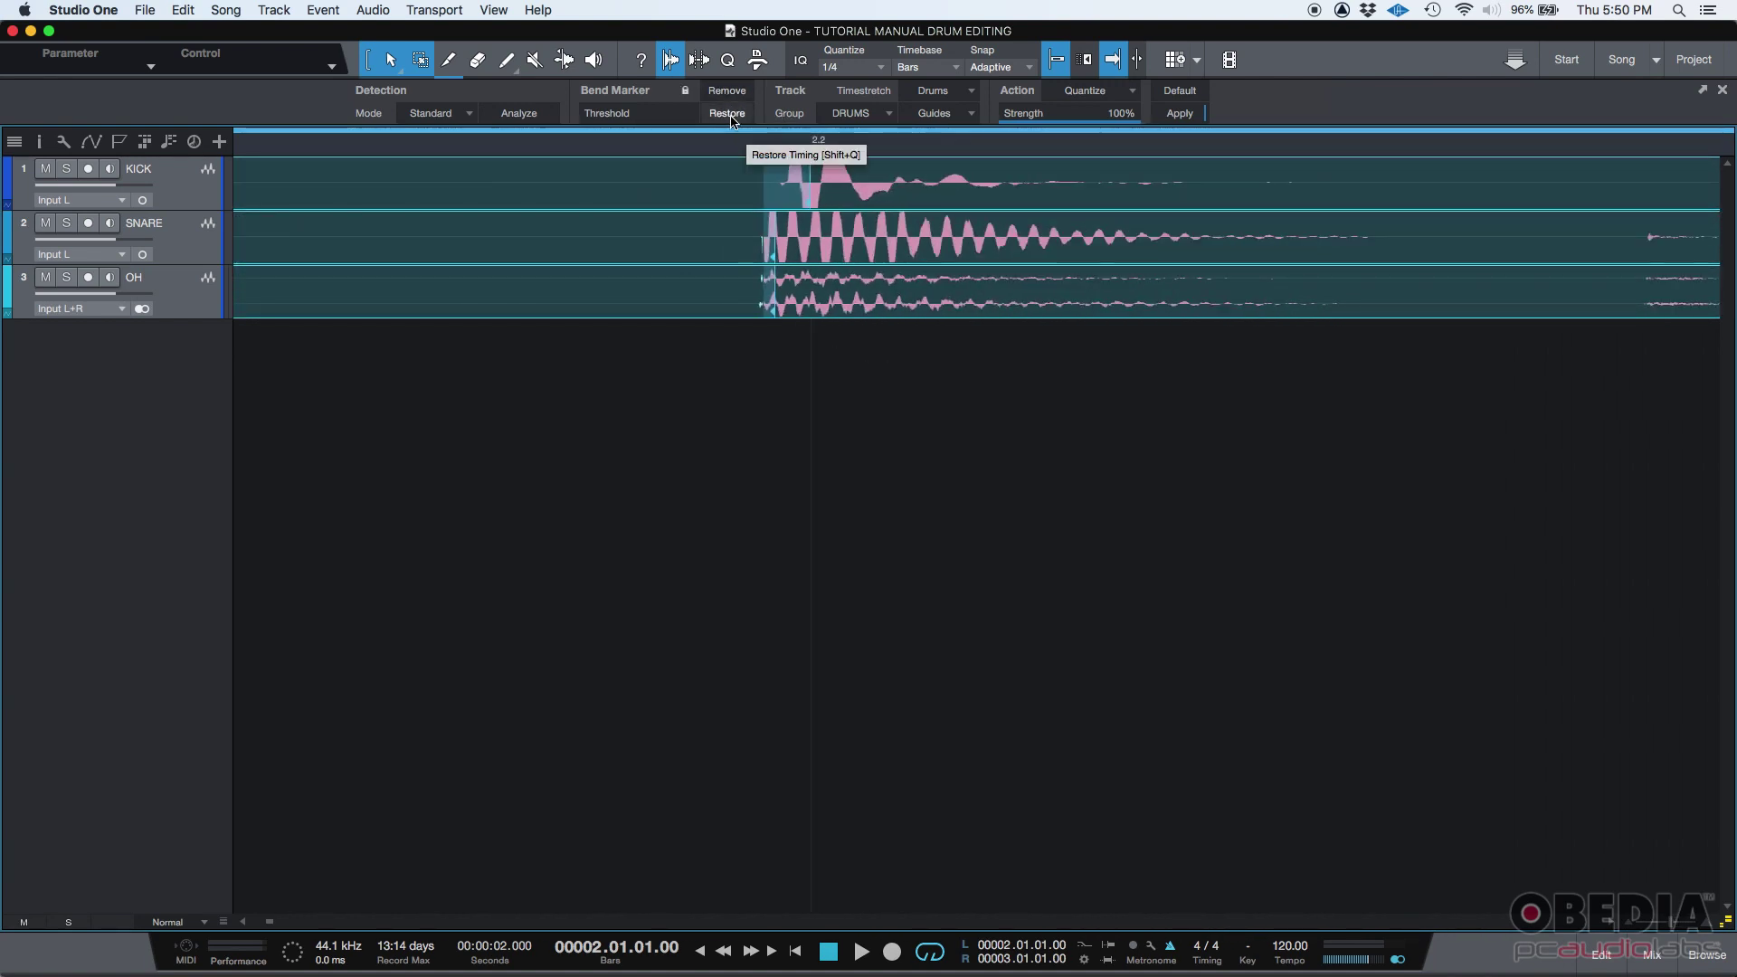
# - Select all three drum events and restore their original timing
pyautogui.moveTo(749, 156); pyautogui.dragTo(839, 192)
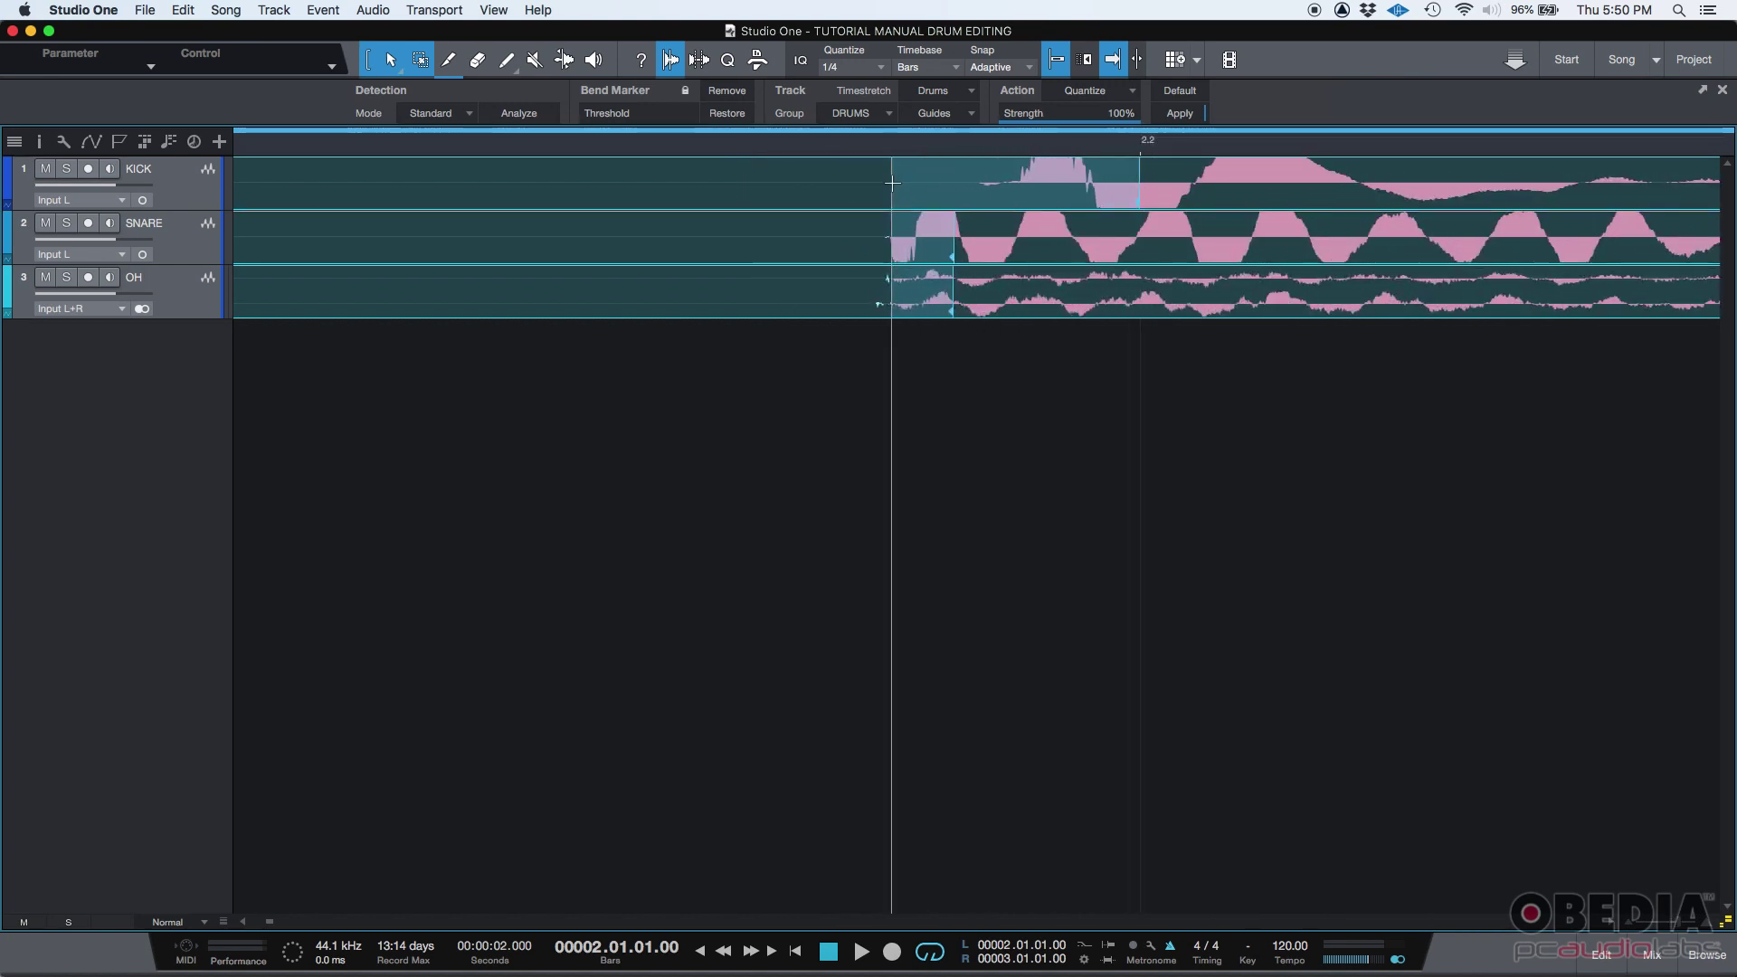
pyautogui.moveTo(892, 183); pyautogui.dragTo(1018, 180)
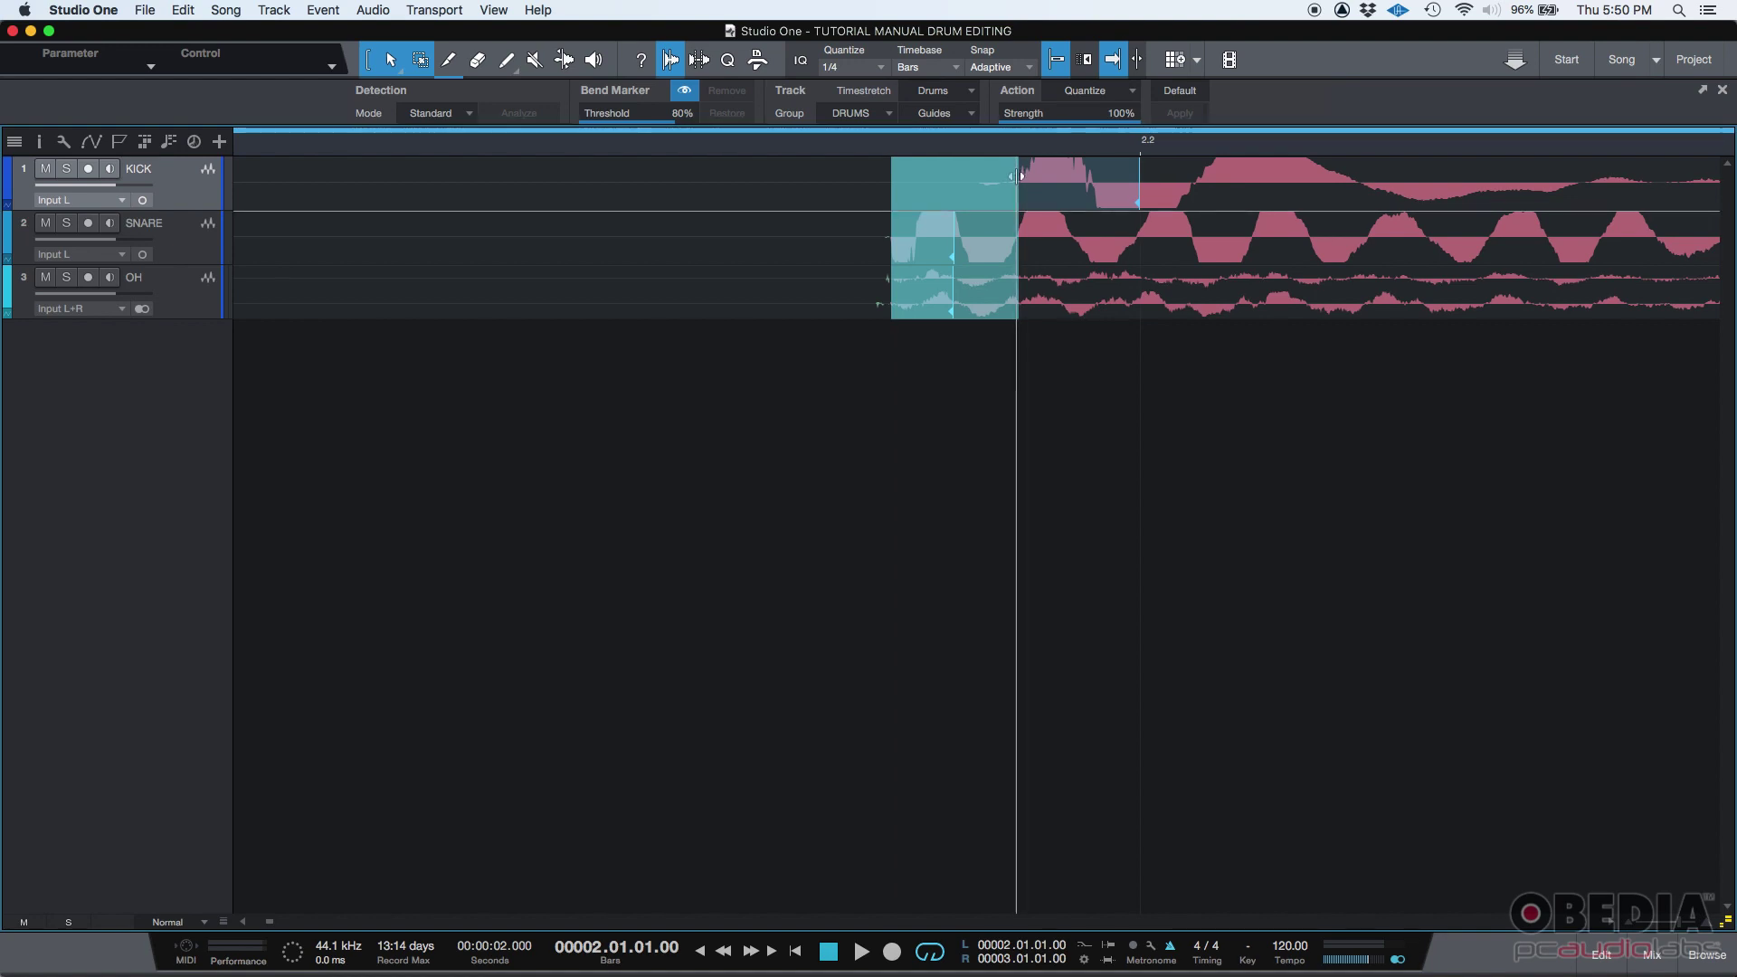
pyautogui.click(812, 180)
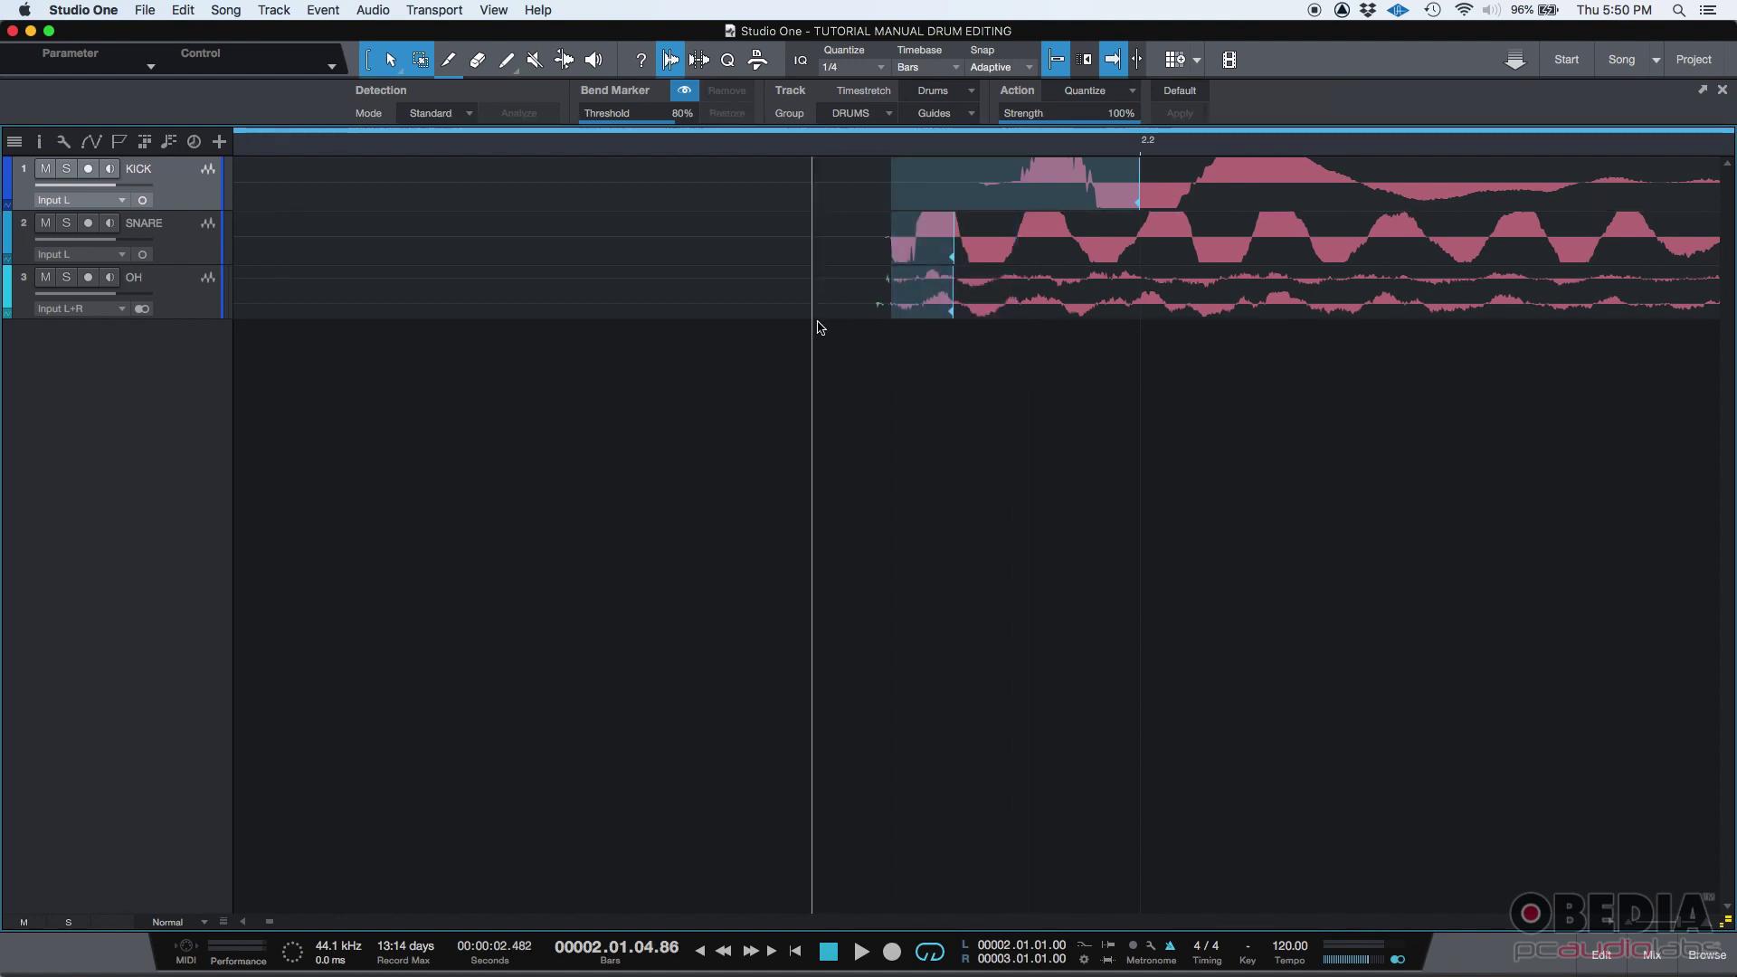
pyautogui.press('super+a')
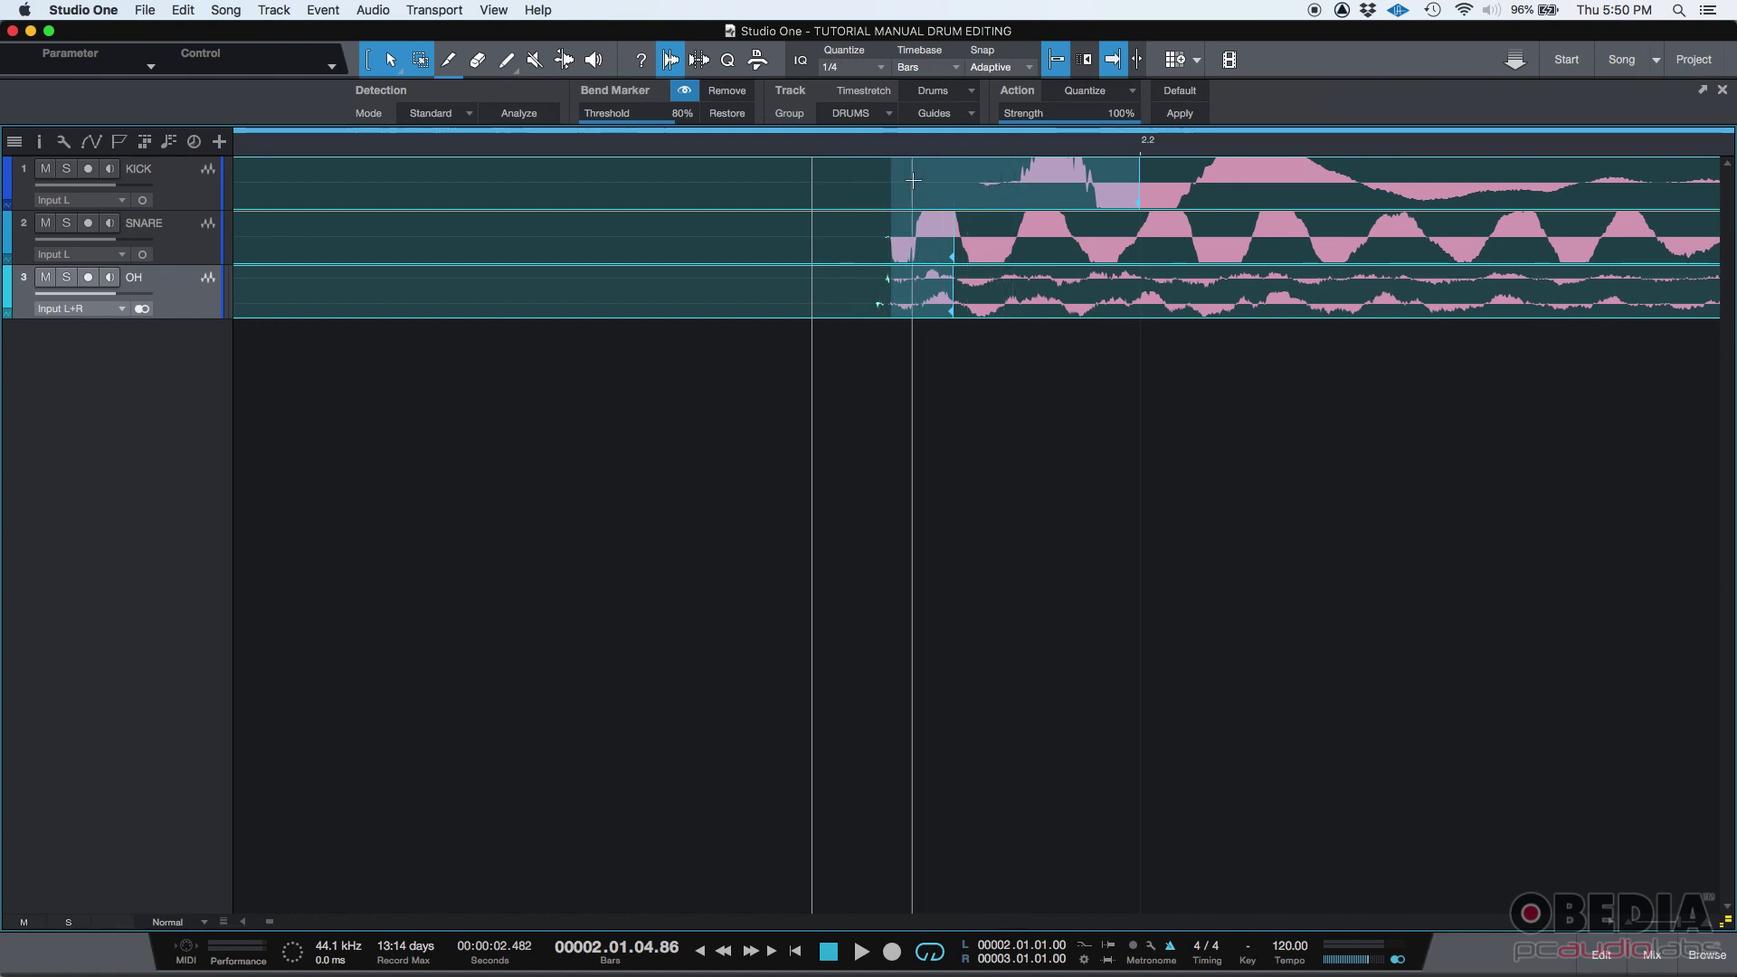
pyautogui.click(727, 114)
# - Re-quantize the grouped drum hits to the 1/4 grid with Q and zoom to check
pyautogui.moveTo(1416, 147)
pyautogui.mouseDown()
pyautogui.moveTo(1331, 166)
pyautogui.moveTo(1307, 136)
pyautogui.moveTo(1485, 155)
pyautogui.moveTo(1470, 165)
pyautogui.mouseUp()
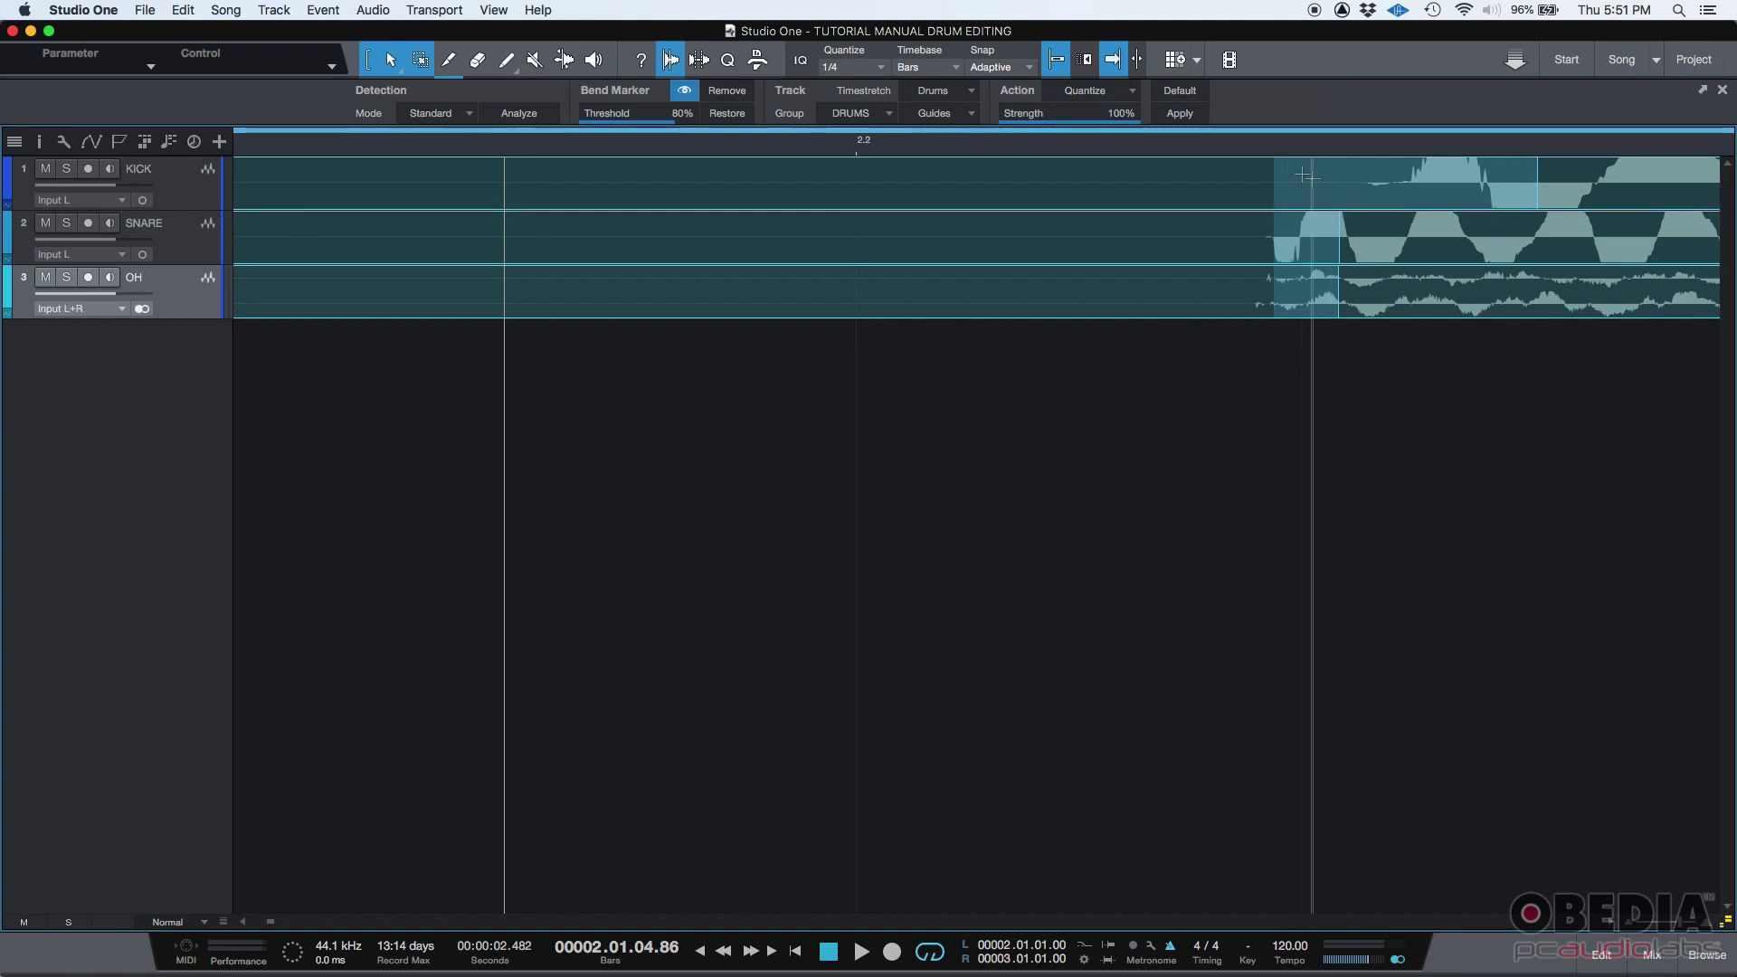
pyautogui.moveTo(1114, 150); pyautogui.dragTo(1152, 76)
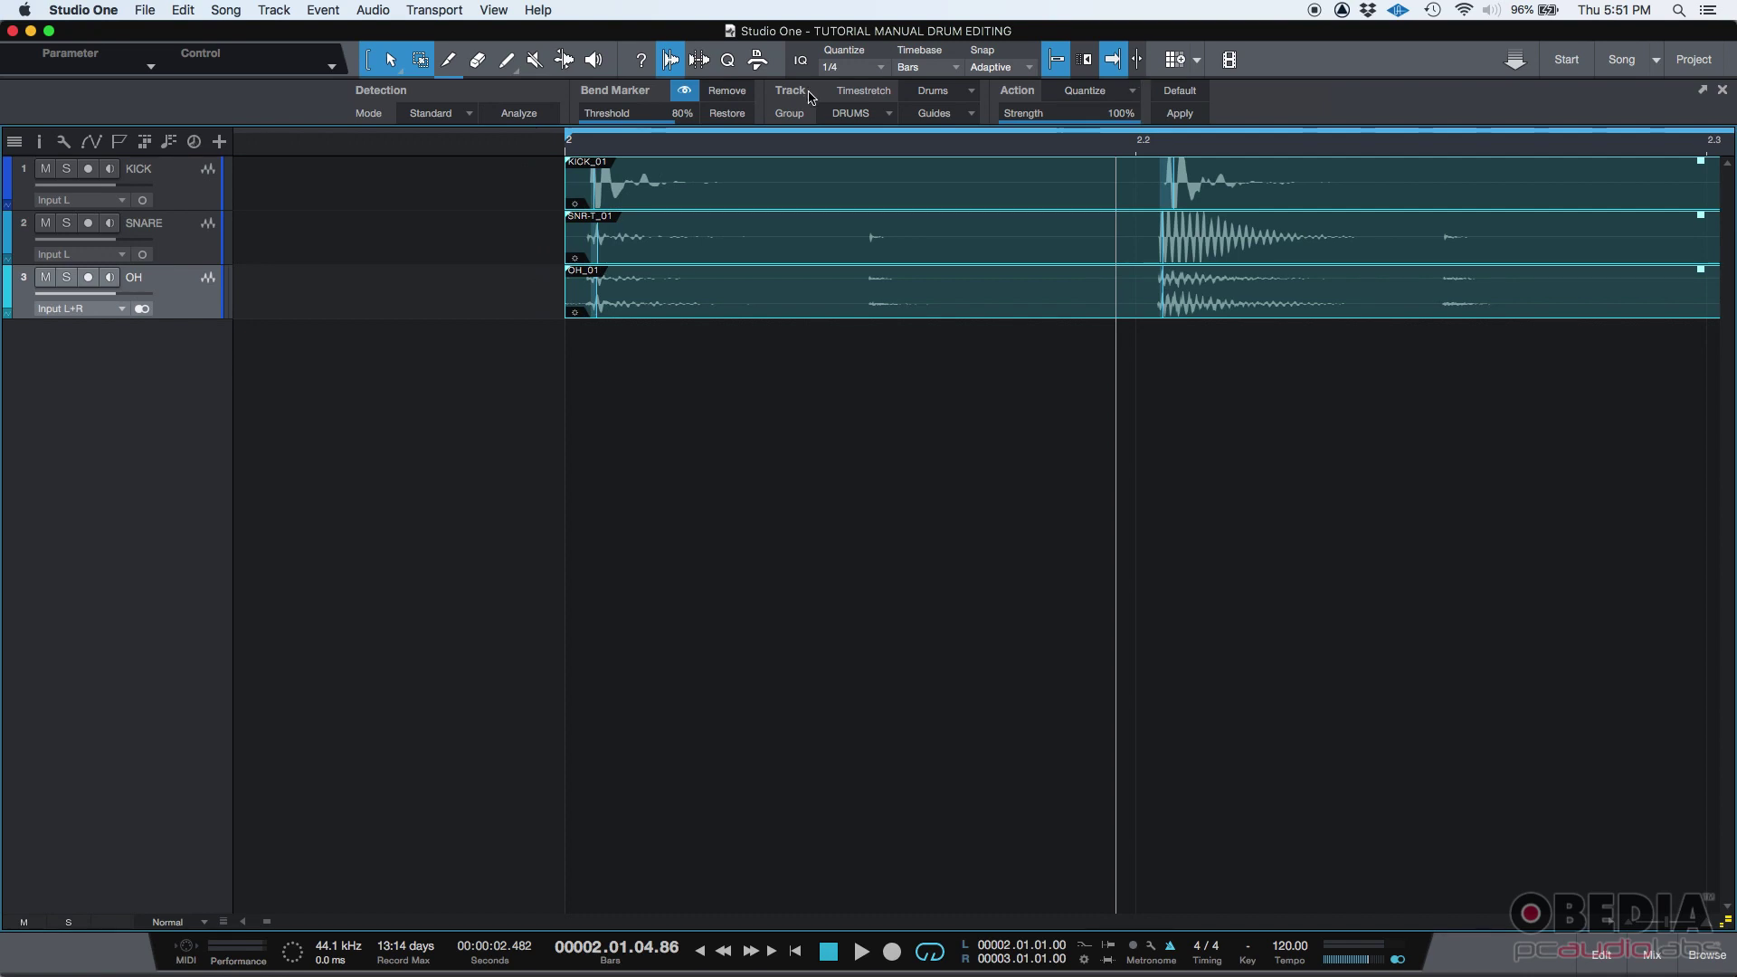
pyautogui.press('q')
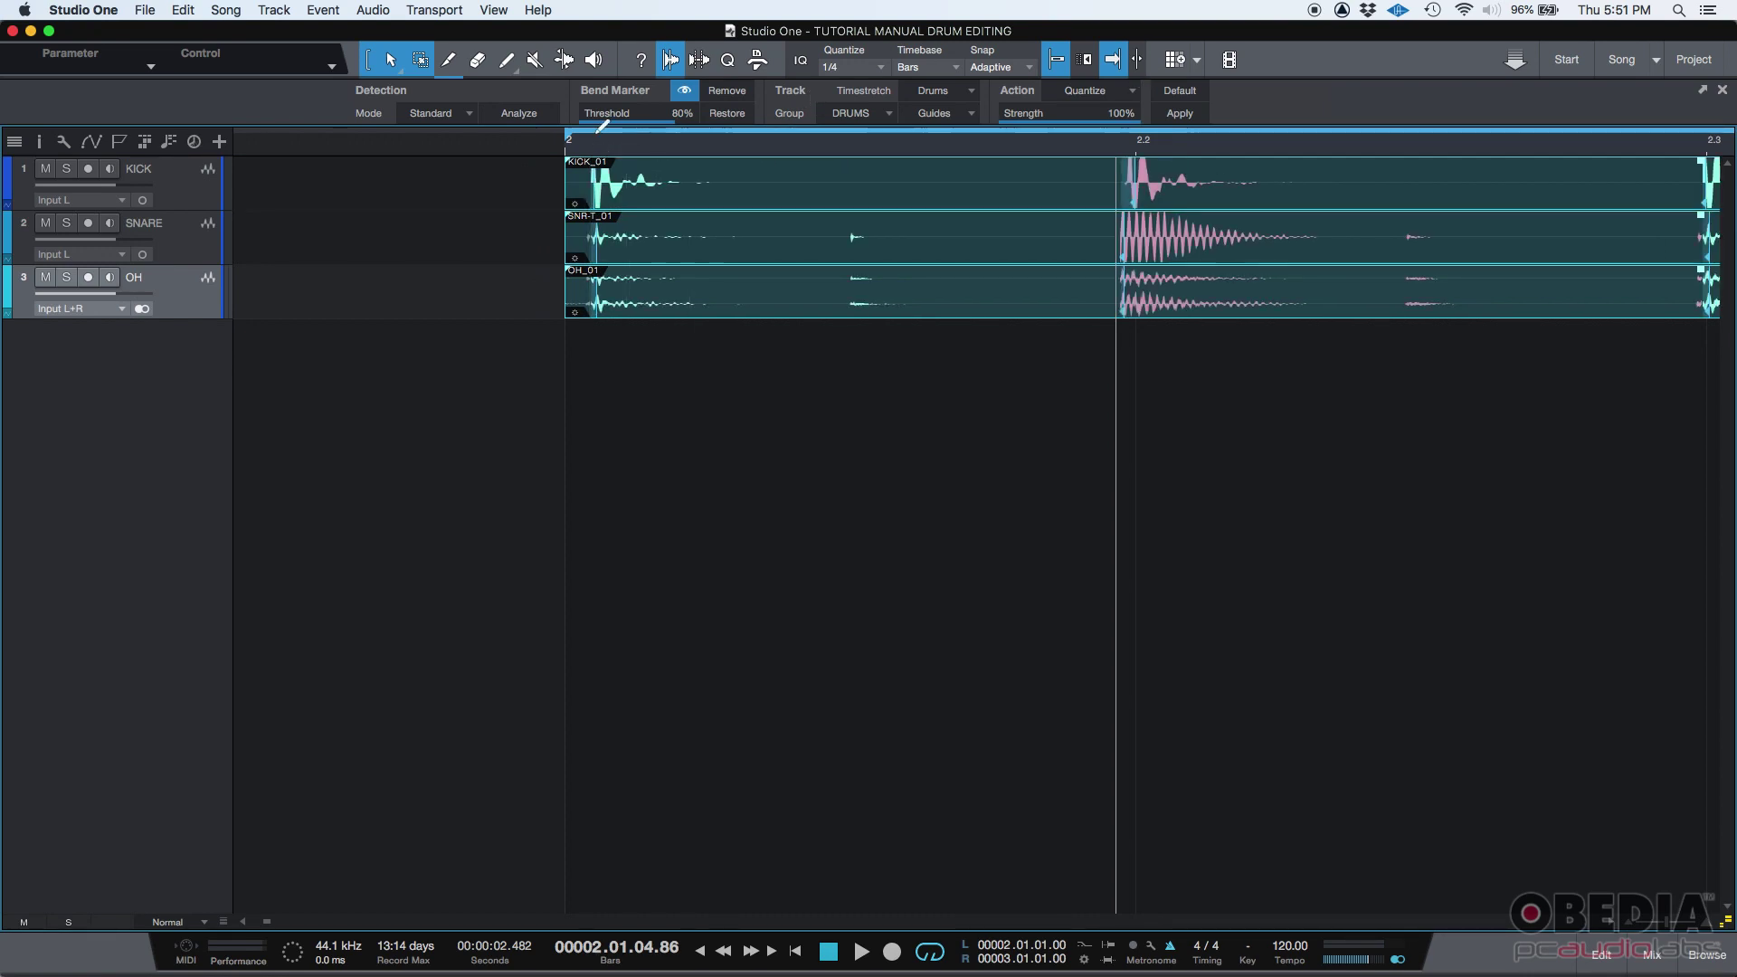
pyautogui.press('w')
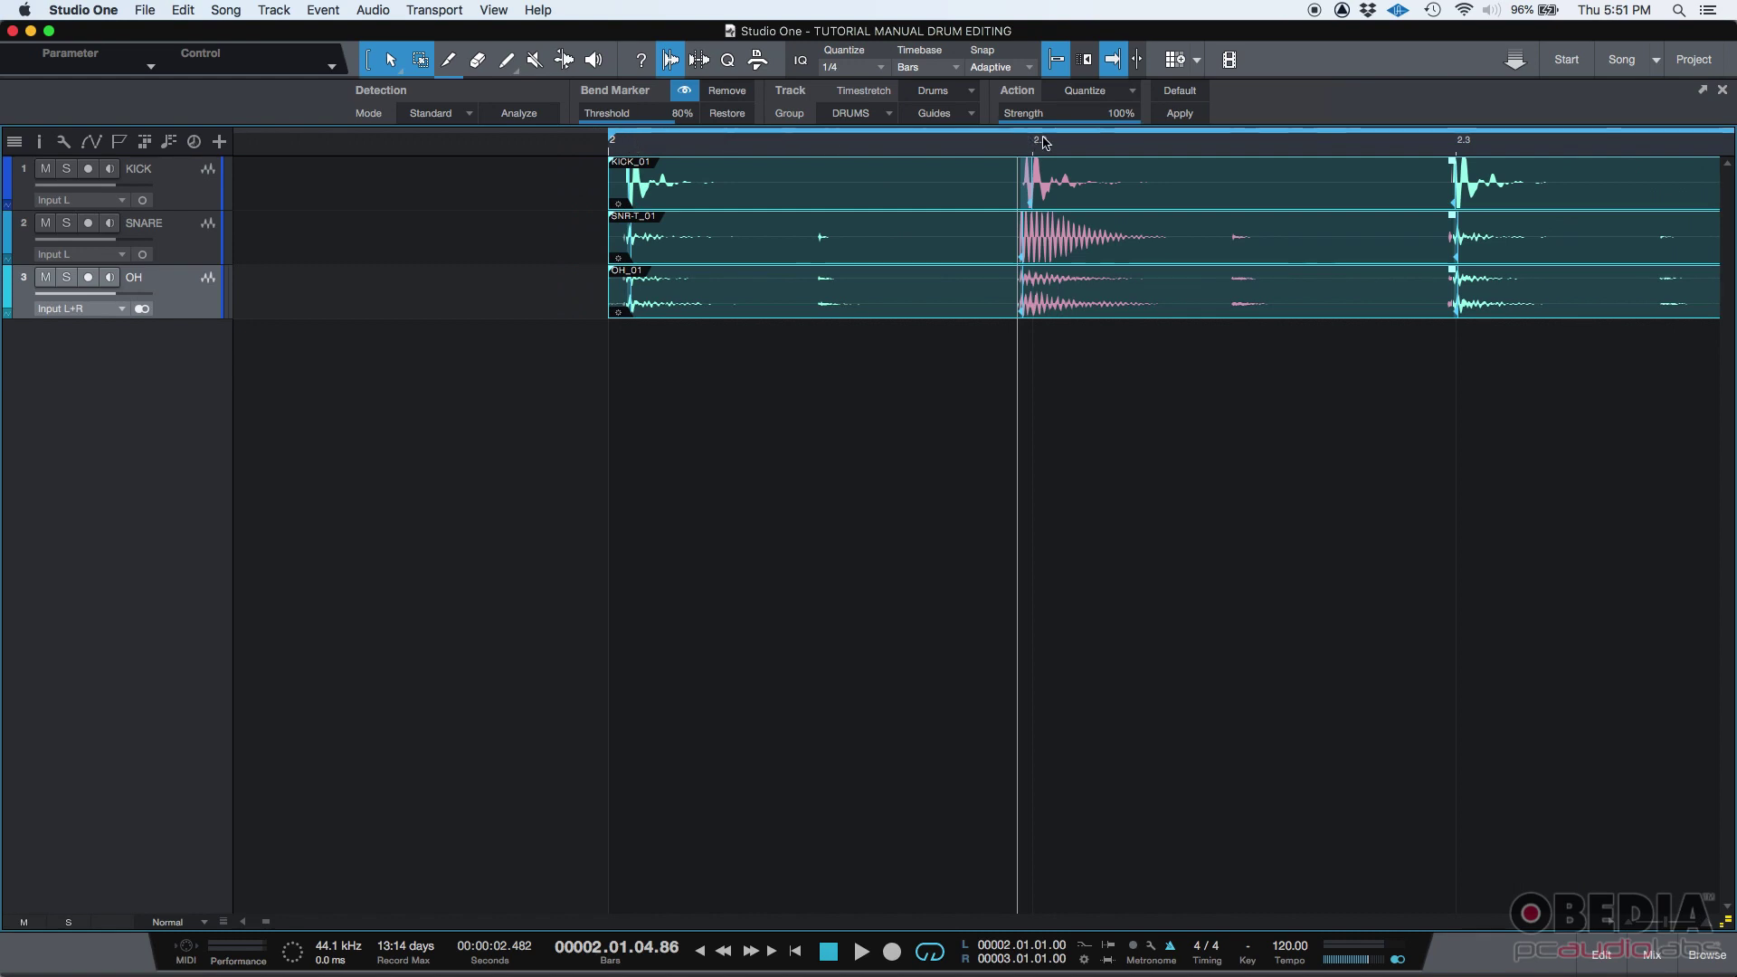
pyautogui.press('e')
pyautogui.press('w')
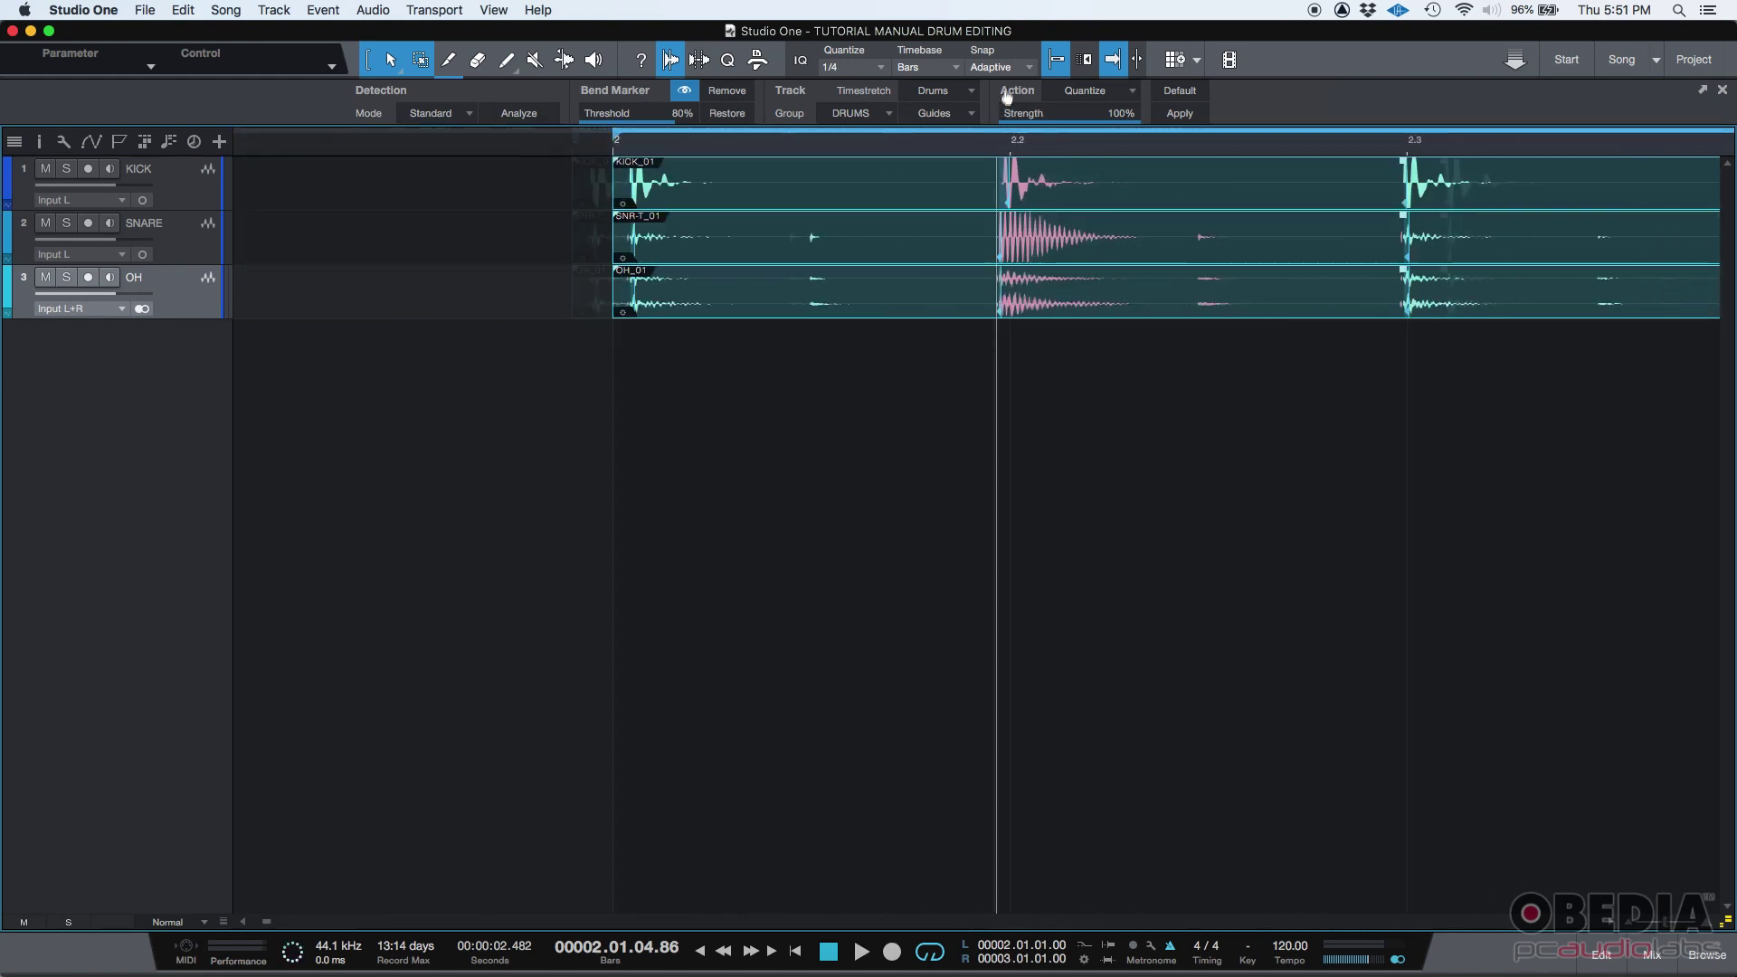
pyautogui.press('w')
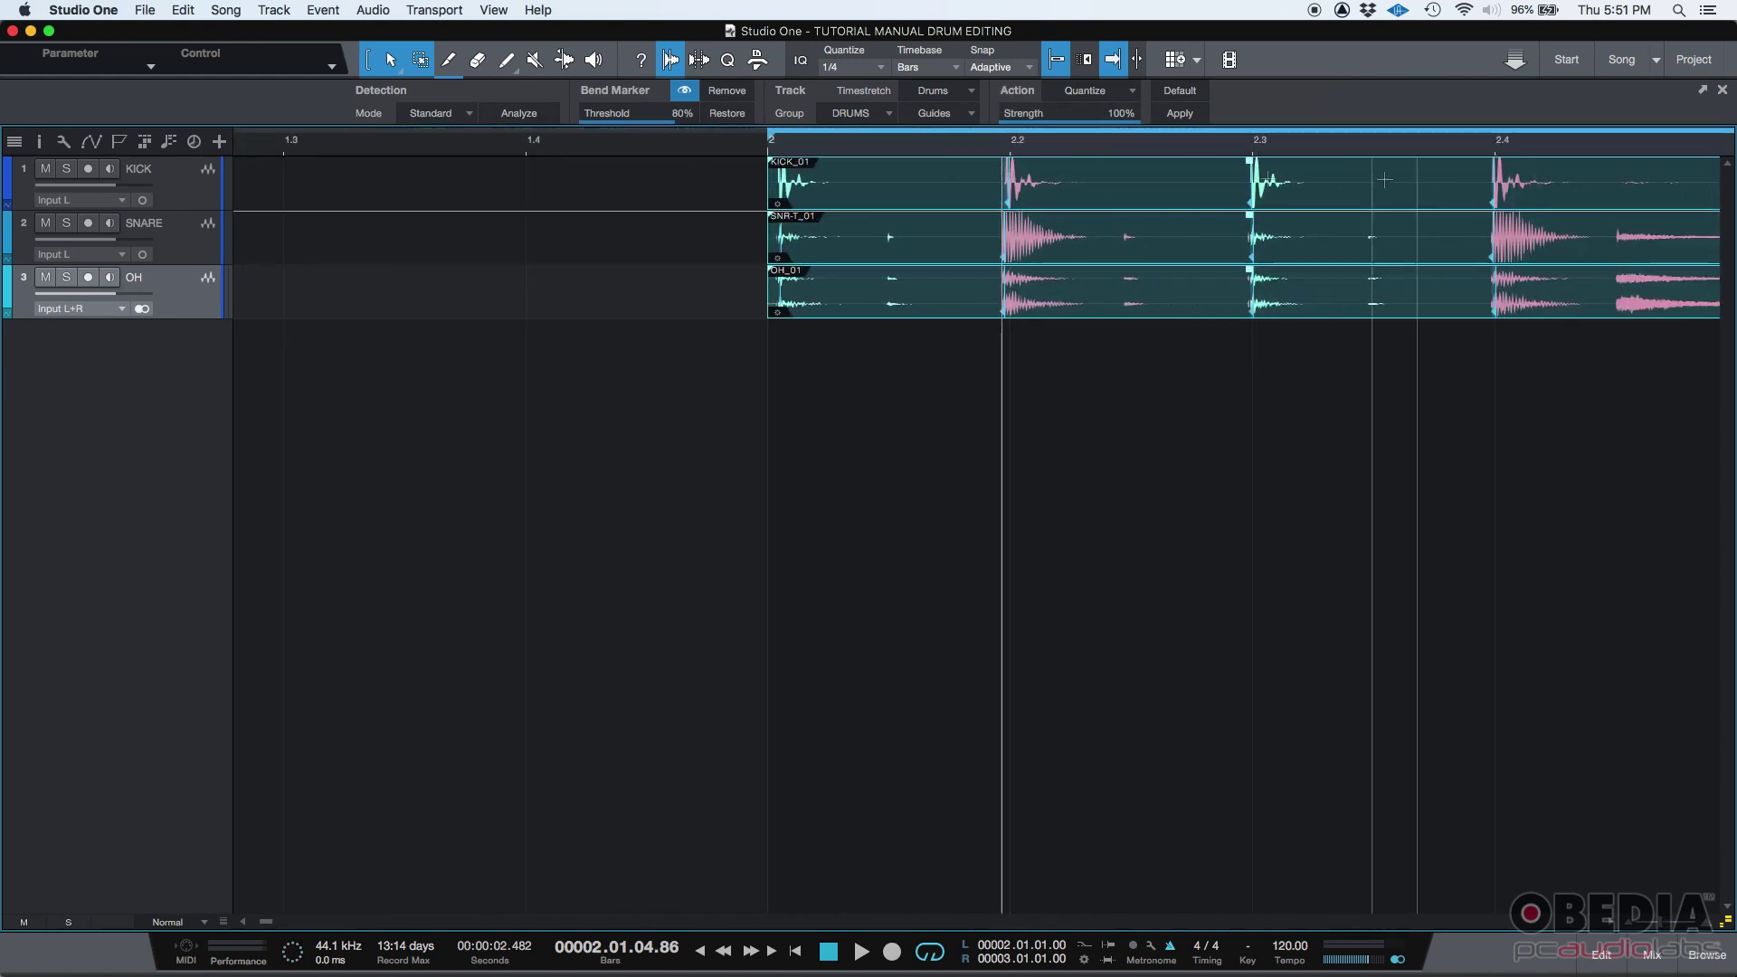
pyautogui.press('e')
pyautogui.press('e')
pyautogui.press('e')
pyautogui.press('e')
pyautogui.press('e')
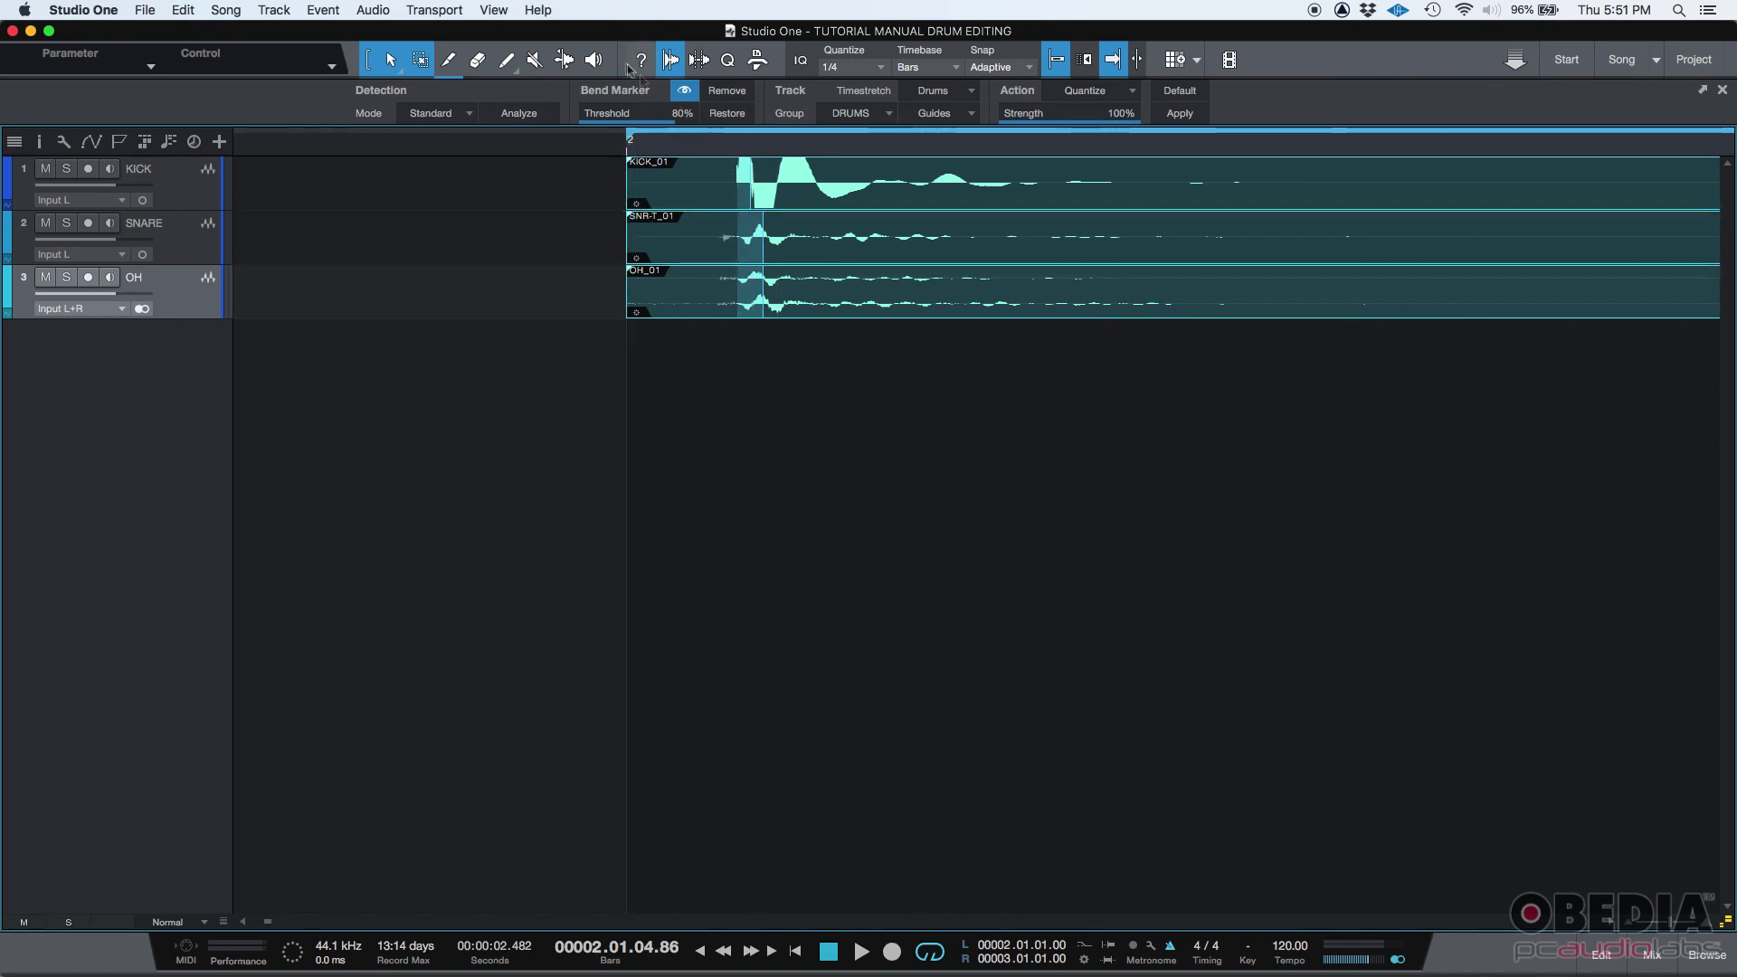
# - Bend the first grouped kick hit onto the start of bar 2
pyautogui.click(563, 60)
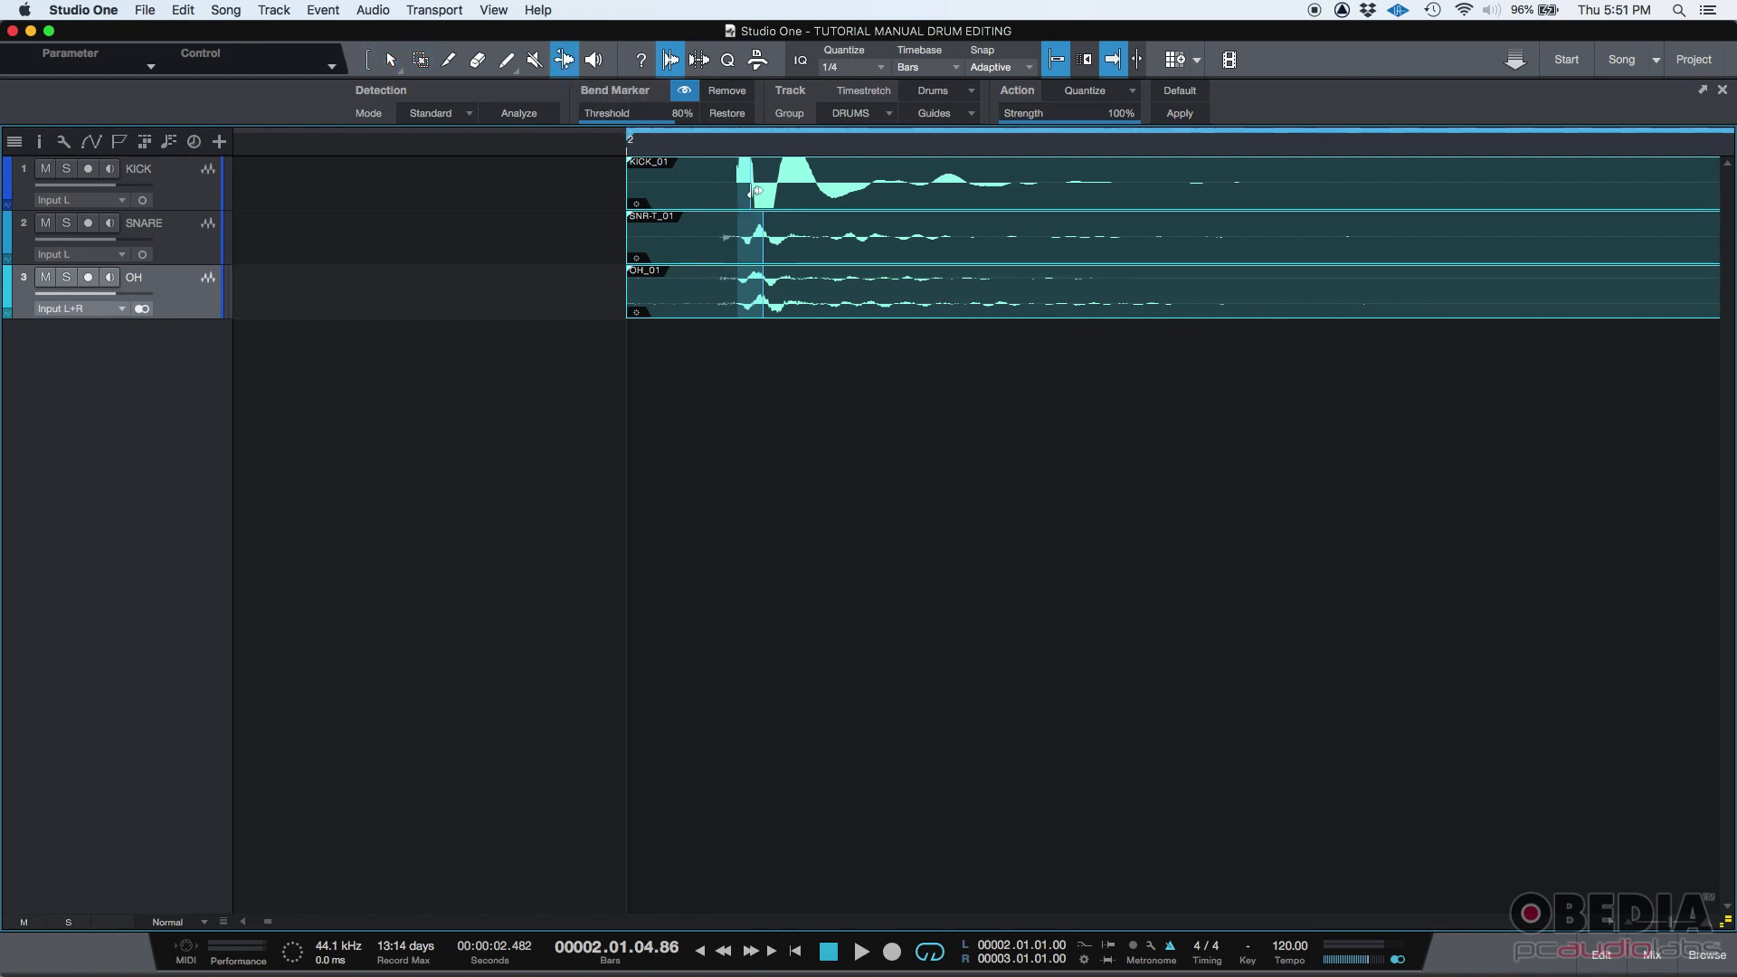
pyautogui.moveTo(757, 191); pyautogui.dragTo(645, 183)
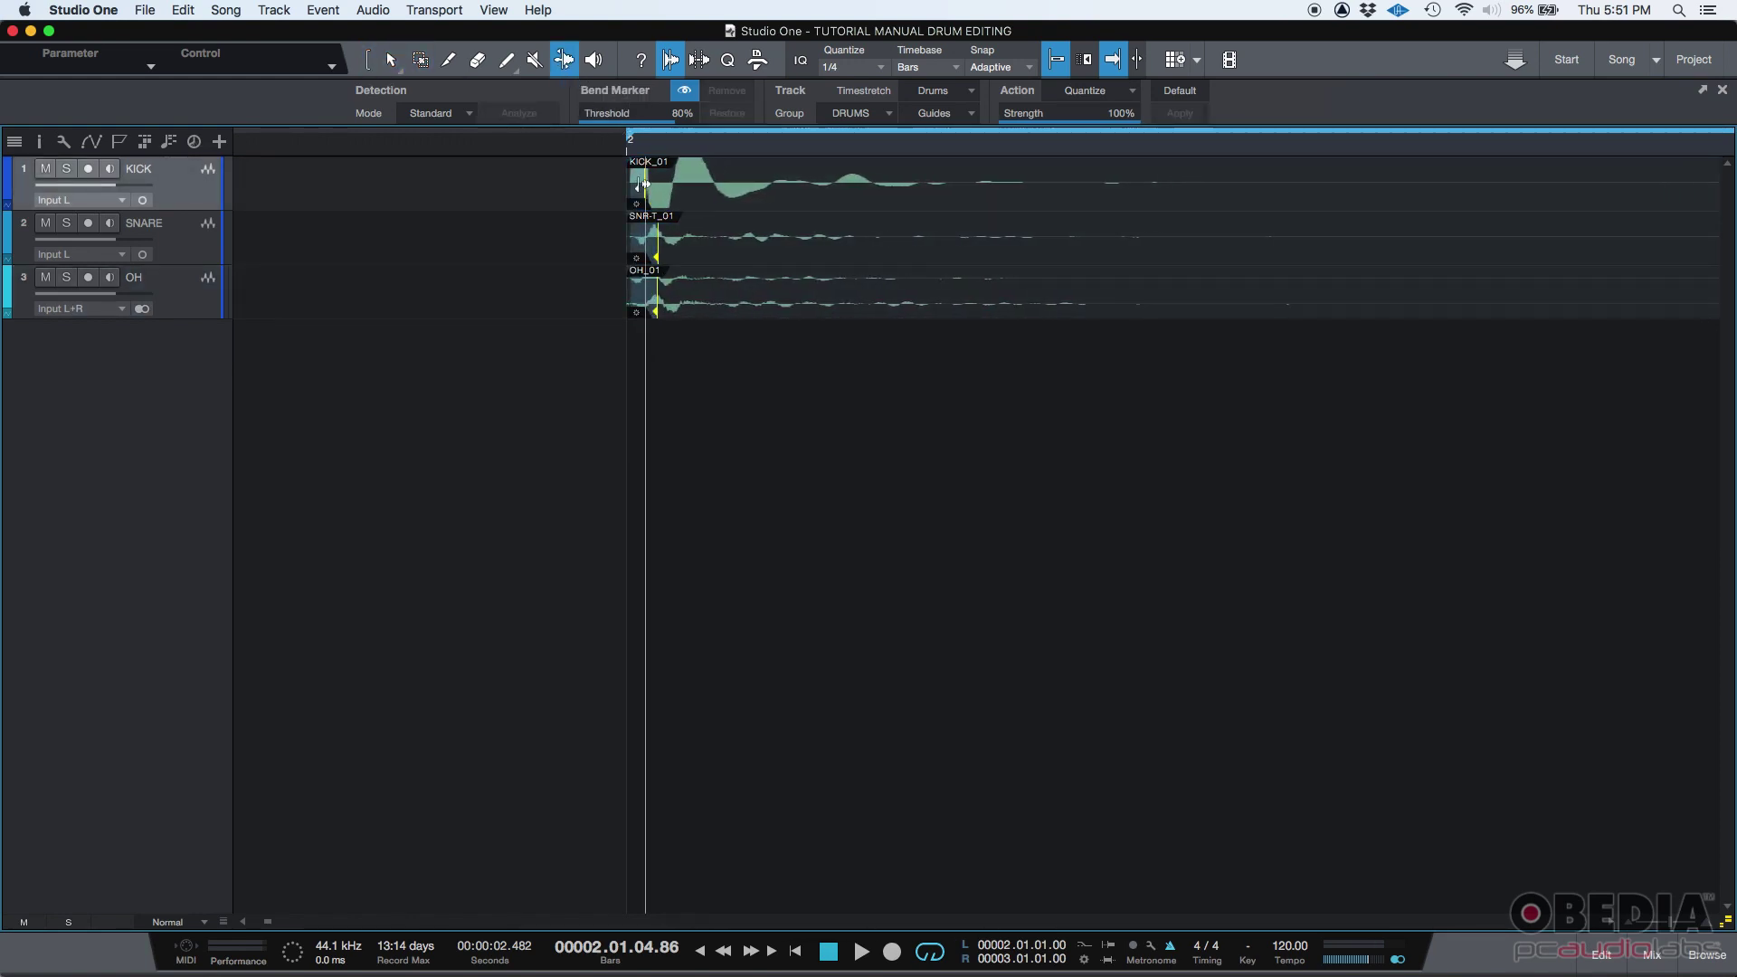
pyautogui.scroll(-5, 864, 155)
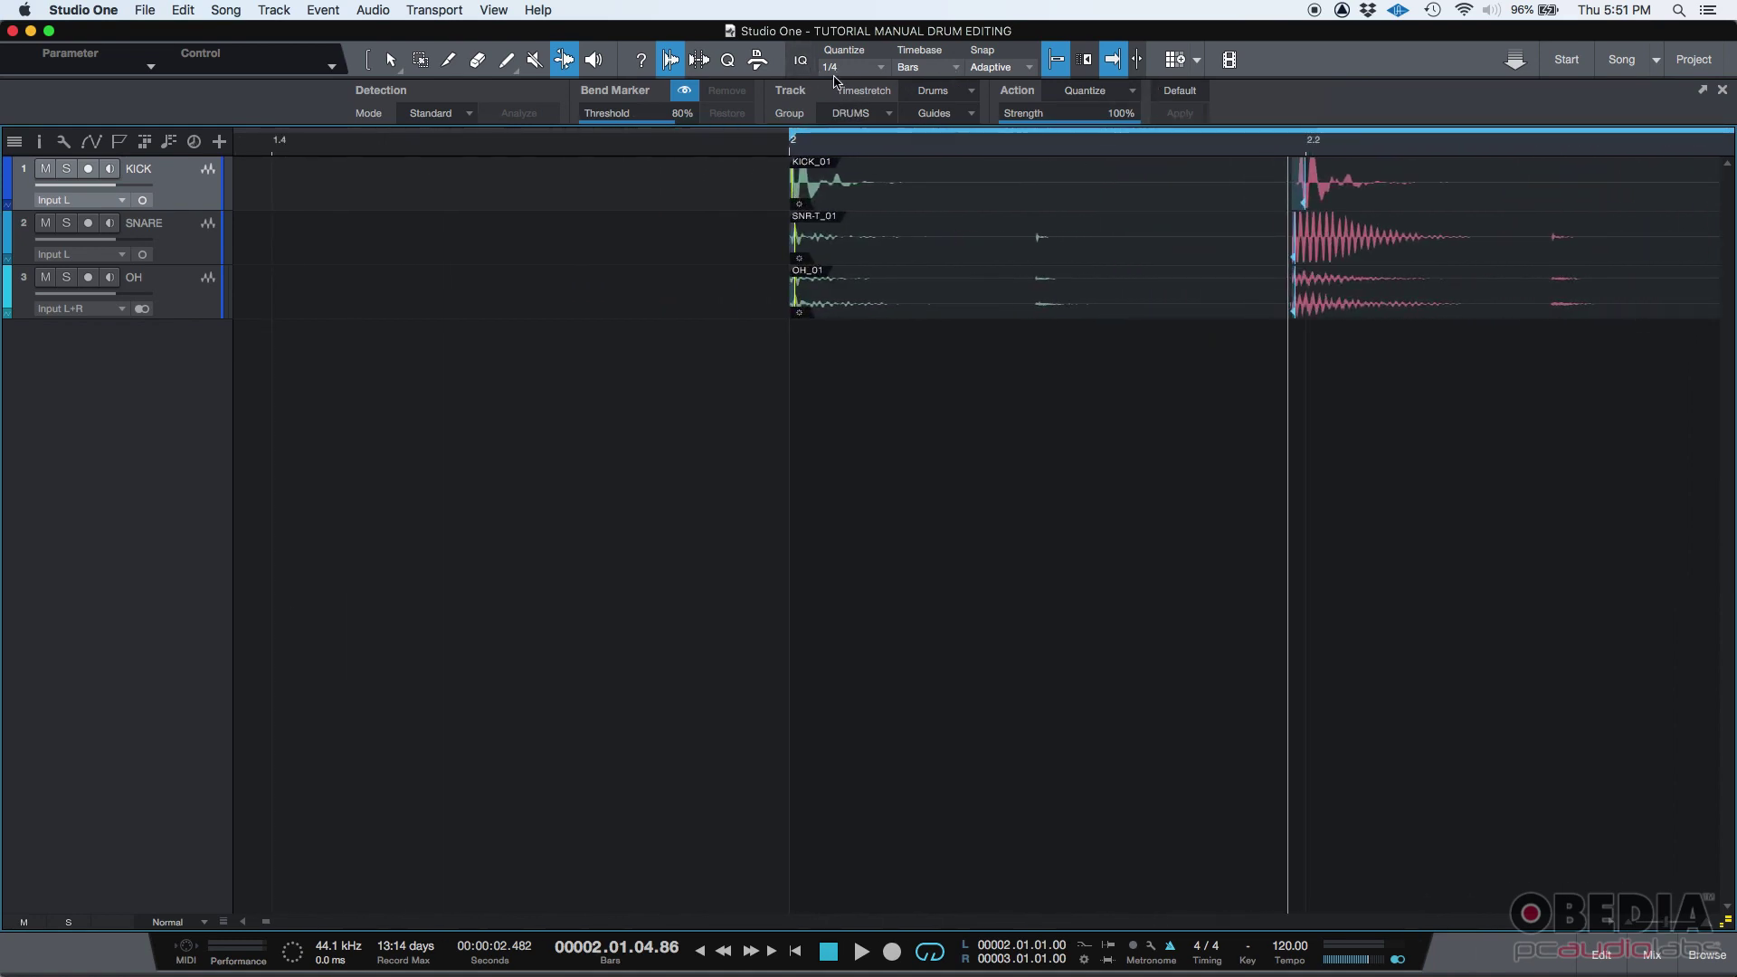
# - Set the quantize grid to straight 1/8 notes and add a bend marker on a snare hit
pyautogui.click(860, 68)
pyautogui.click(863, 69)
pyautogui.click(877, 69)
pyautogui.click(892, 132)
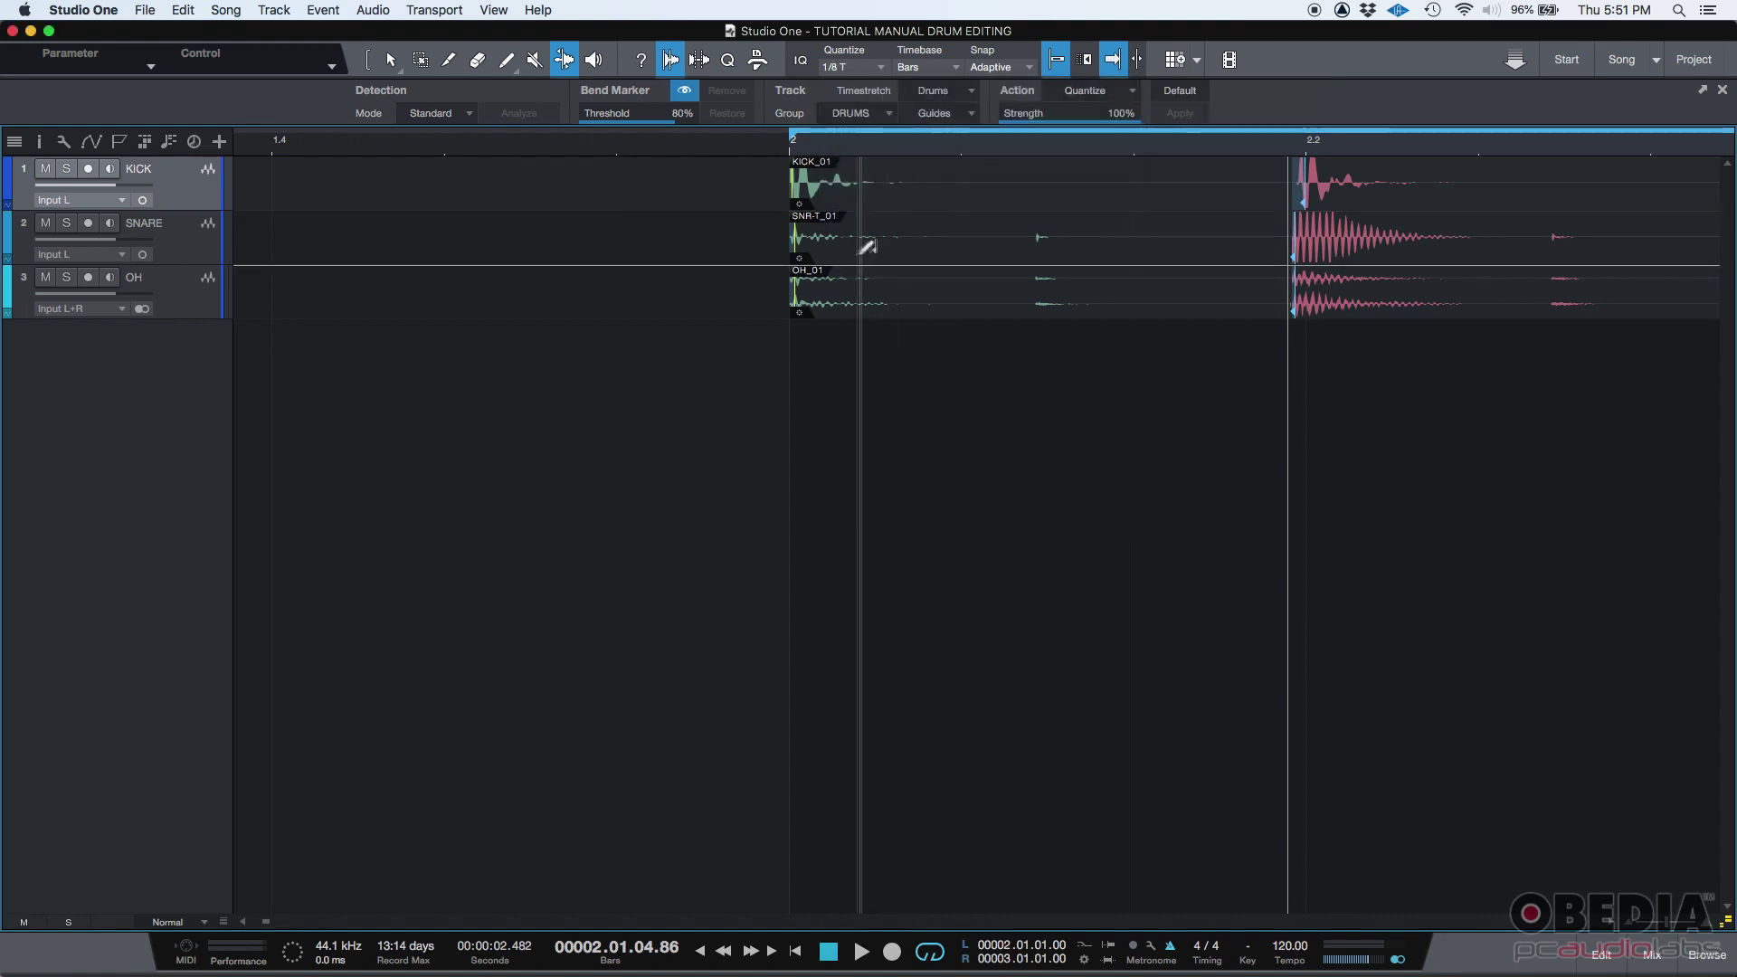
pyautogui.moveTo(1027, 160)
pyautogui.mouseDown()
pyautogui.moveTo(1027, 181)
pyautogui.moveTo(1023, 131)
pyautogui.mouseUp()
pyautogui.click(878, 70)
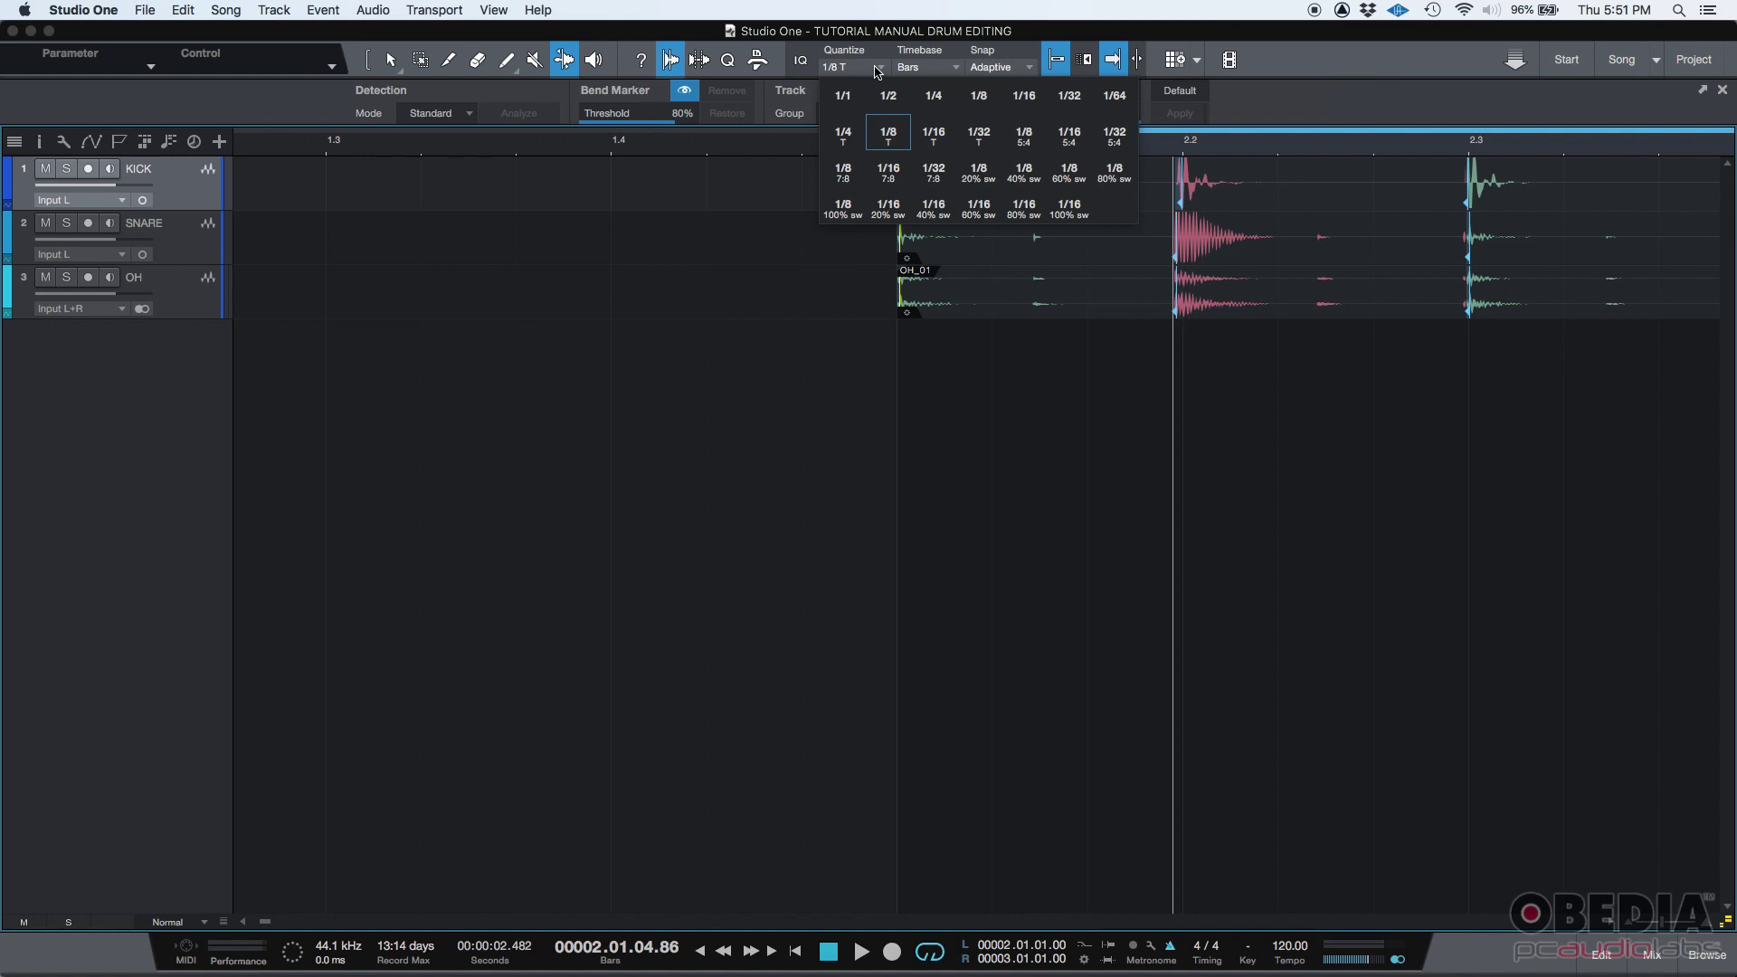
pyautogui.click(1027, 113)
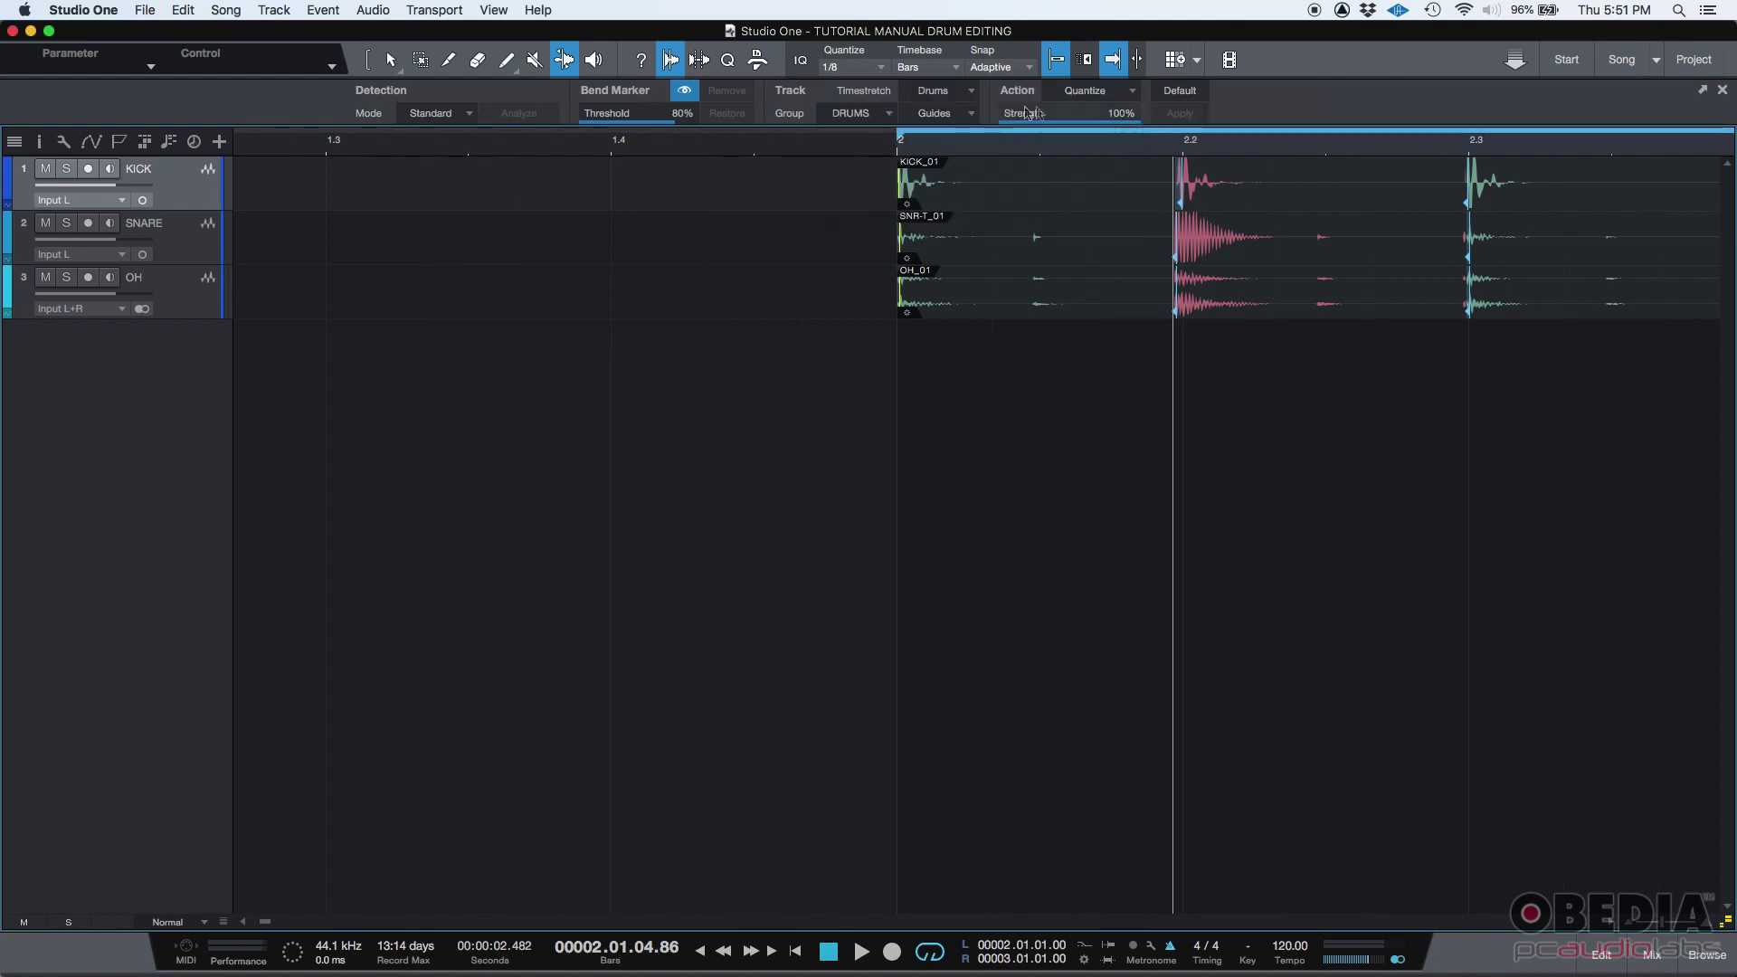
pyautogui.click(1038, 238)
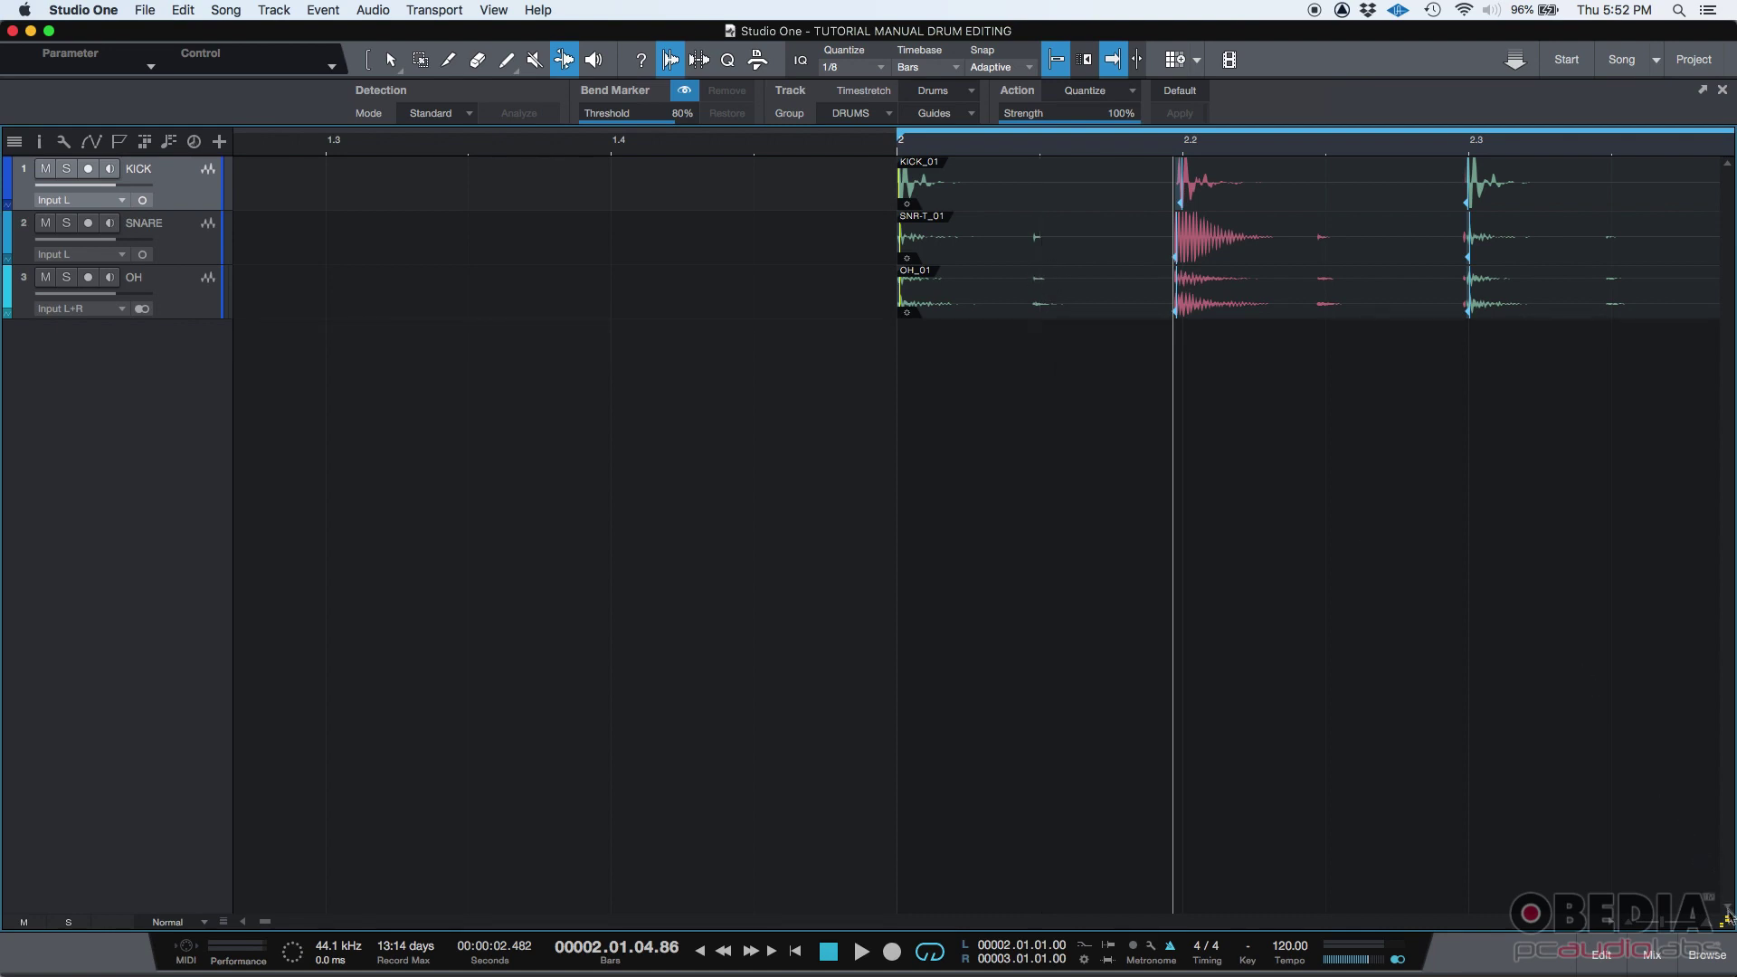
# - Bend the snare hit between bar 2 and 2.2 later onto the grid
pyautogui.moveTo(1723, 896); pyautogui.dragTo(1724, 853)
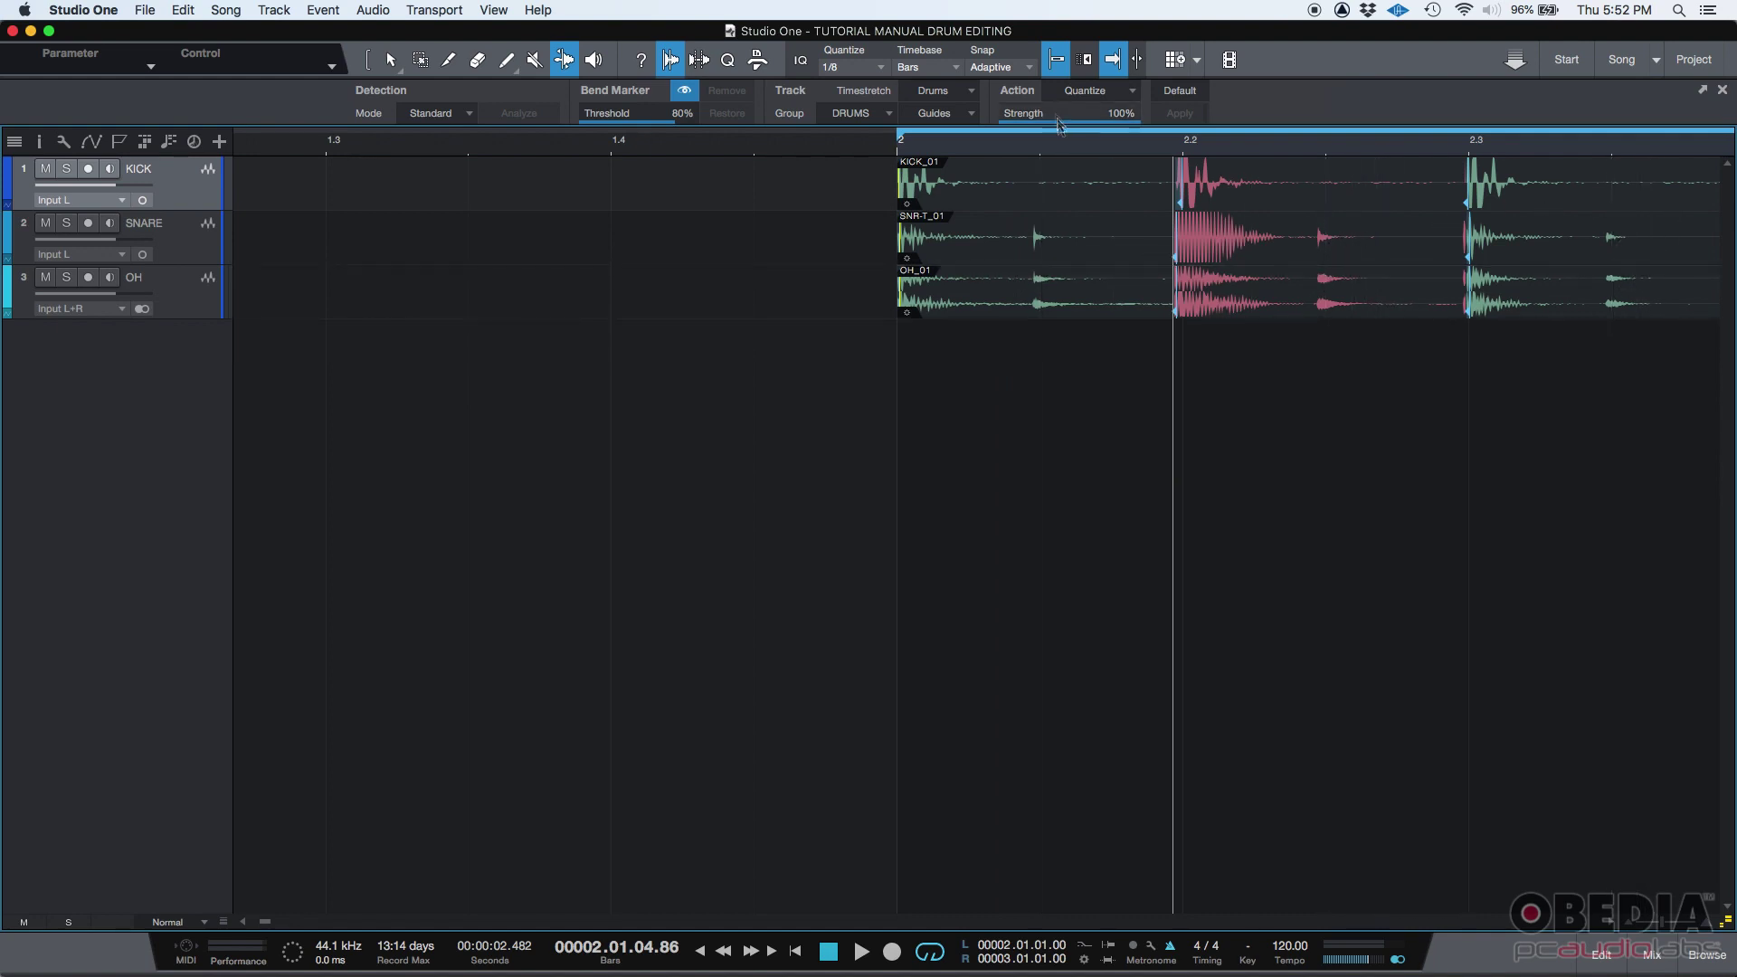
pyautogui.moveTo(1048, 158); pyautogui.dragTo(1028, 193)
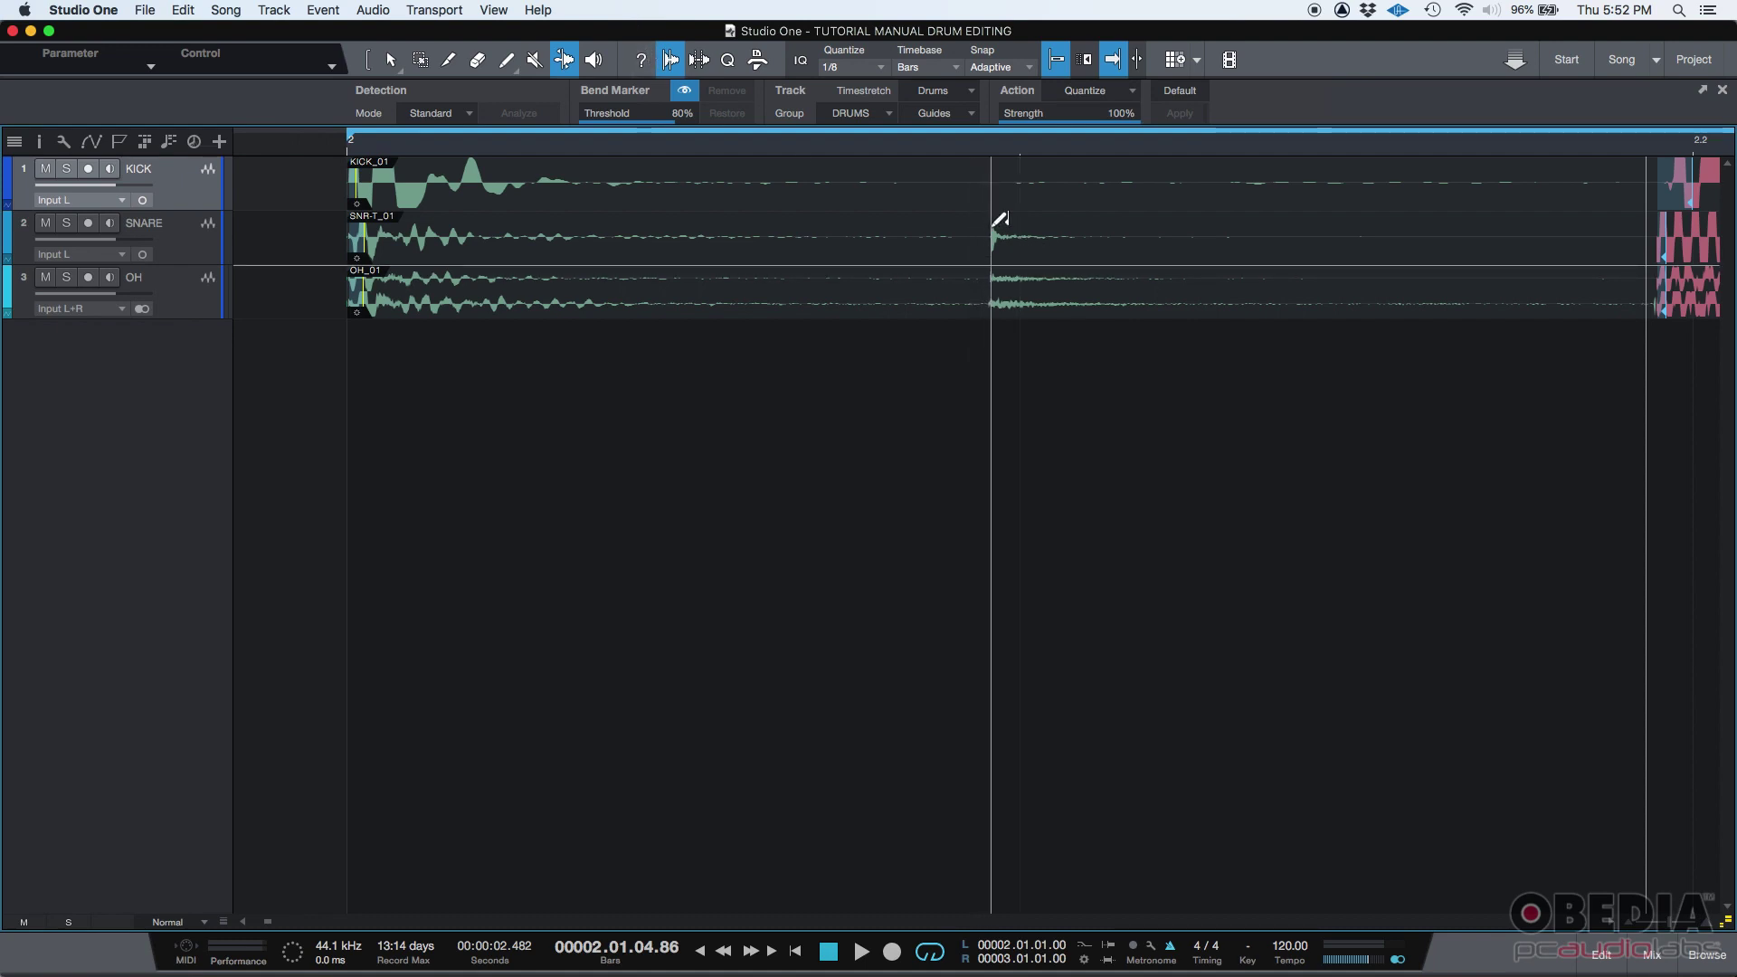
pyautogui.click(992, 225)
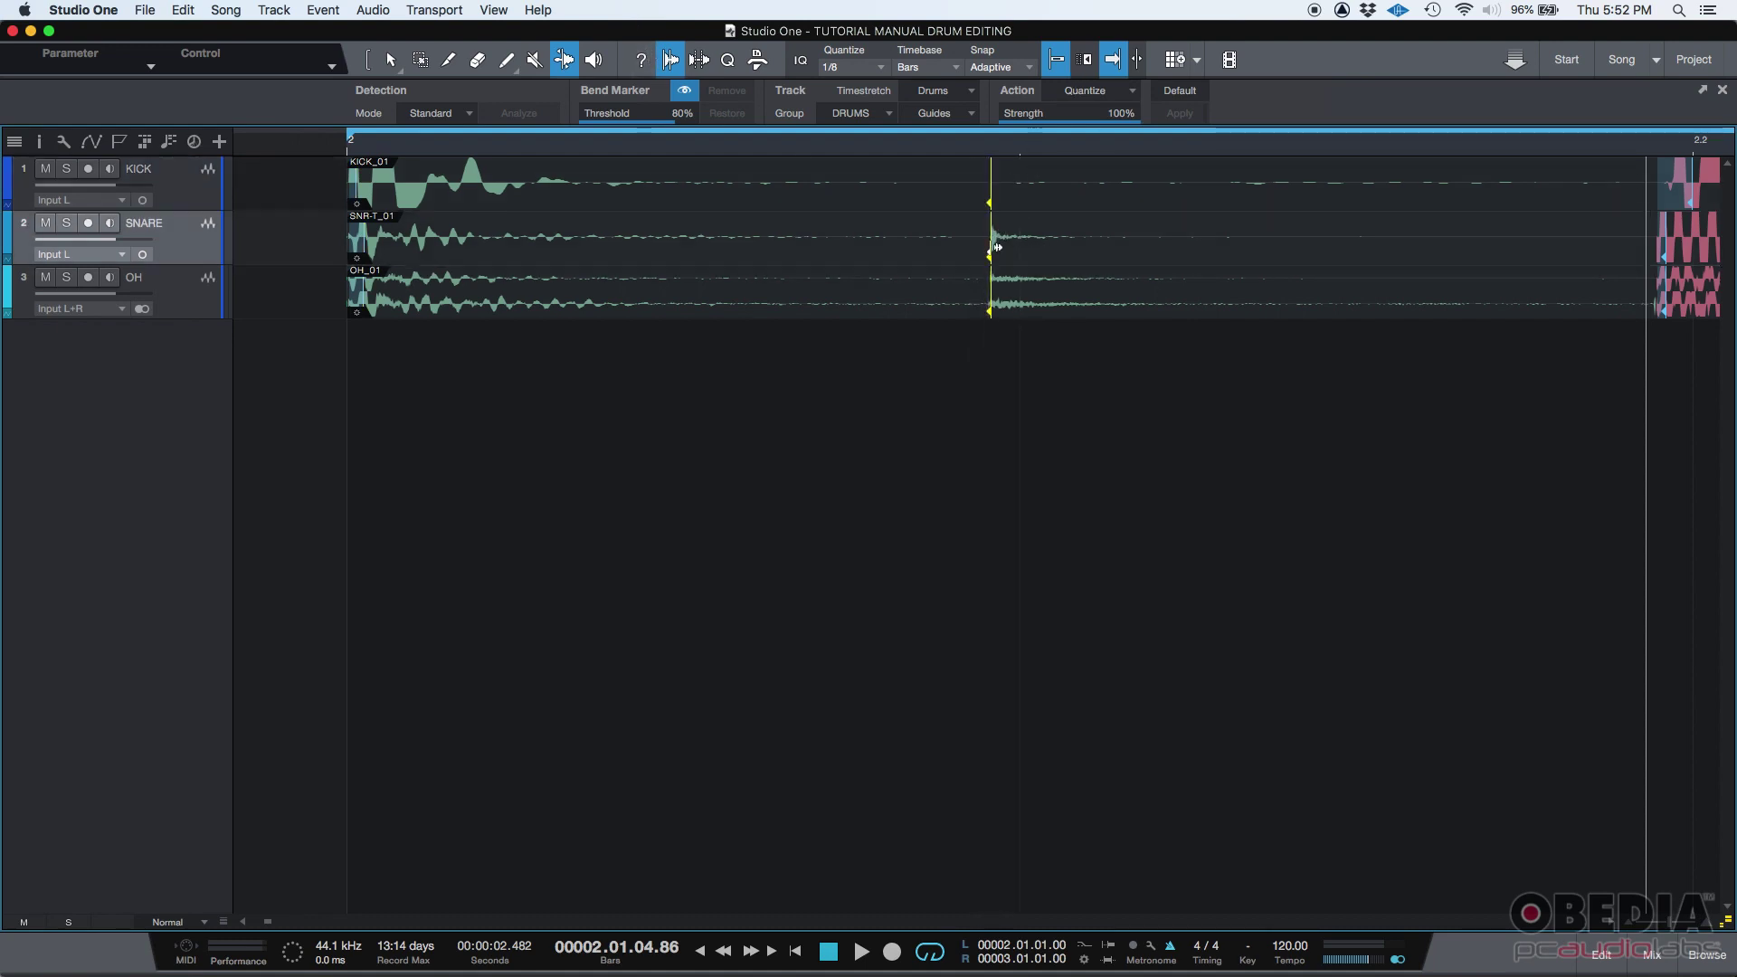
pyautogui.moveTo(997, 247); pyautogui.dragTo(1020, 248)
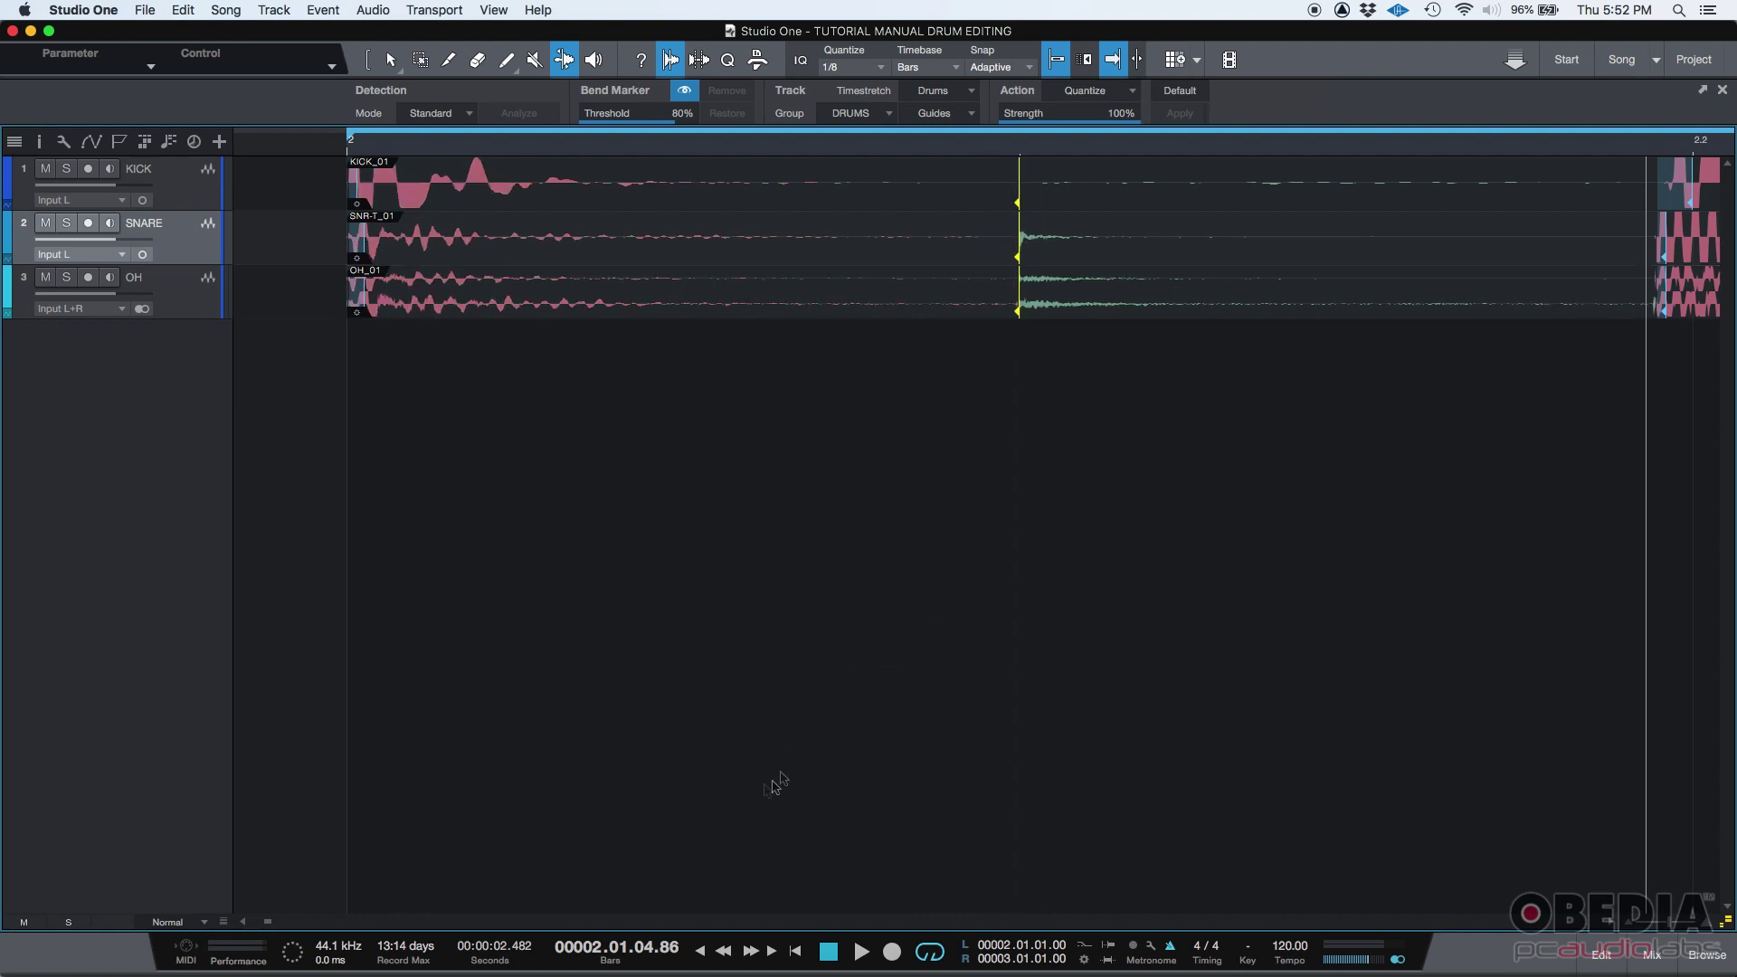
pyautogui.moveTo(1593, 153); pyautogui.dragTo(1365, 80)
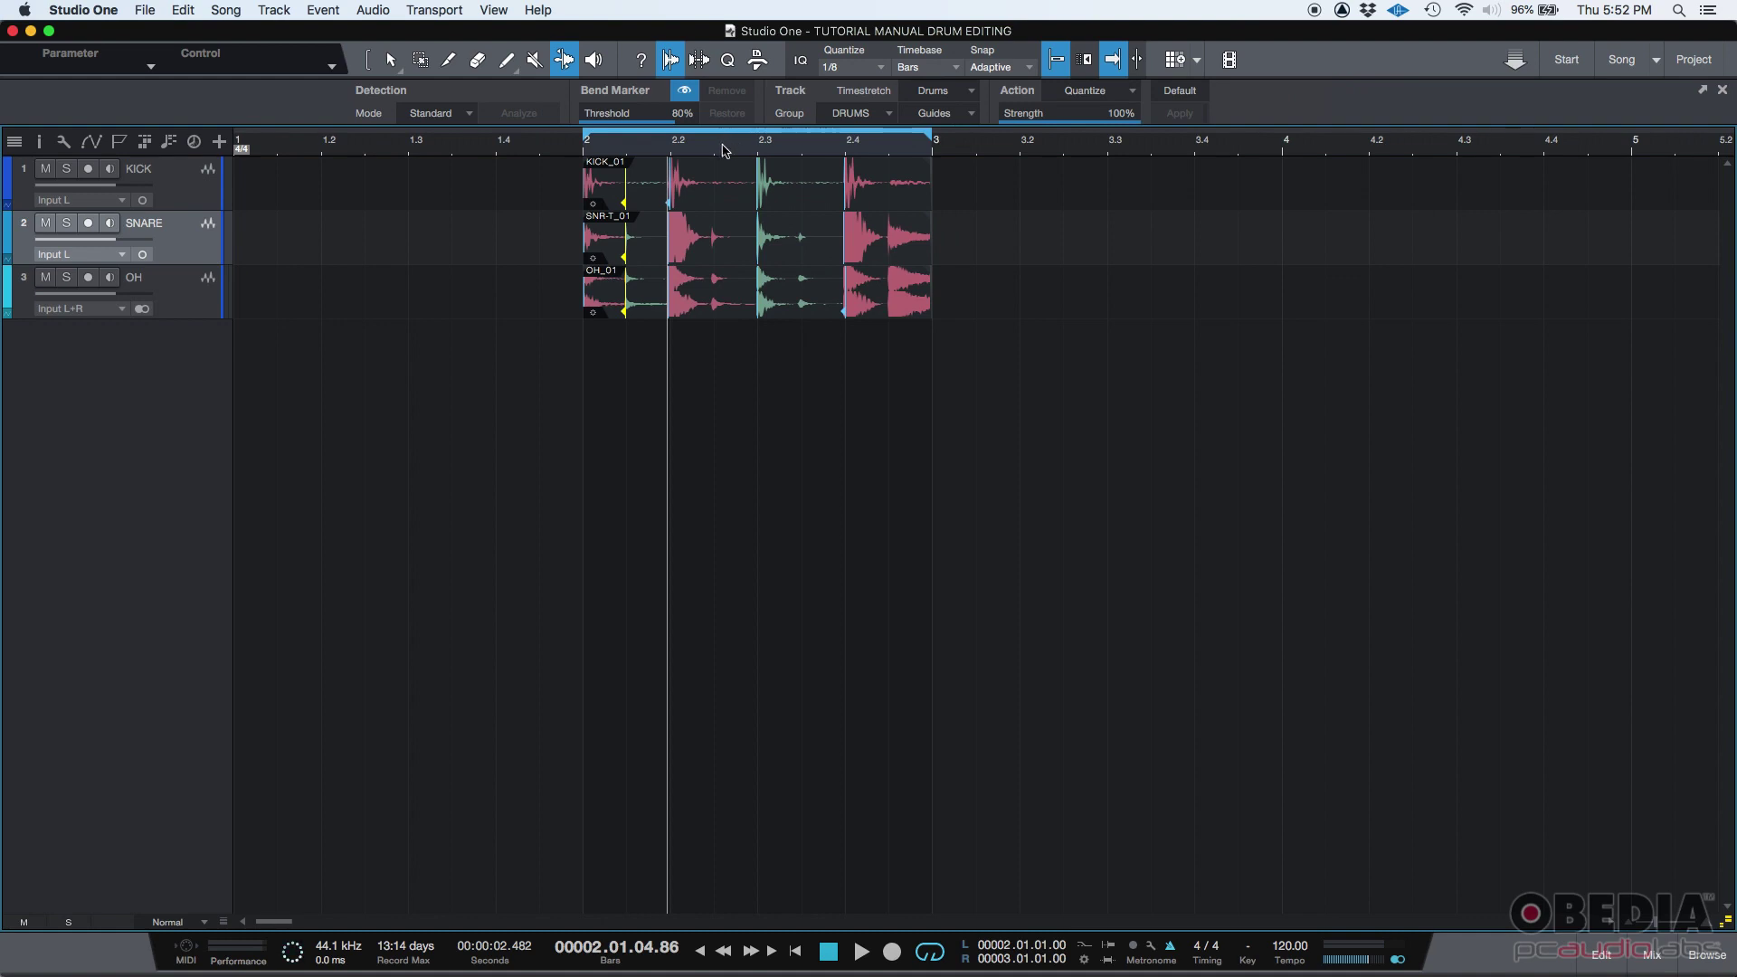
# - Add a grouped bend marker on the next snare transient and shift it onto the grid
pyautogui.moveTo(725, 151); pyautogui.dragTo(505, 234)
pyautogui.click(505, 233)
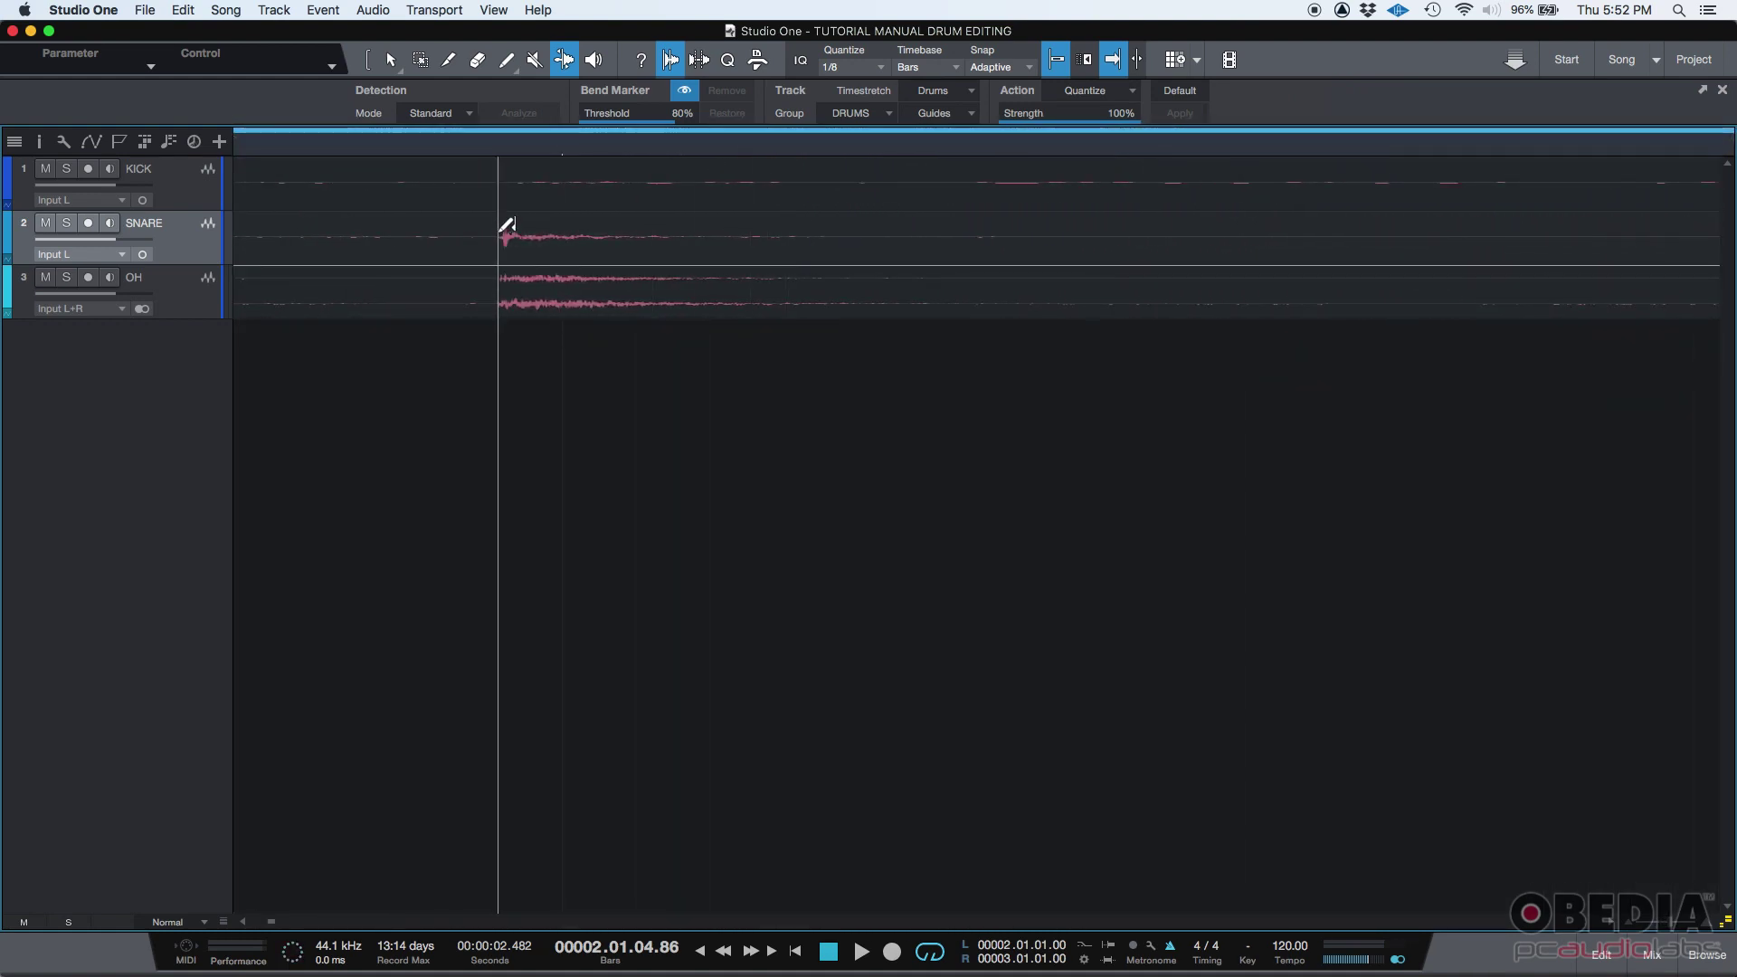
pyautogui.click(506, 230)
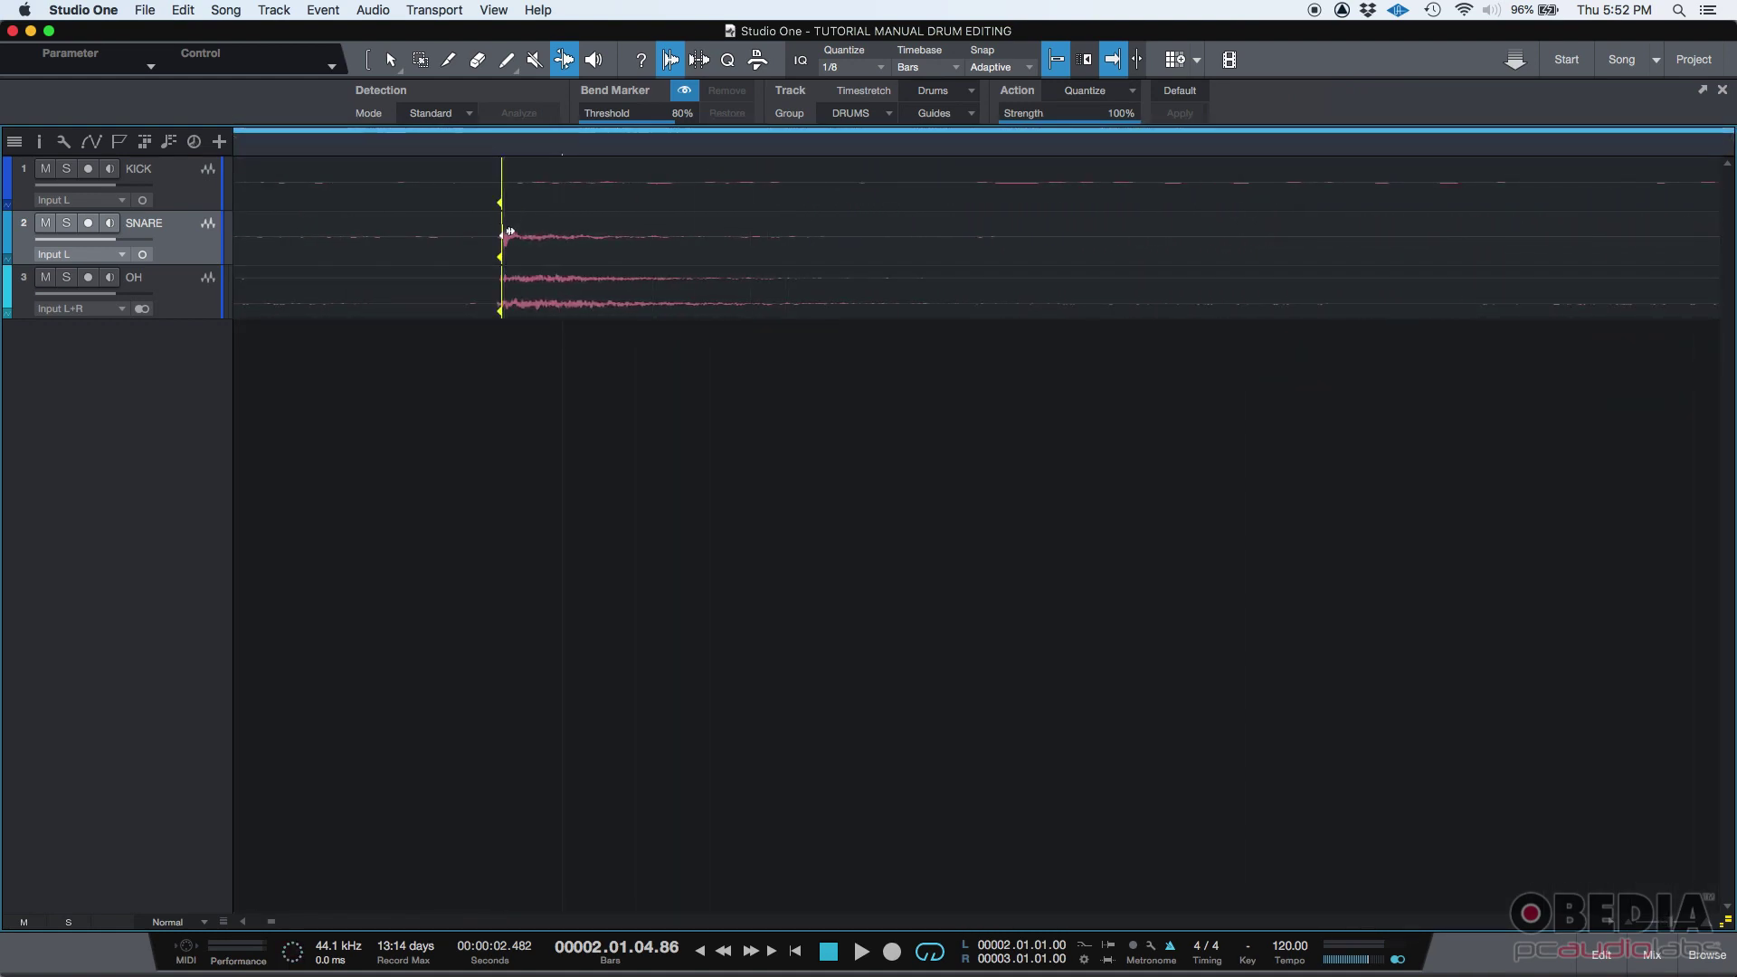
pyautogui.moveTo(508, 232); pyautogui.dragTo(562, 233)
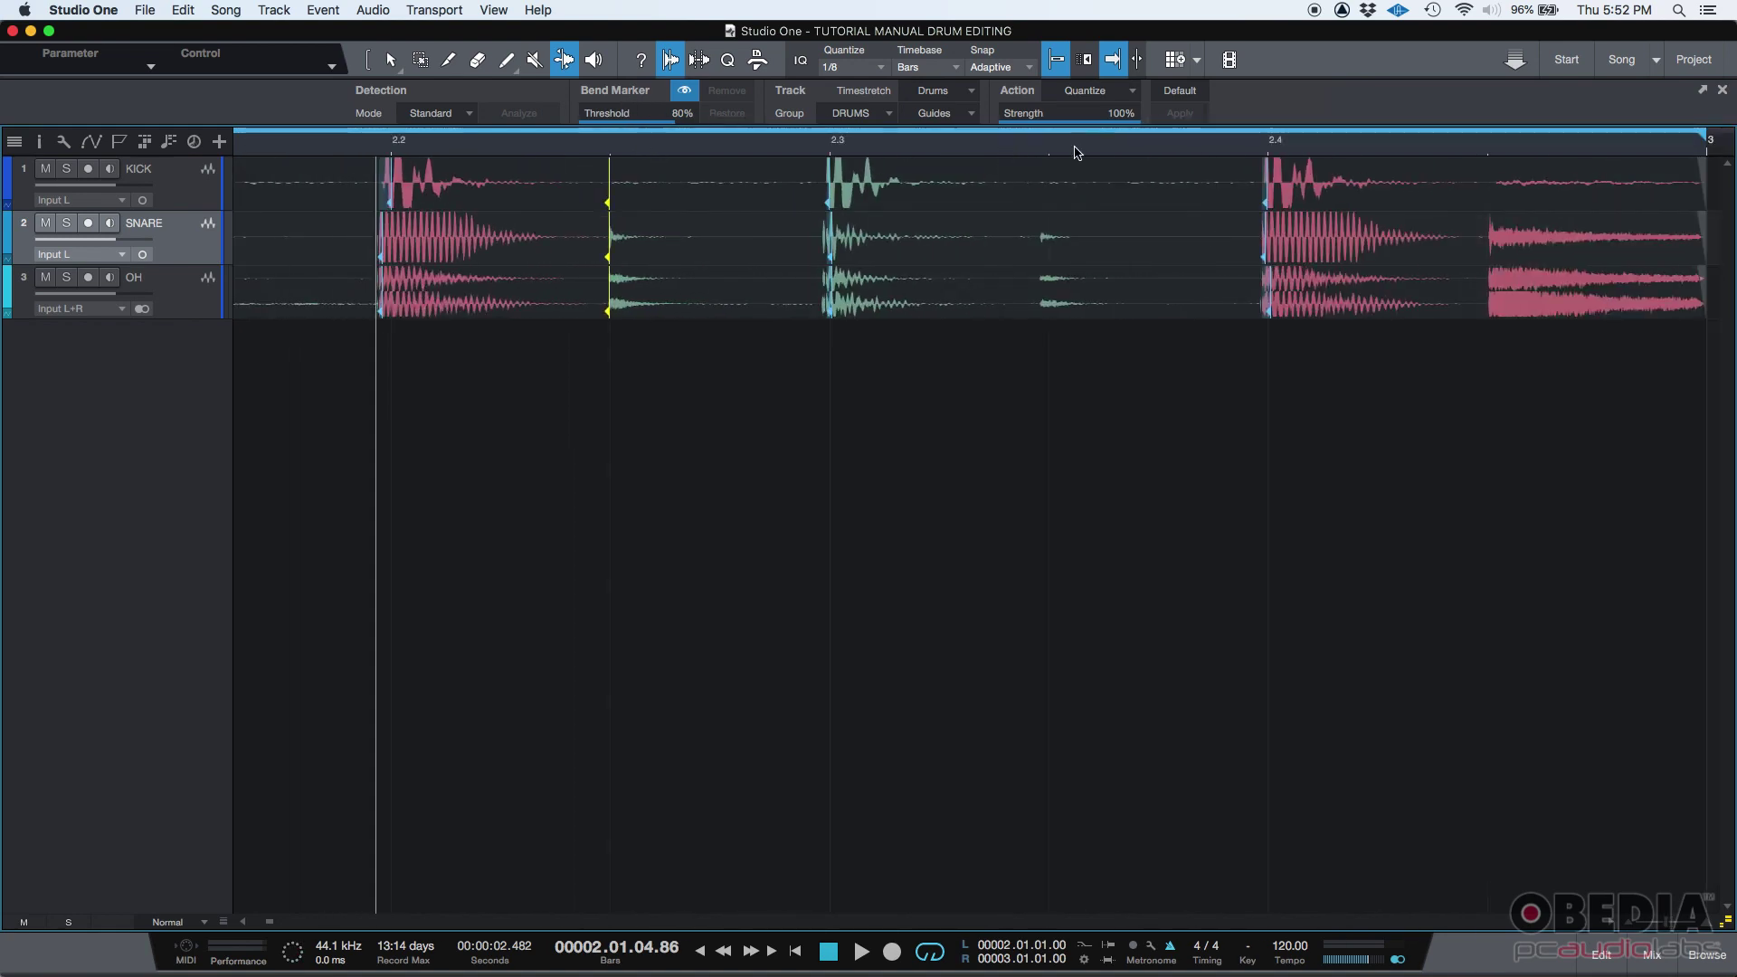
# - Bend the following snare hit onto the grid line and show bar 2 to bar 3
pyautogui.moveTo(1077, 152); pyautogui.dragTo(998, 232)
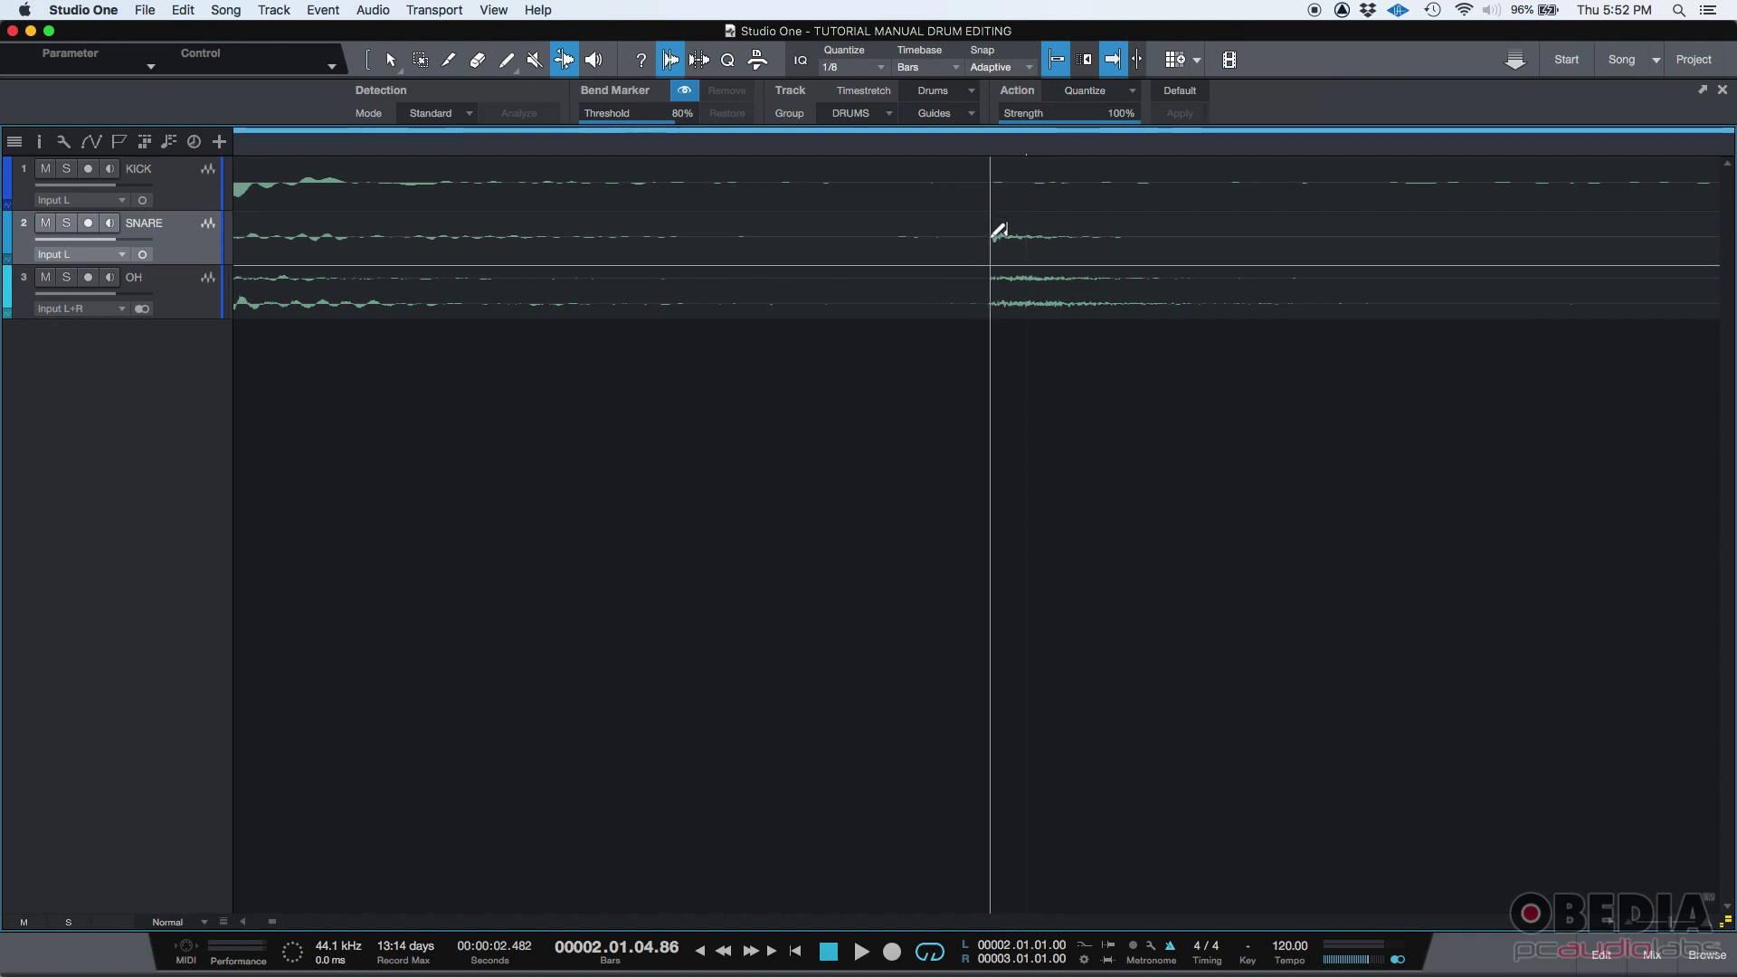
pyautogui.click(995, 224)
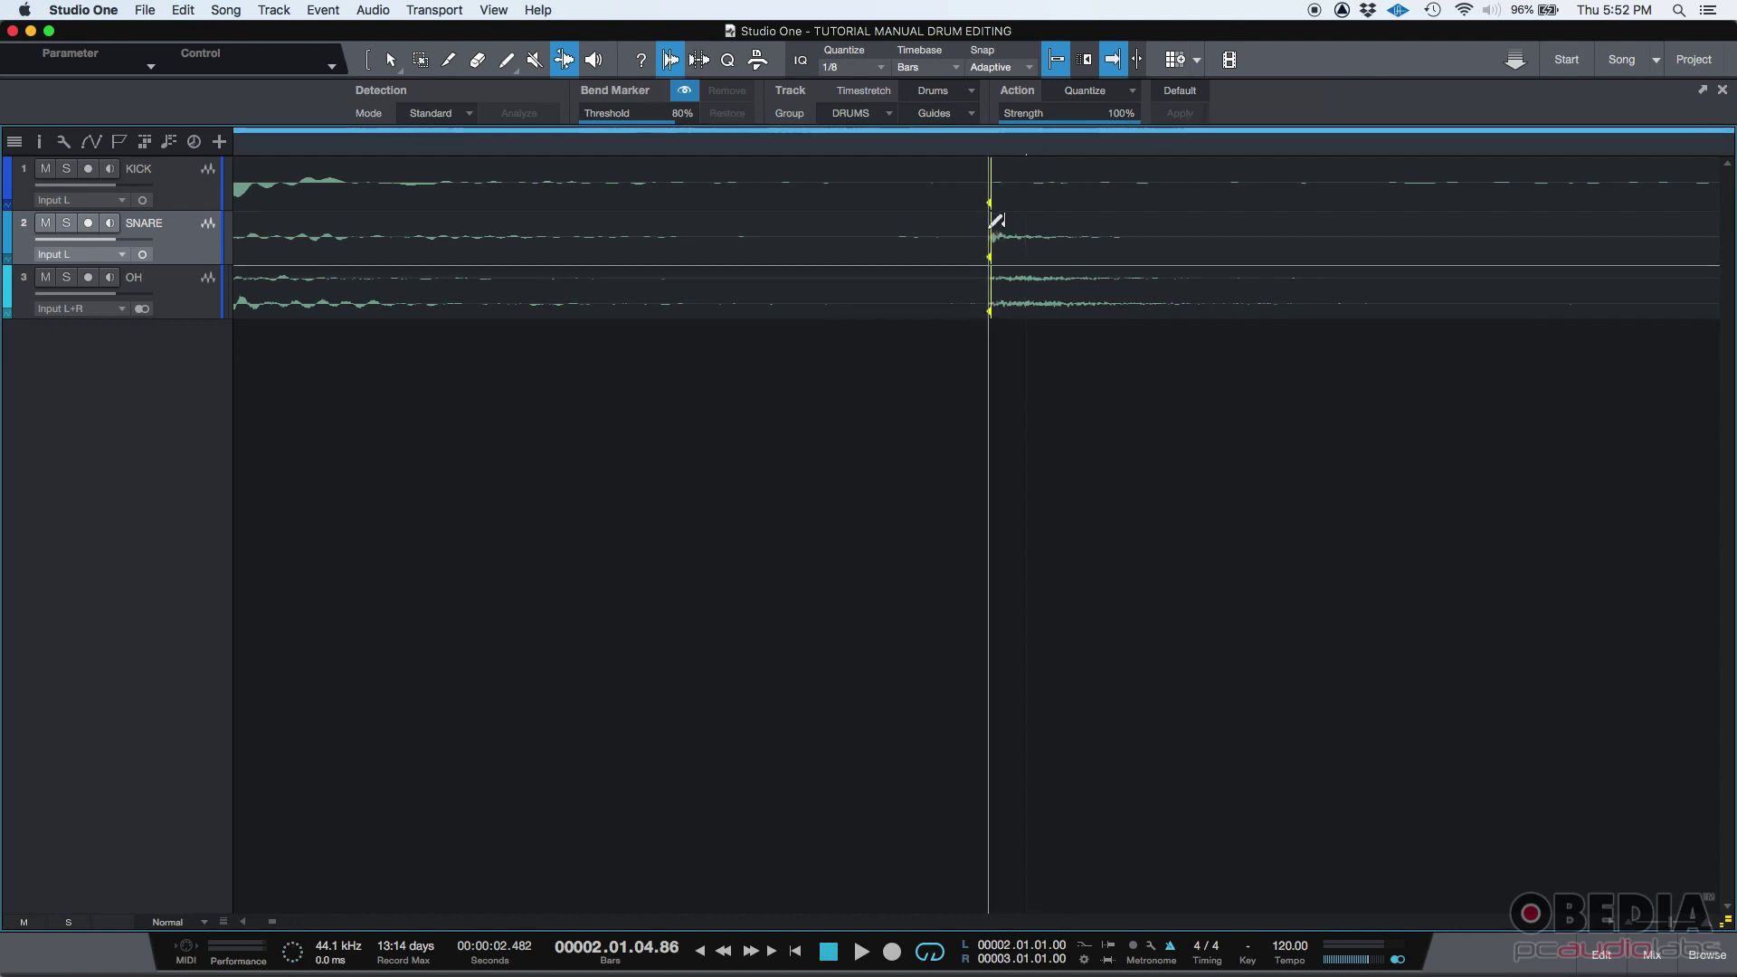
pyautogui.moveTo(996, 220); pyautogui.dragTo(1027, 226)
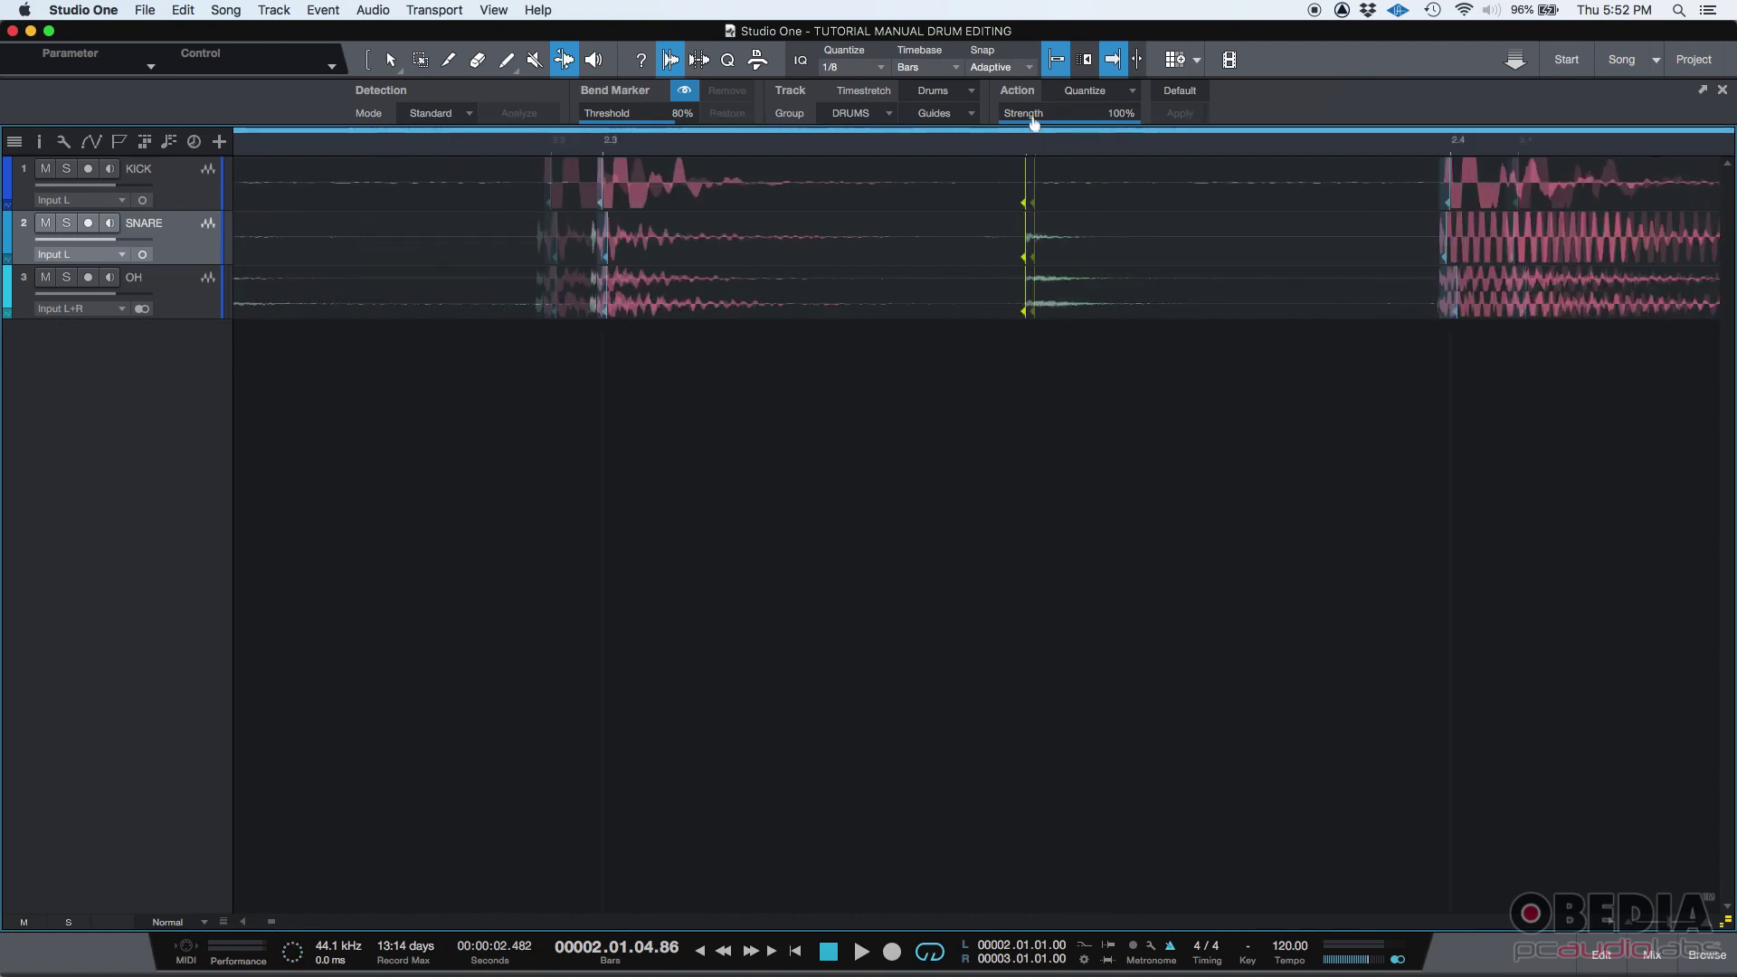
pyautogui.hotkey('shift', 'l')
pyautogui.scroll(10, 1325, 162)
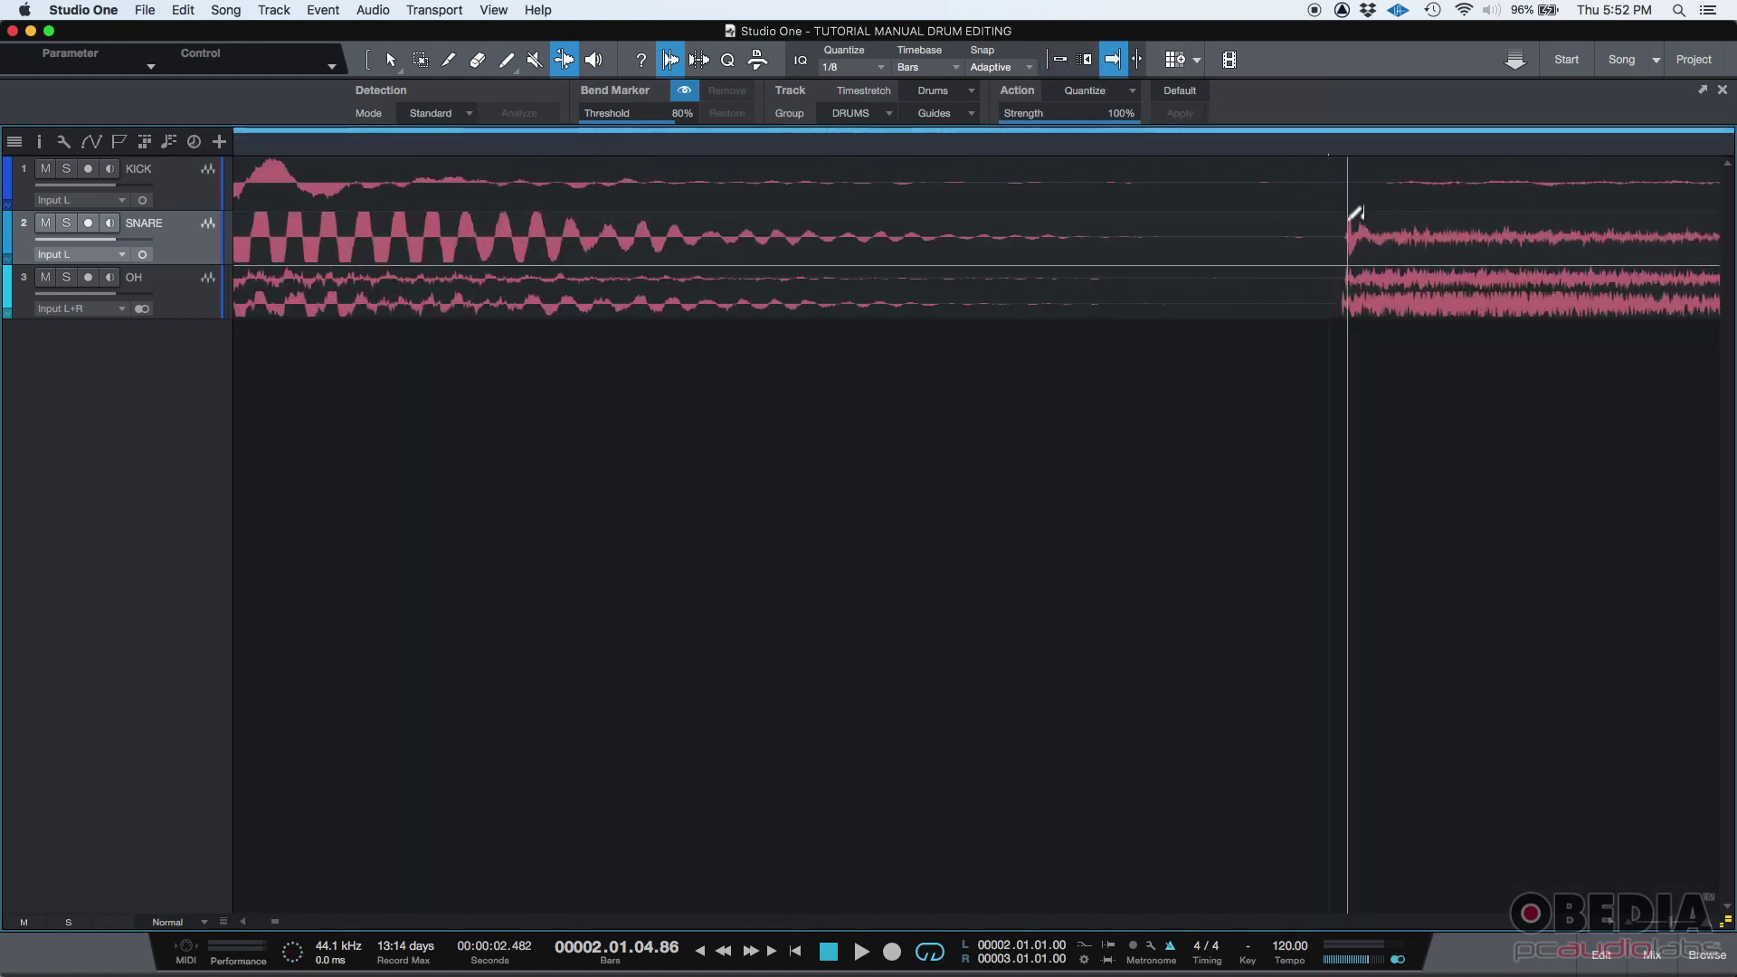
# - With Snap on, bend the late bar-2 snare hit earlier onto the grid across KICK, SNARE and OH
pyautogui.click(1341, 230)
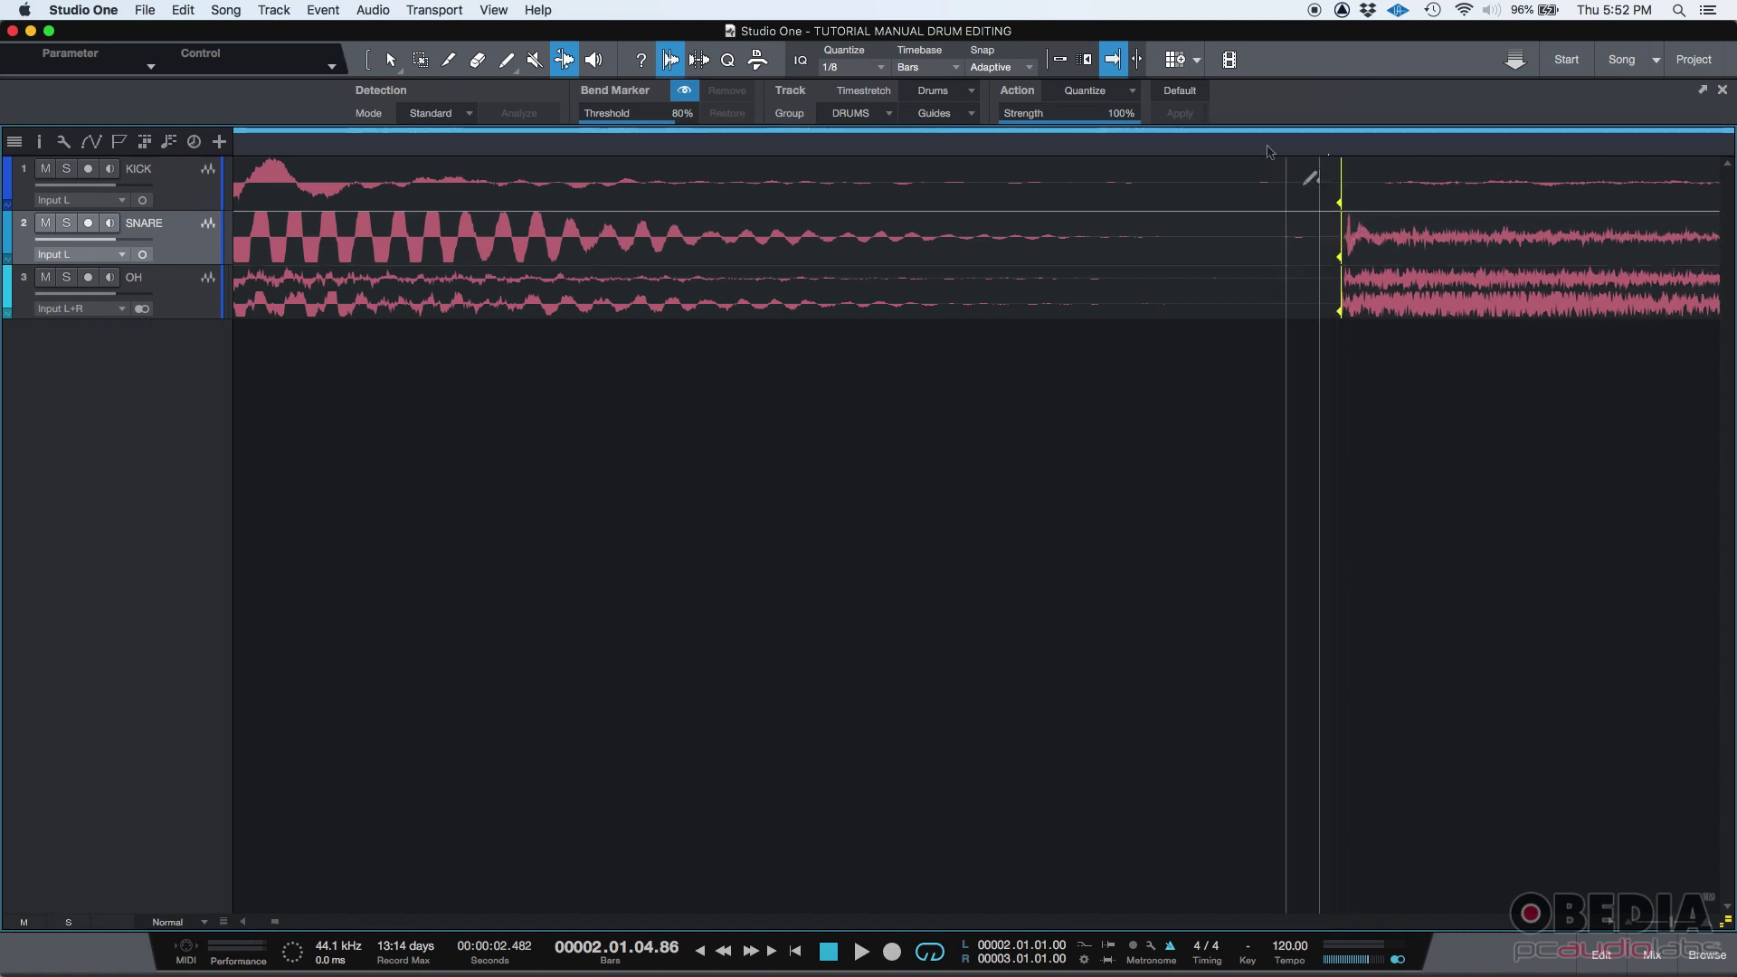
pyautogui.click(1069, 60)
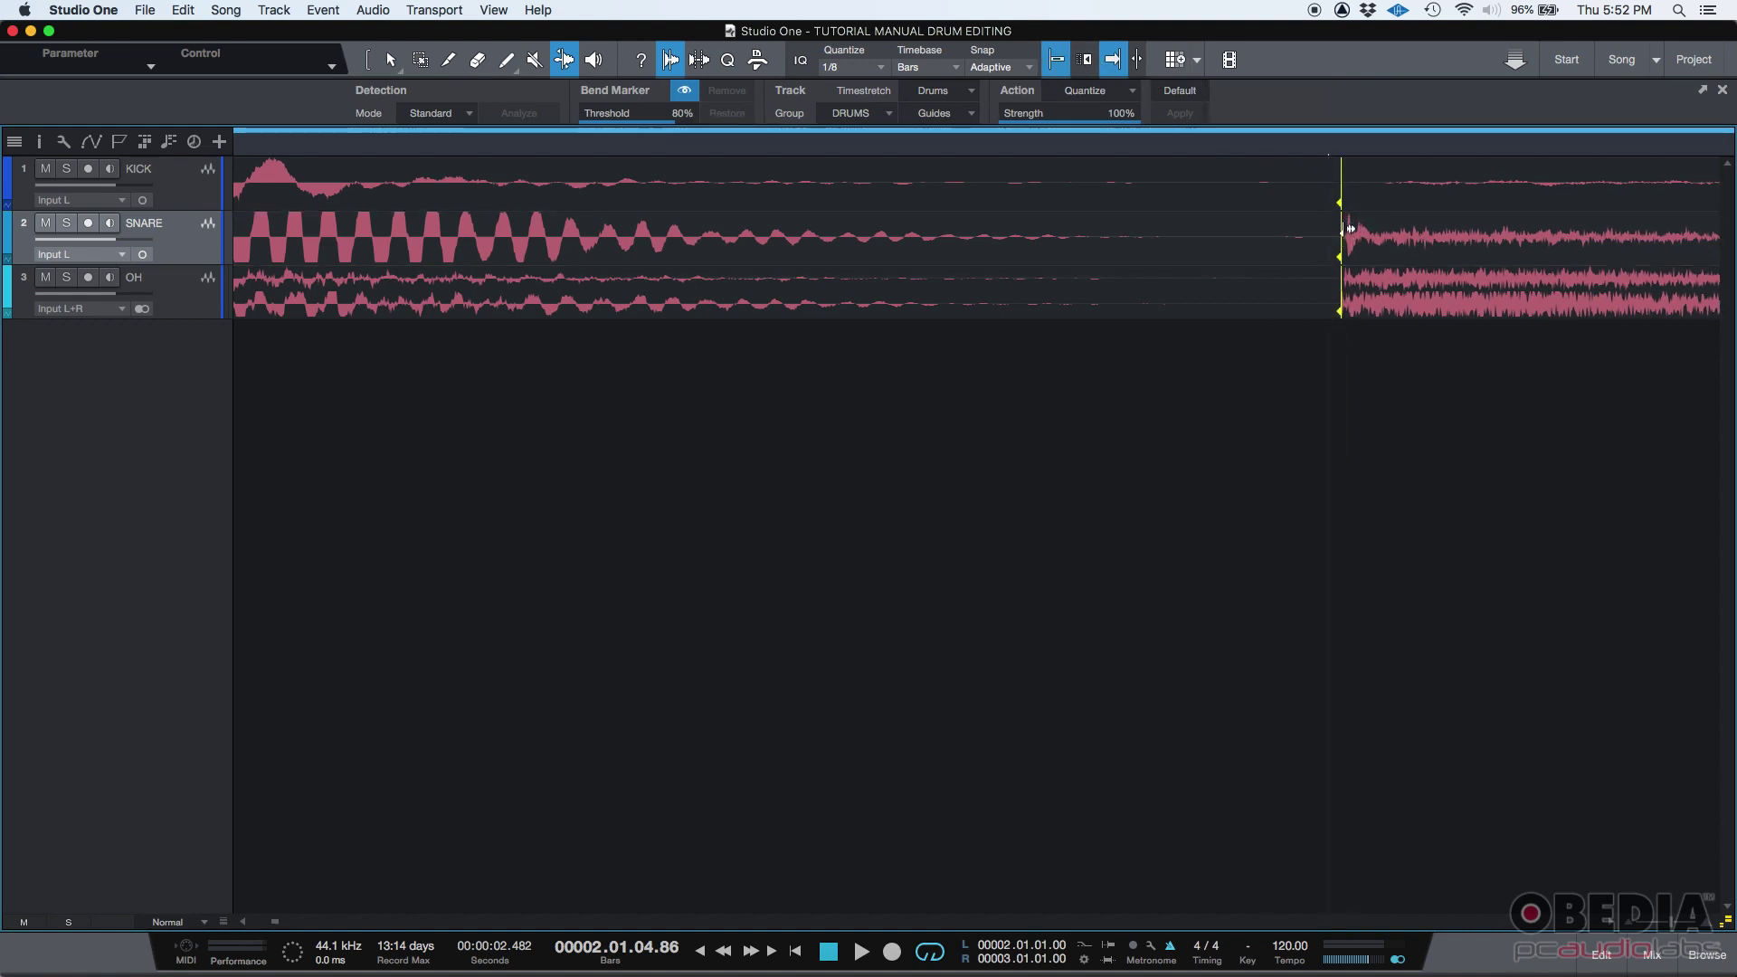
pyautogui.moveTo(1347, 231); pyautogui.dragTo(1335, 231)
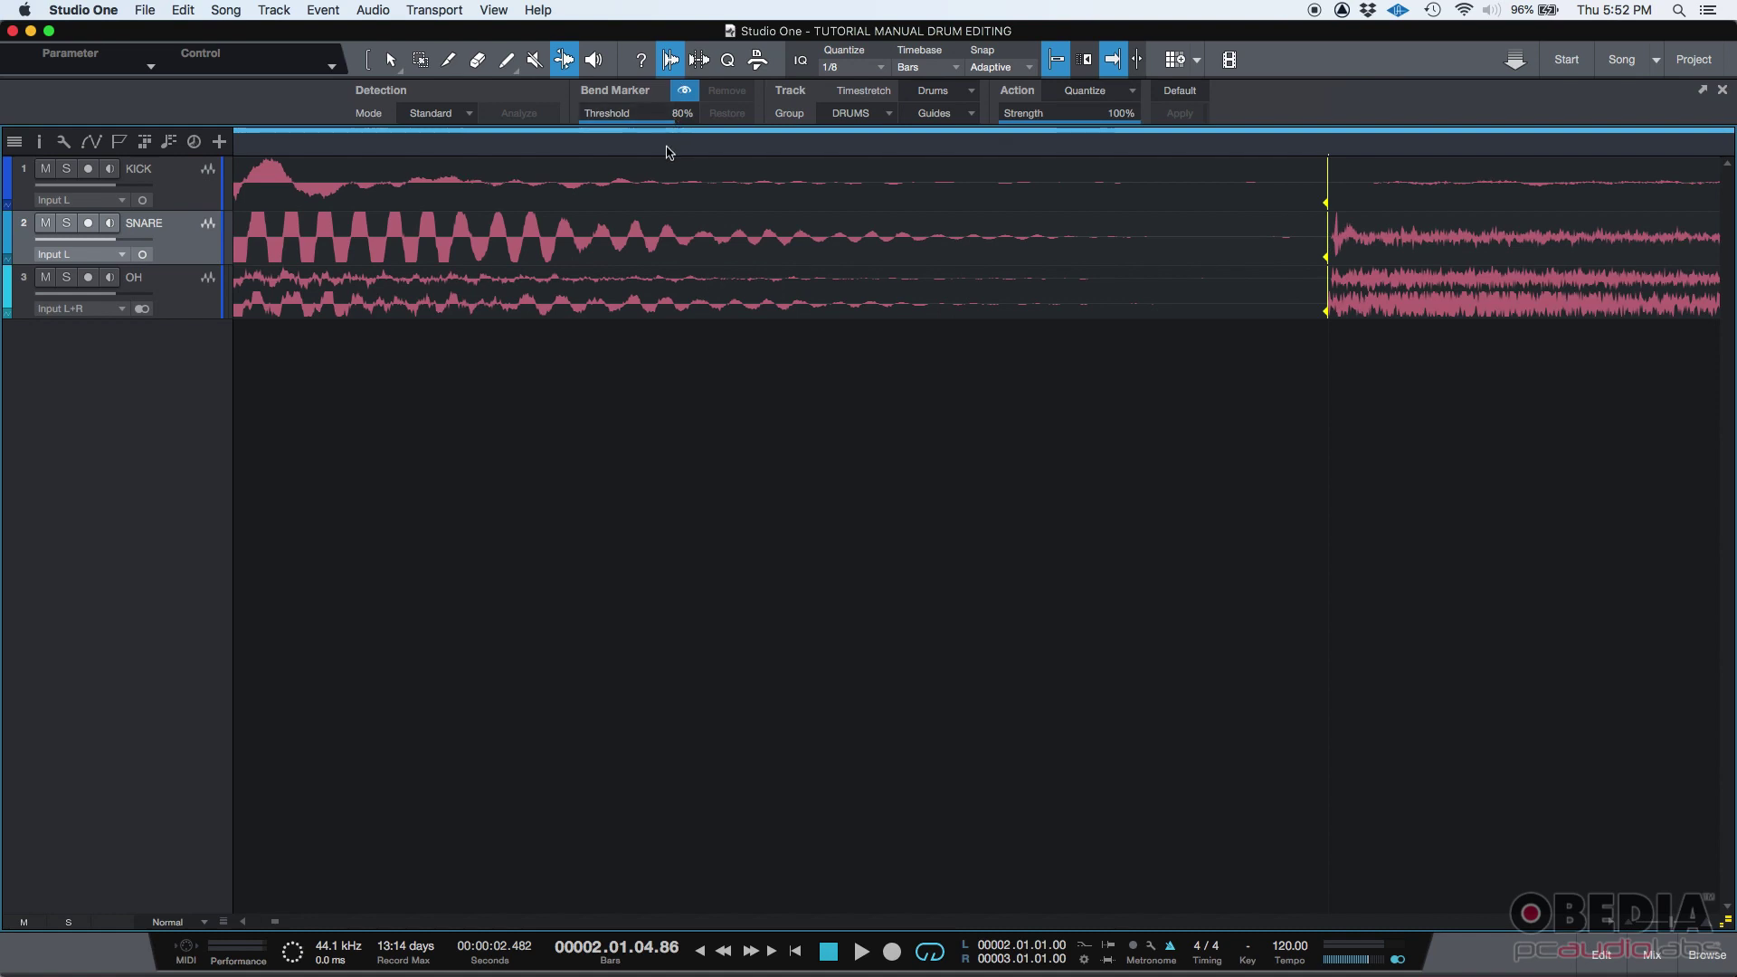
pyautogui.moveTo(667, 152); pyautogui.dragTo(962, 79)
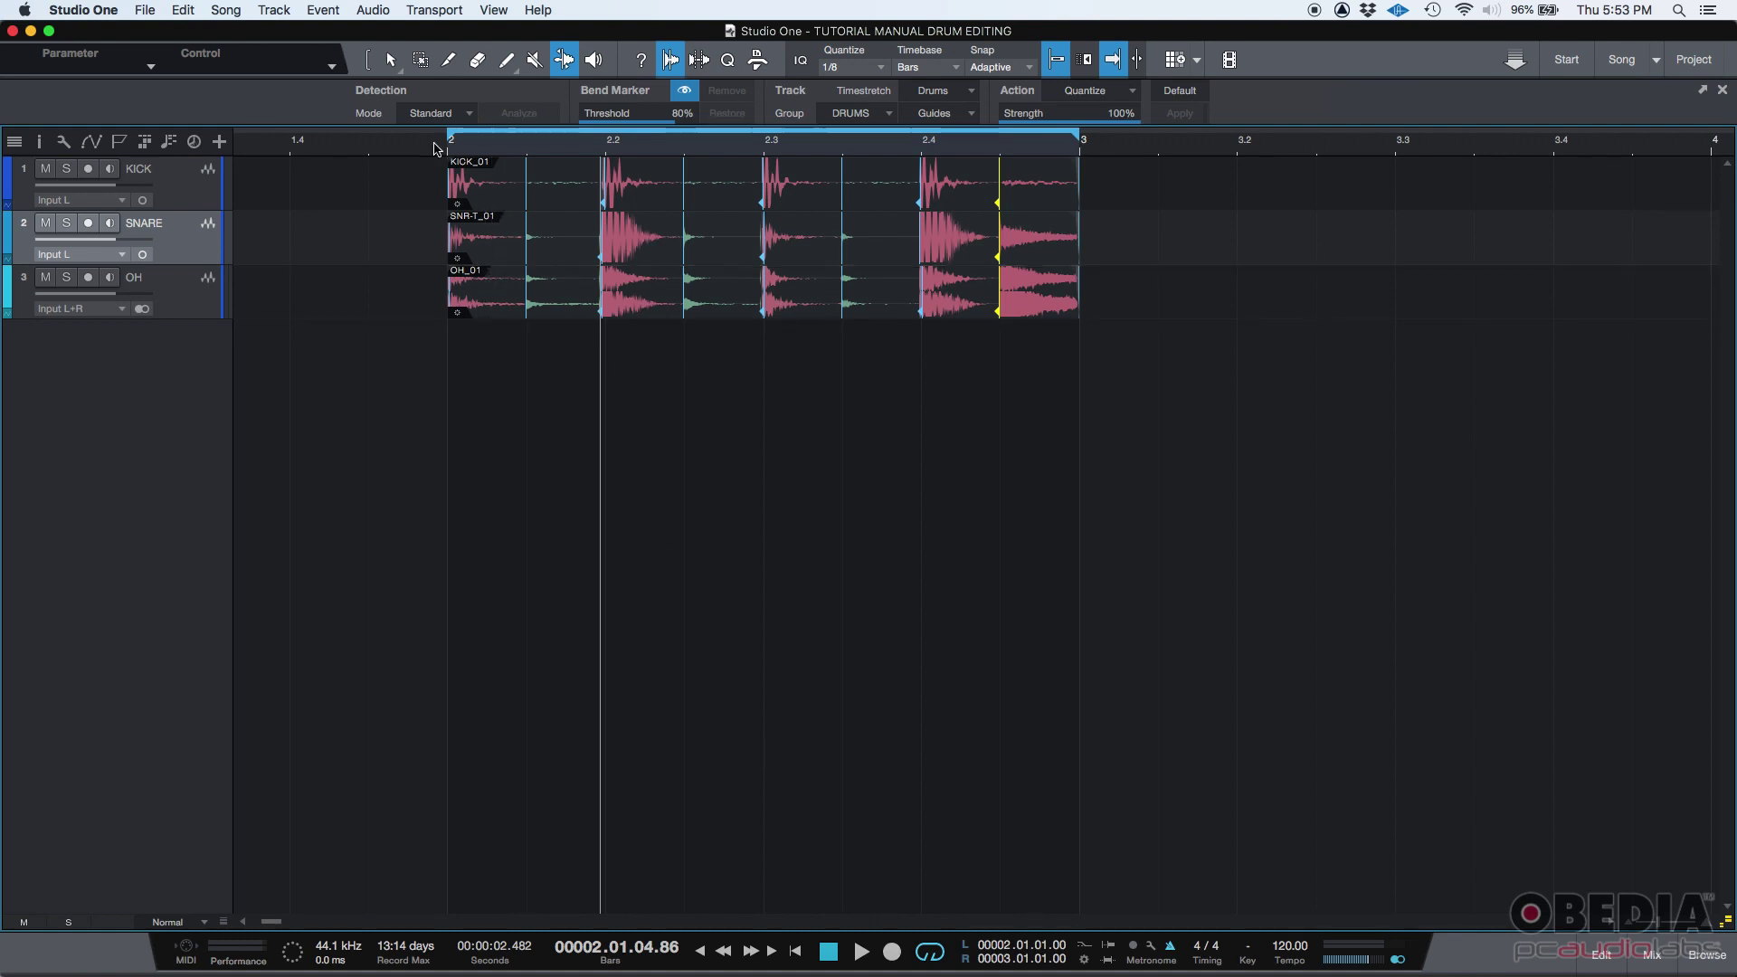
# - With the Arrow tool, play the bent drums from bar 2's start, then stop playback
pyautogui.press('1')
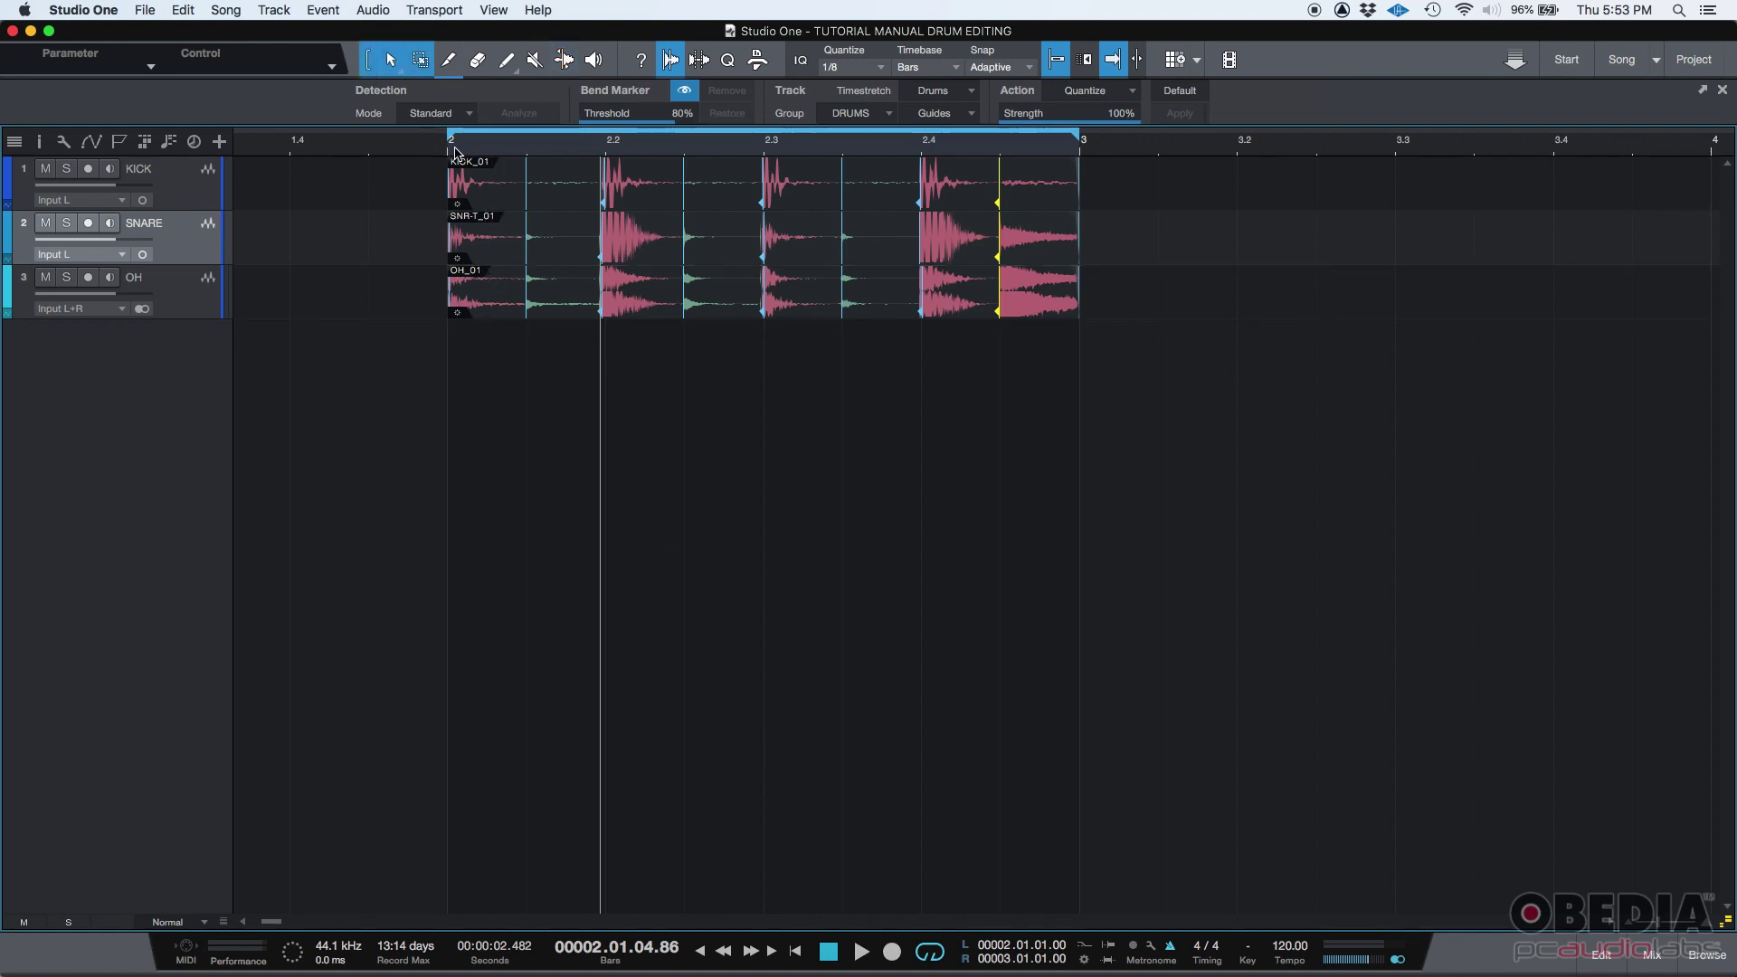
pyautogui.click(454, 150)
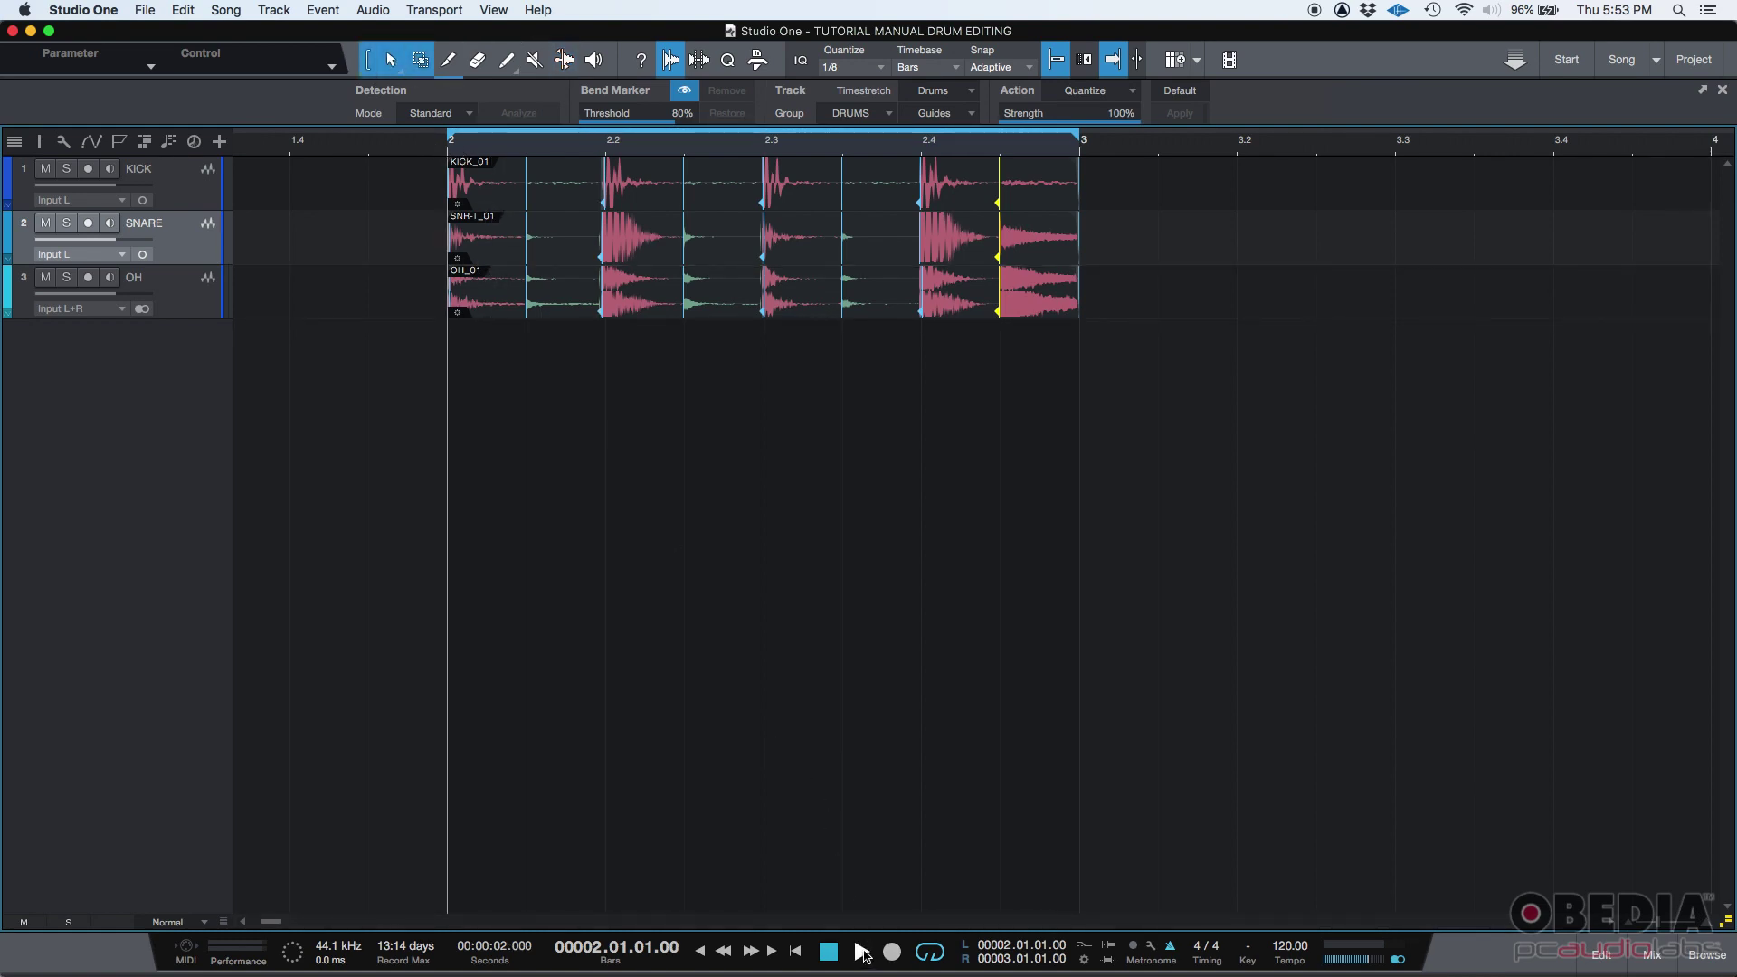
pyautogui.click(863, 953)
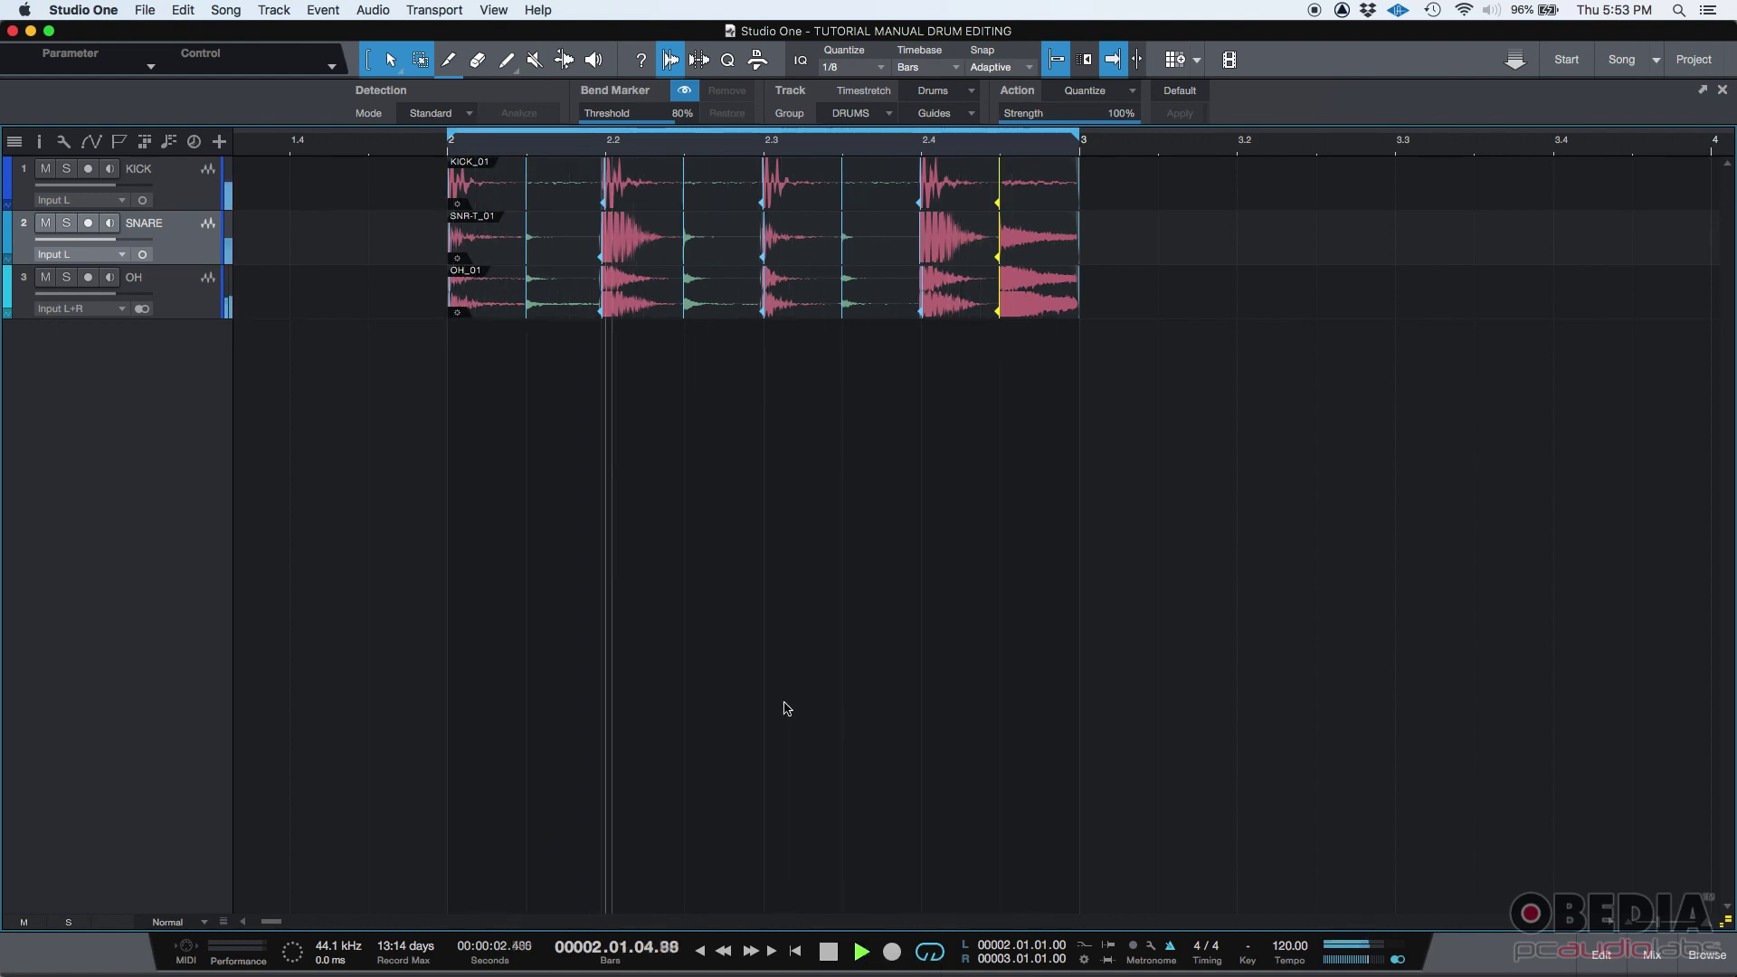
pyautogui.press('space')
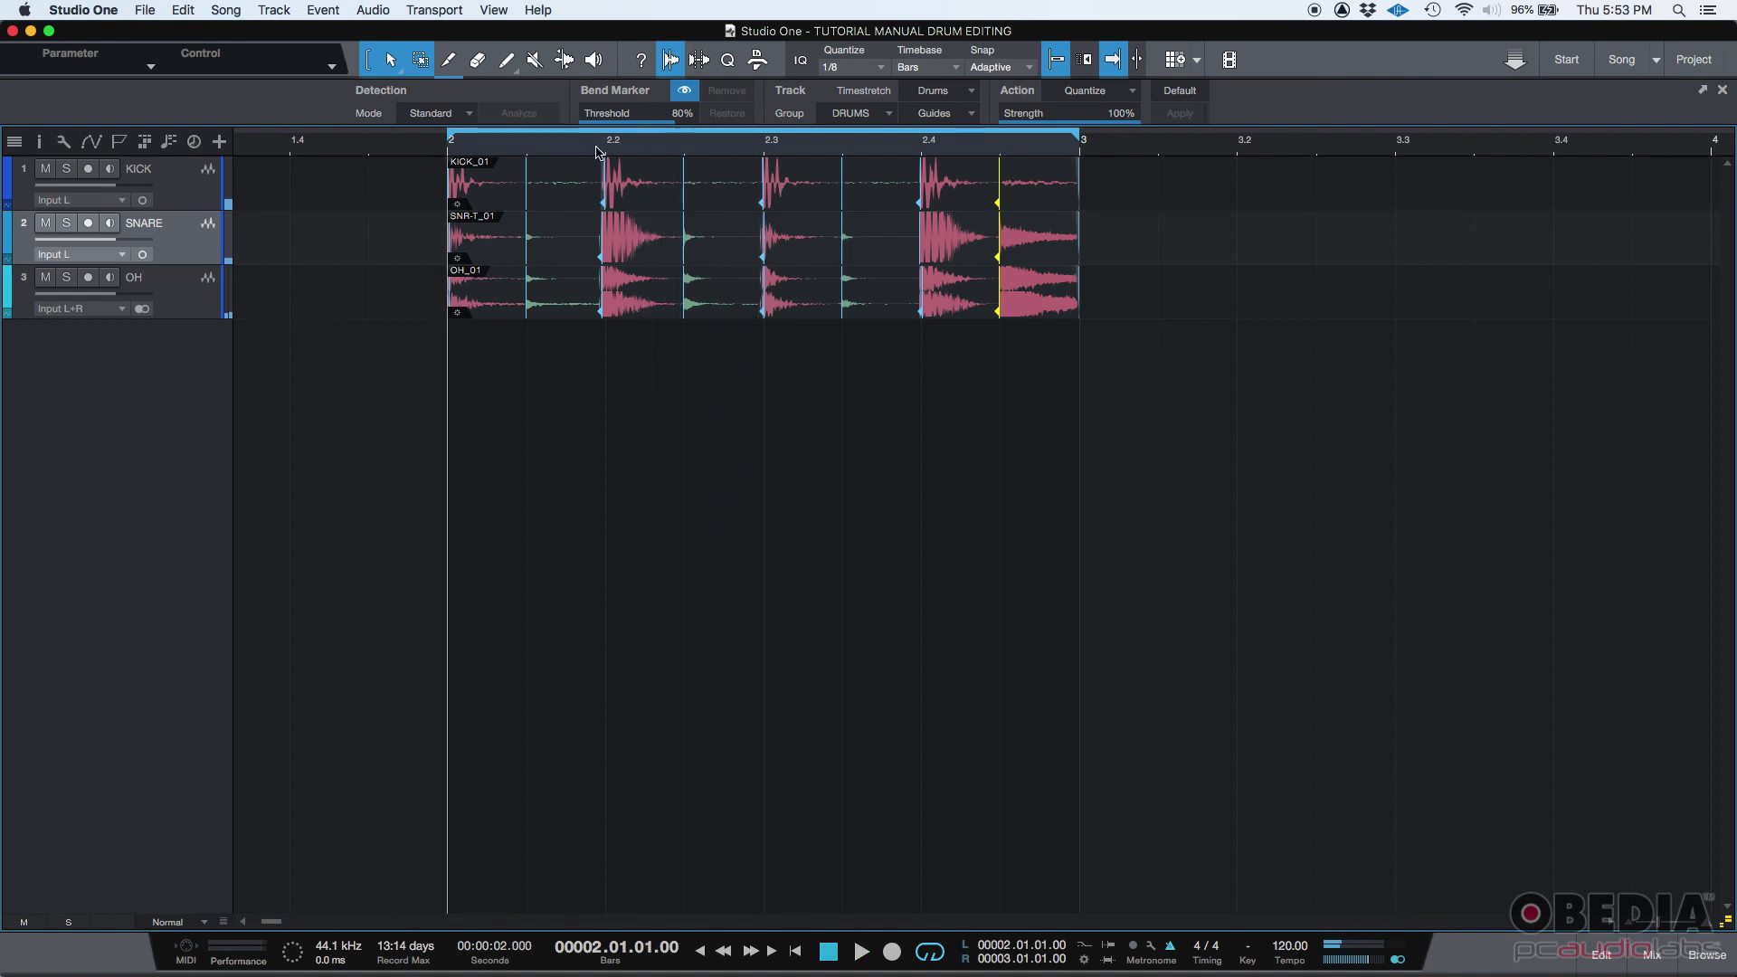
pyautogui.scroll(3, 599, 149)
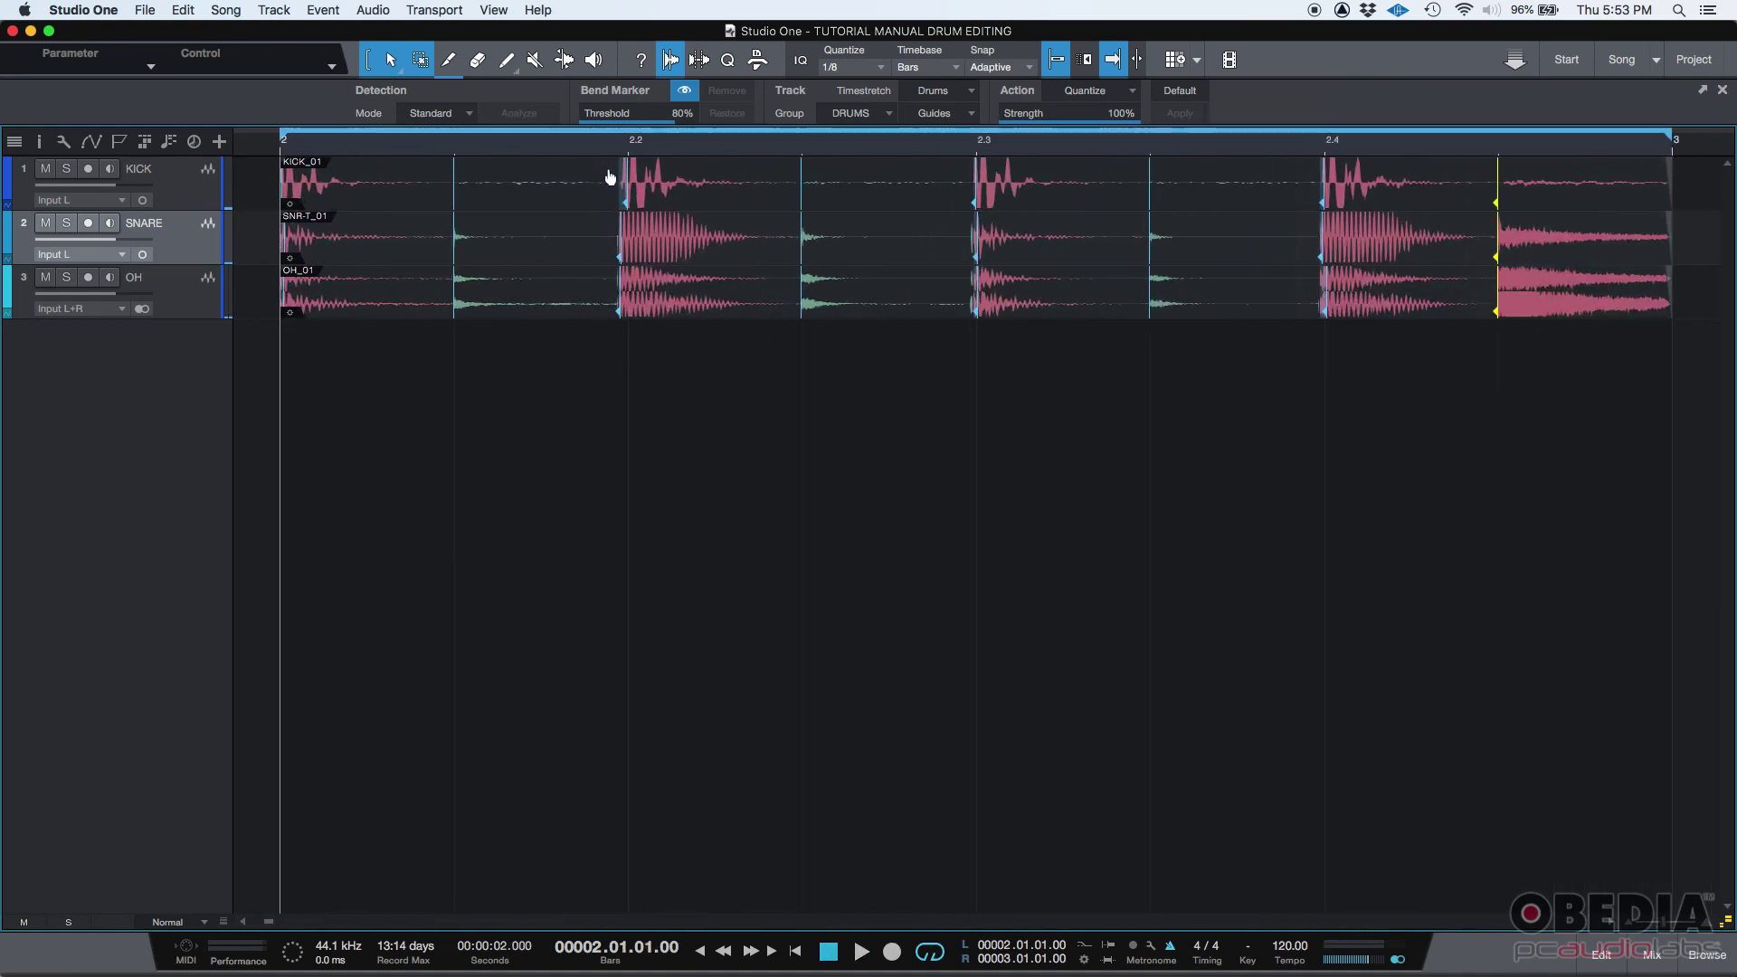
pyautogui.scroll(-1, 604, 148)
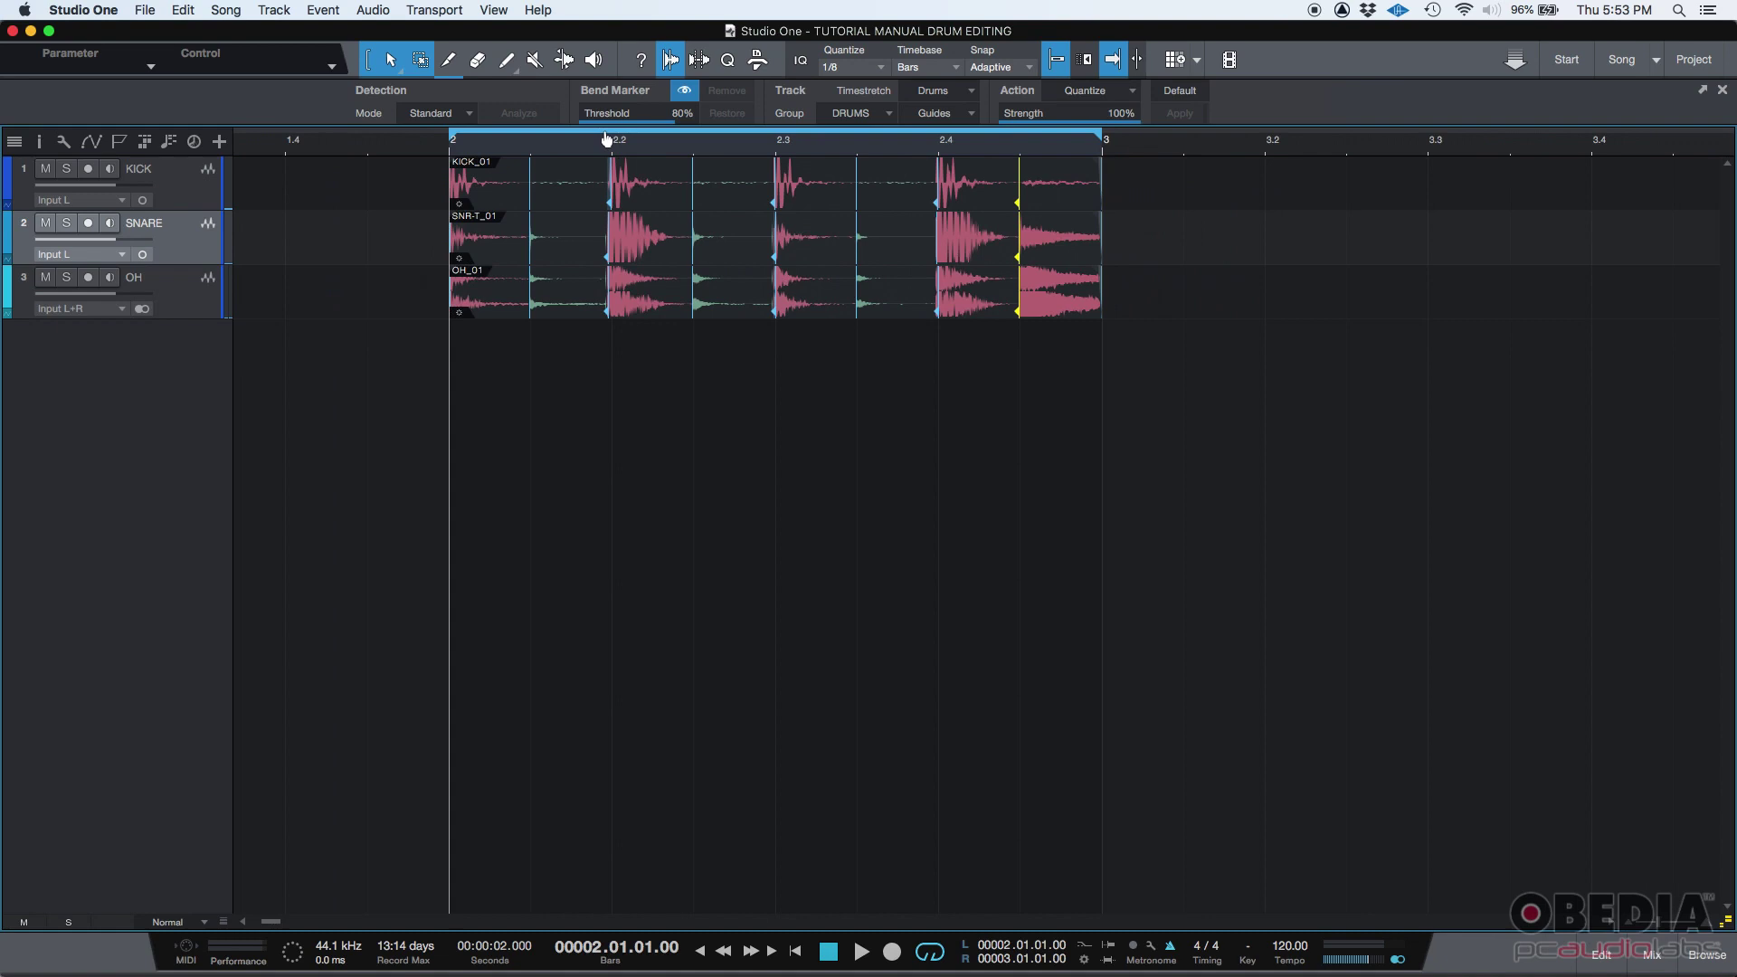
pyautogui.click(185, 188)
pyautogui.click(182, 245)
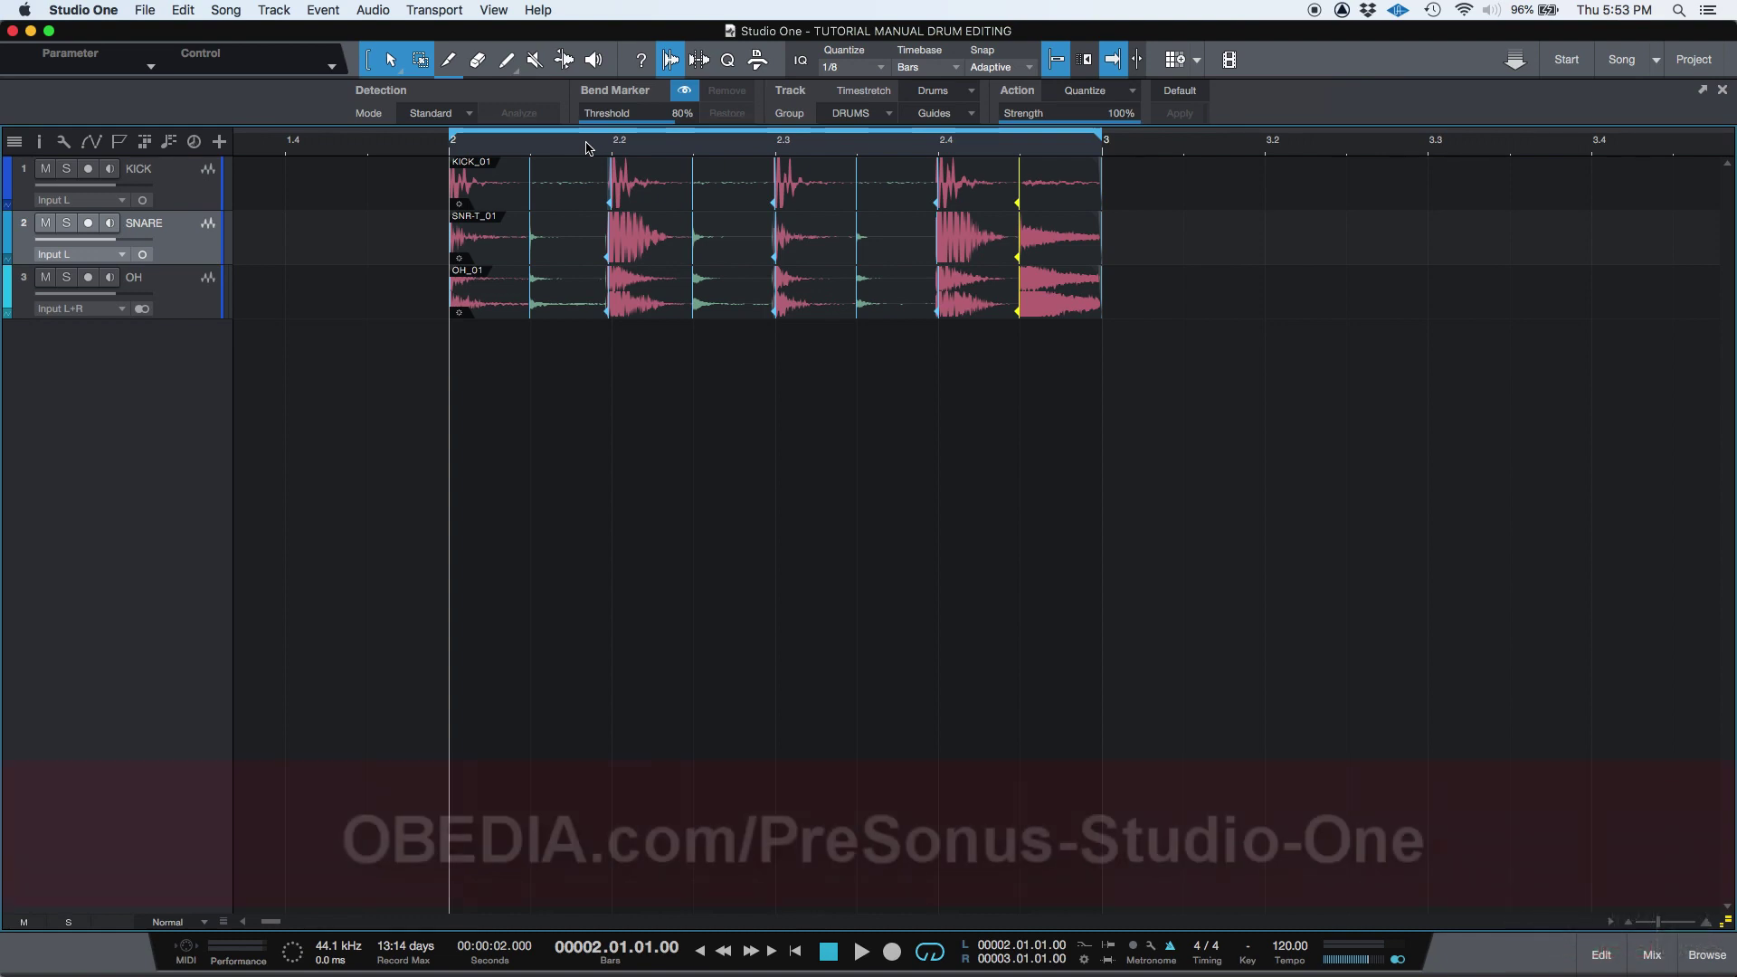
# - Switch from Studio One over to Google Chrome
pyautogui.press('super+Tab')
pyautogui.press('super+Tab')
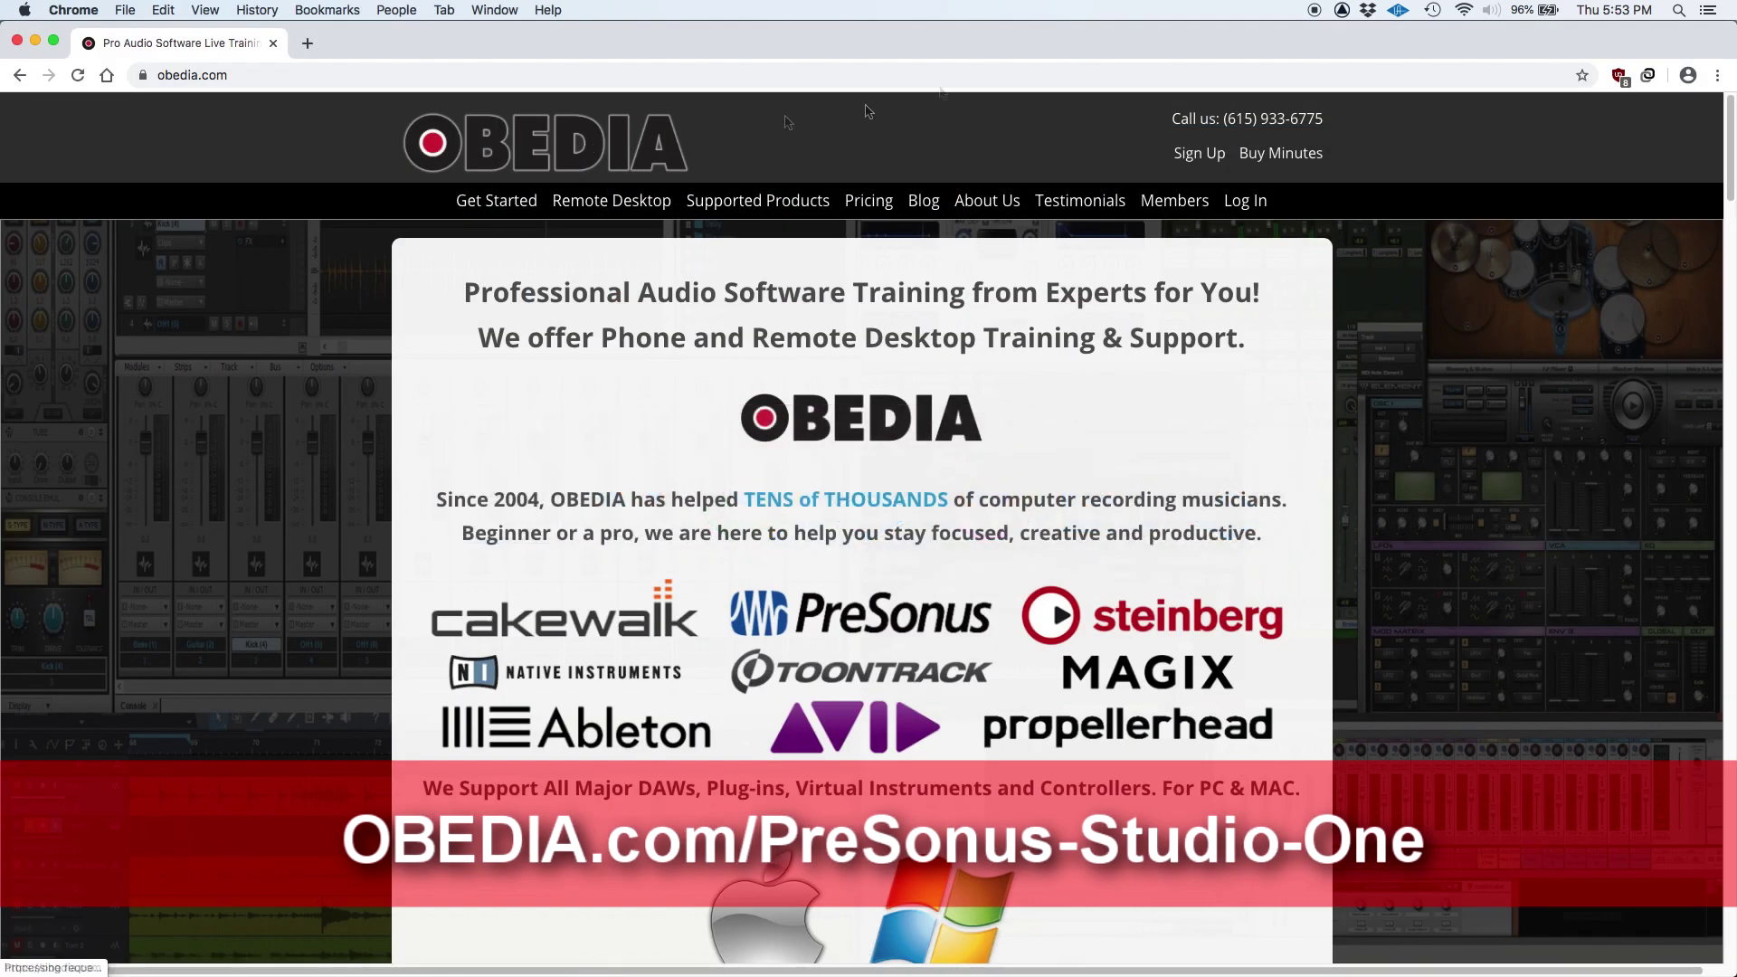